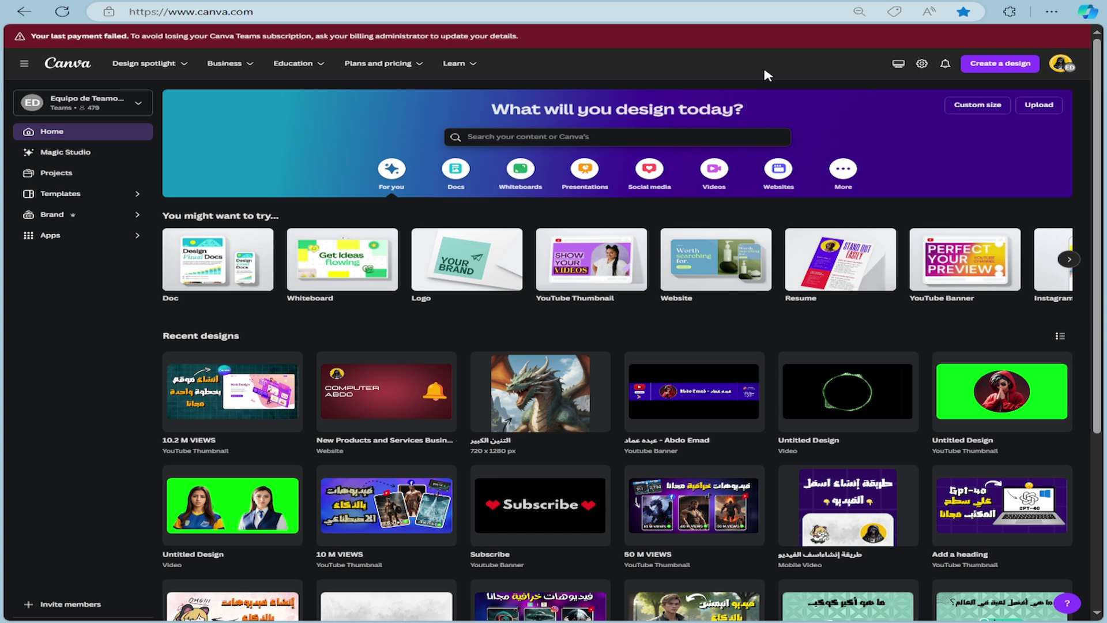
Create a blank Mobile Video design and extend its page duration to 12 seconds.
{"action": "left_click", "coordinate": [1002, 64]}
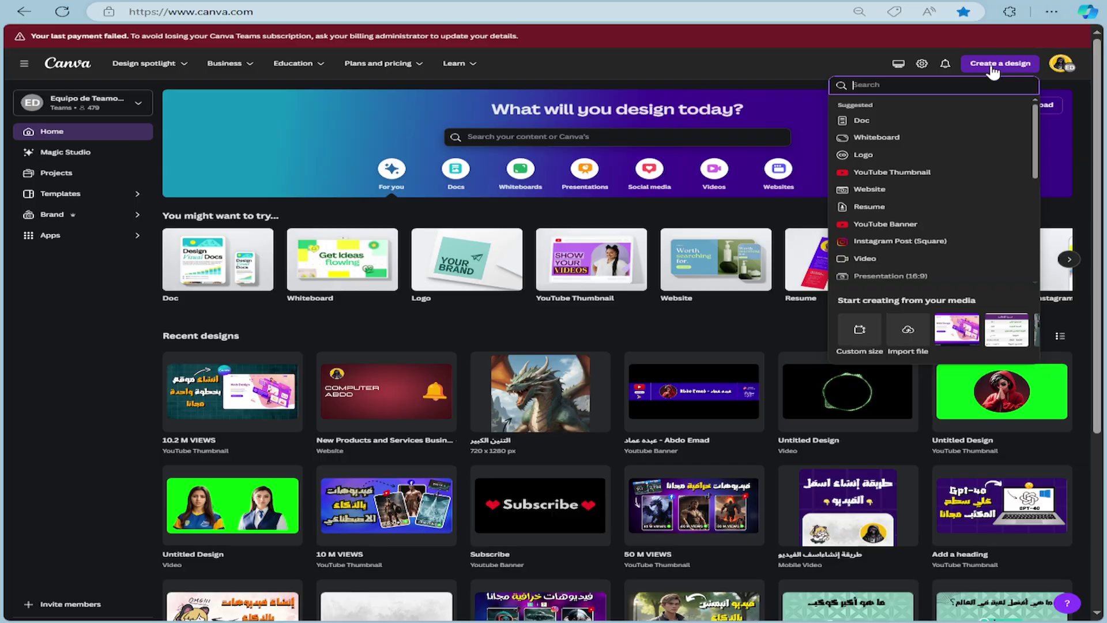
{"action": "scroll", "coordinate": [936, 254], "scroll_direction": "down", "scroll_amount": 2}
{"action": "scroll", "coordinate": [940, 249], "scroll_direction": "down", "scroll_amount": 2}
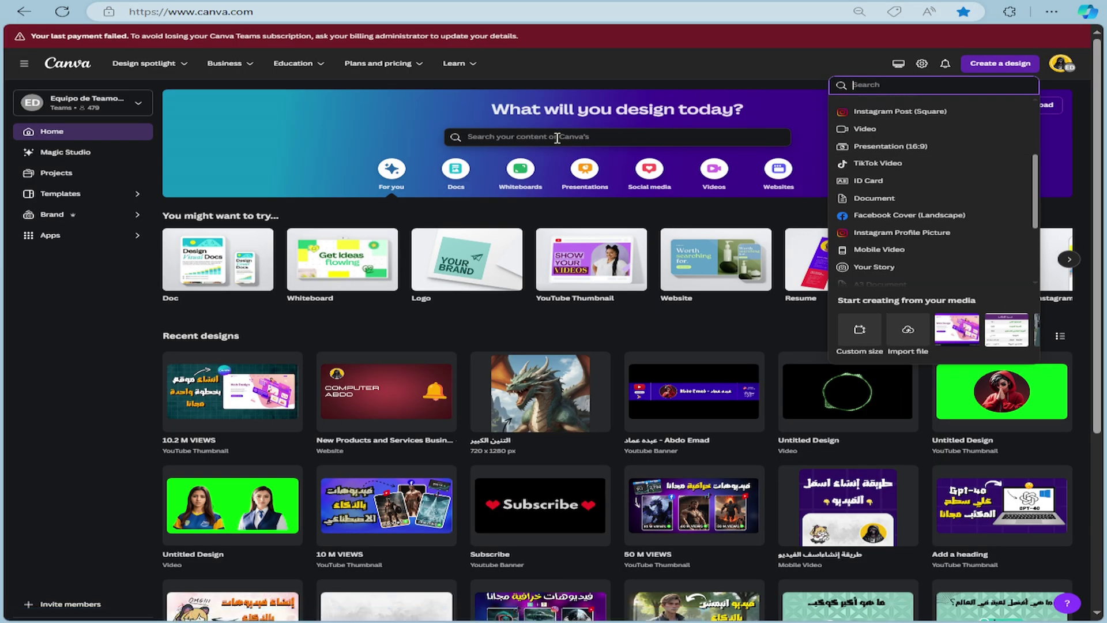
{"action": "left_click", "coordinate": [911, 165]}
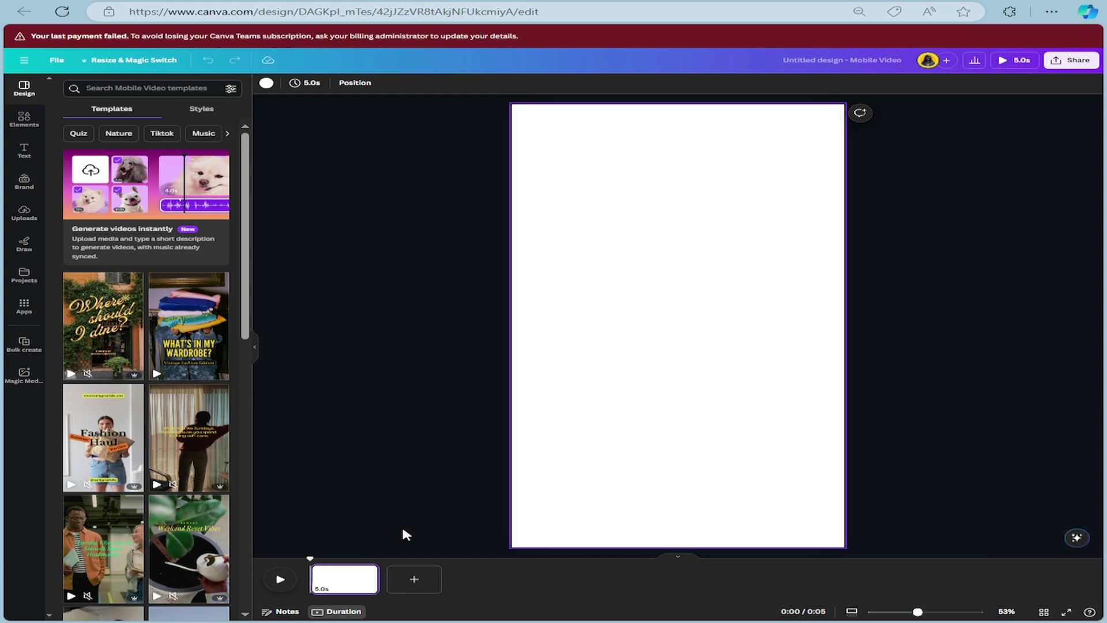
{"action": "mouse_move", "coordinate": [378, 576]}
{"action": "left_click_drag", "start_coordinate": [386, 574], "coordinate": [473, 580]}
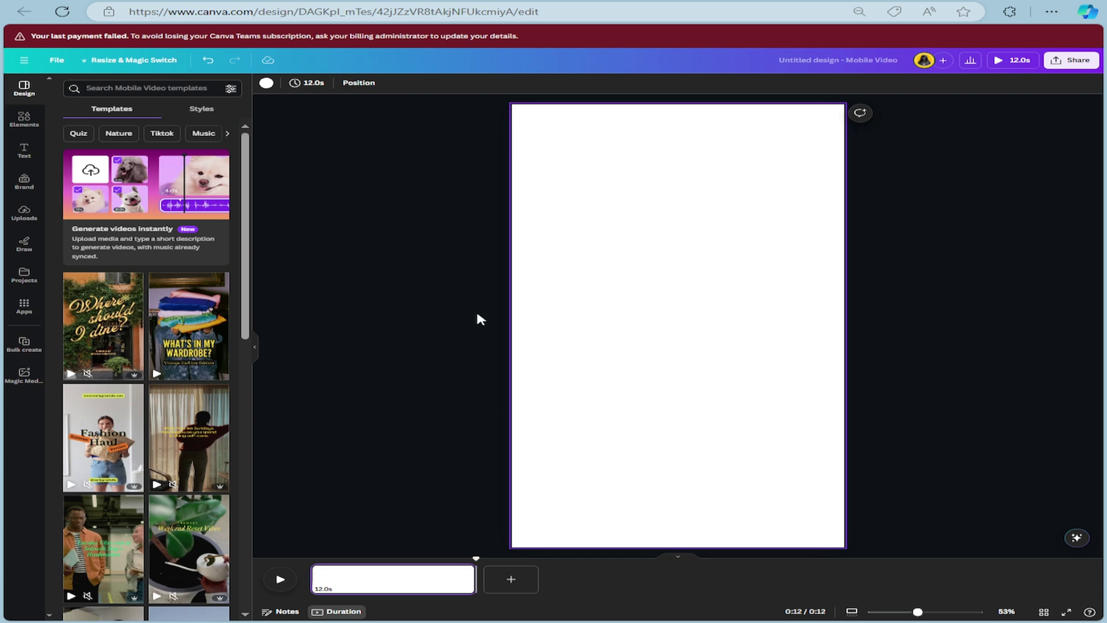
Add a square shape to the page and move it near the page's upper-left corner.
{"action": "left_click", "coordinate": [25, 120]}
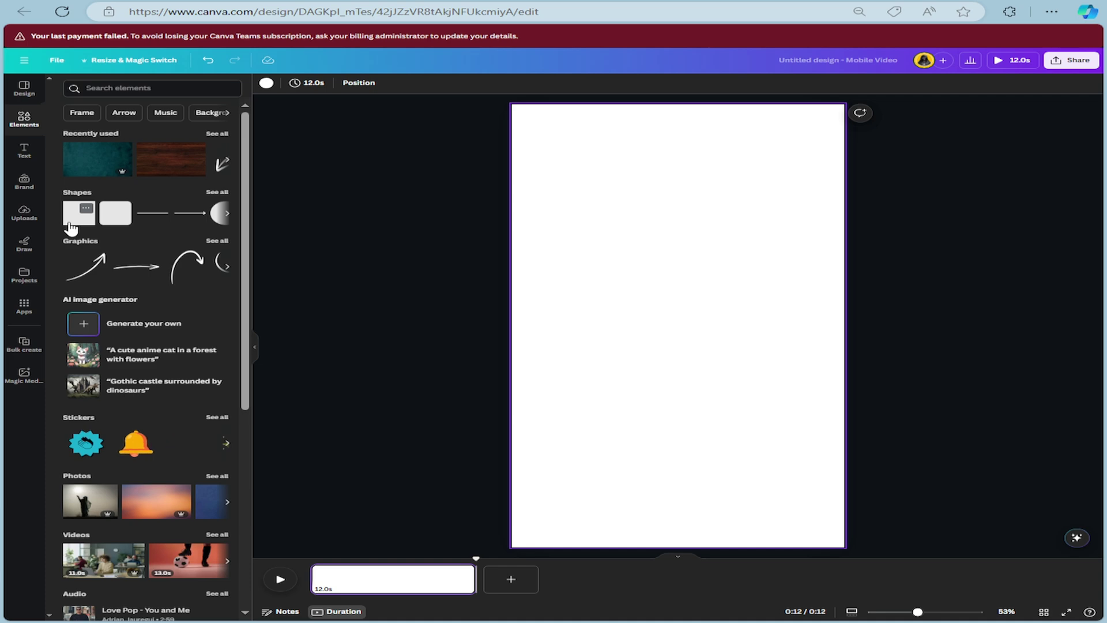
{"action": "left_click", "coordinate": [70, 227]}
{"action": "left_click", "coordinate": [613, 342]}
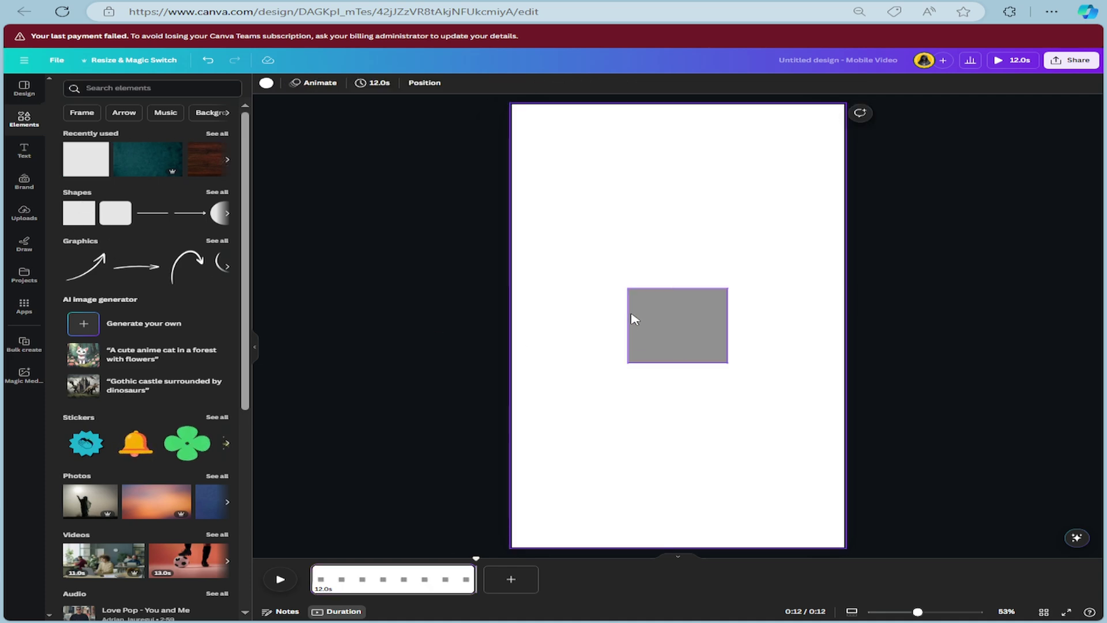
{"action": "left_click_drag", "start_coordinate": [634, 319], "coordinate": [563, 157]}
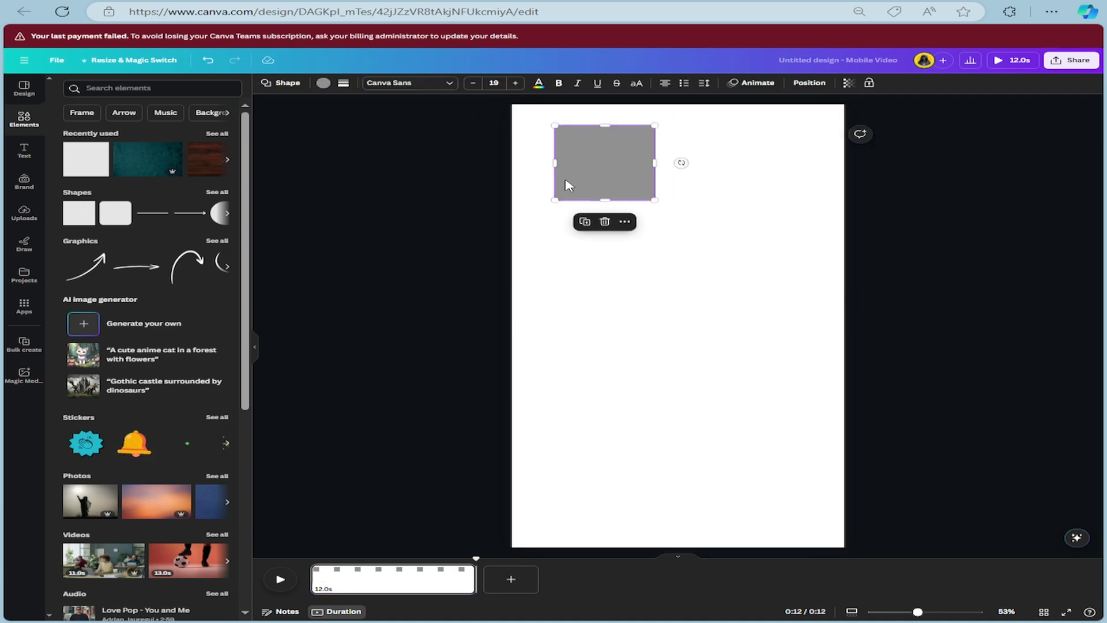
Fill the square with red (#FF0000) and enlarge it from the page's upper-left corner to span the full width of the upper half.
{"action": "left_click", "coordinate": [324, 82]}
{"action": "left_click", "coordinate": [66, 135]}
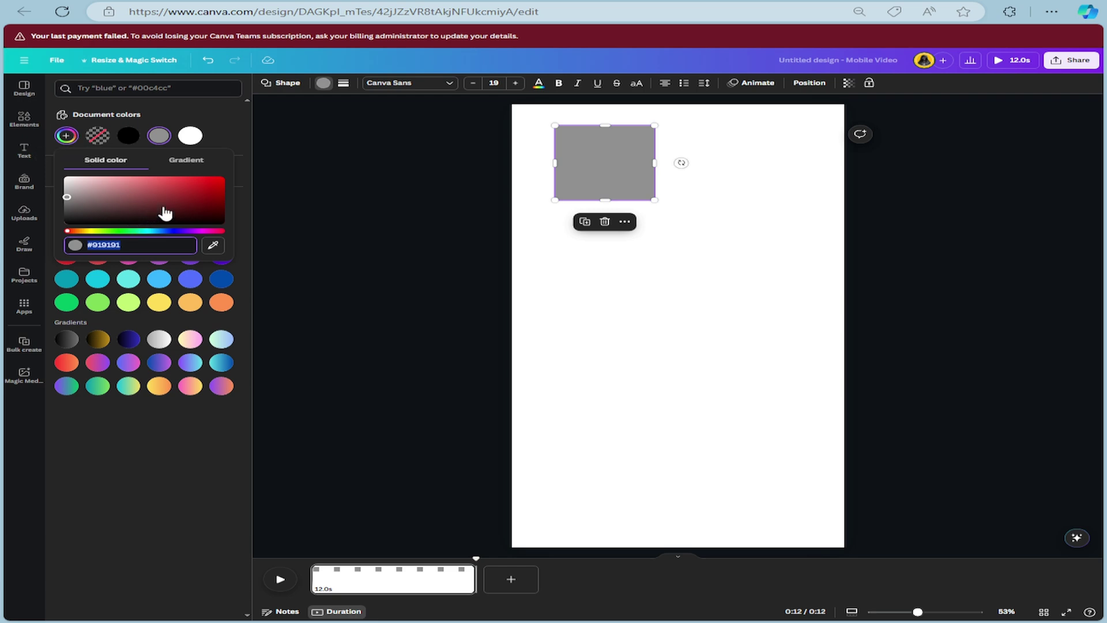
{"action": "left_click_drag", "start_coordinate": [209, 203], "coordinate": [221, 178]}
{"action": "left_click", "coordinate": [554, 250]}
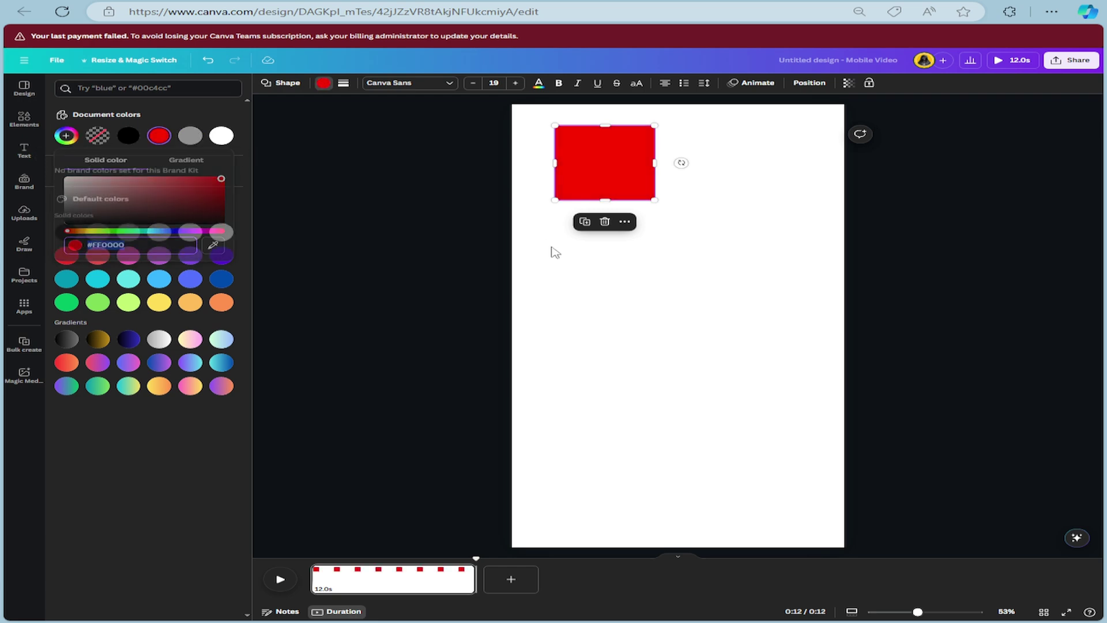
{"action": "left_click_drag", "start_coordinate": [600, 167], "coordinate": [559, 151]}
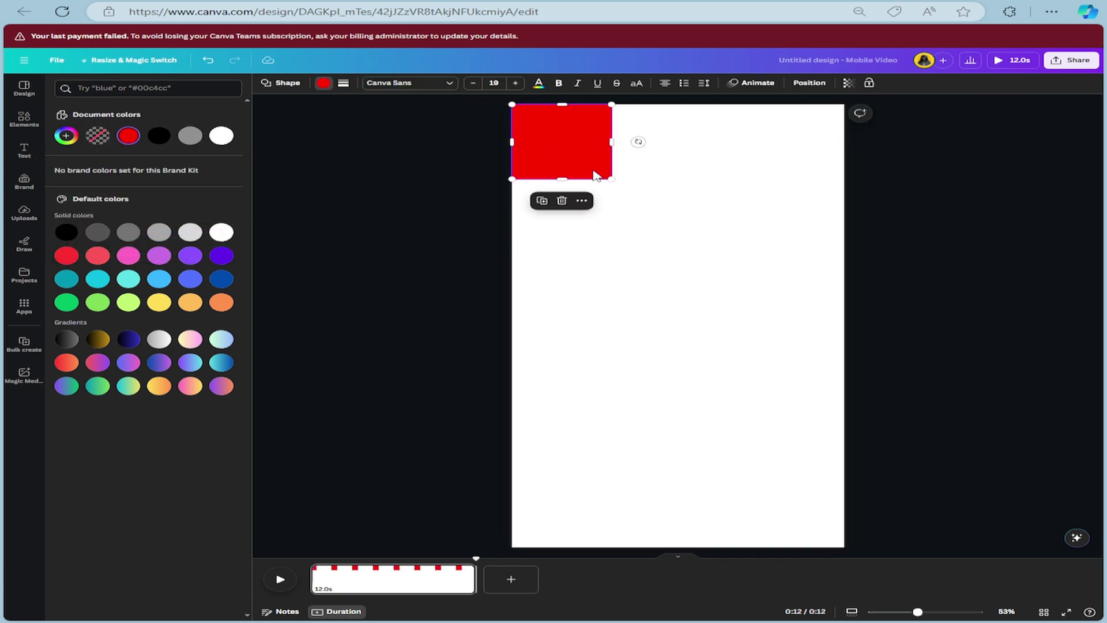
{"action": "left_click_drag", "start_coordinate": [610, 178], "coordinate": [843, 347]}
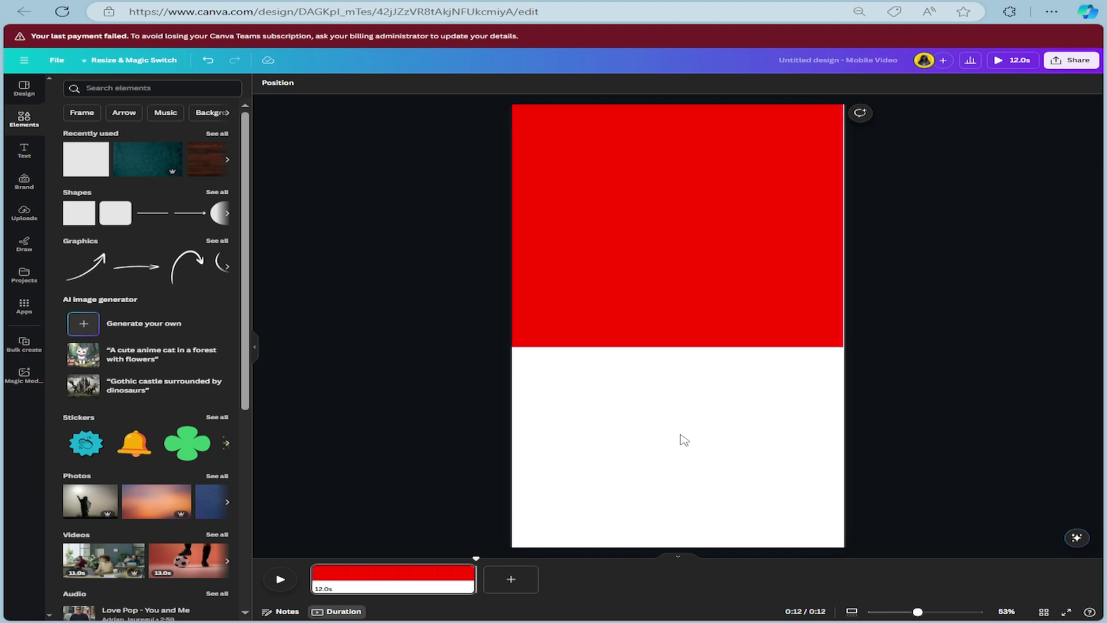
Set the page background to blue (#200EE6).
{"action": "left_click", "coordinate": [595, 419]}
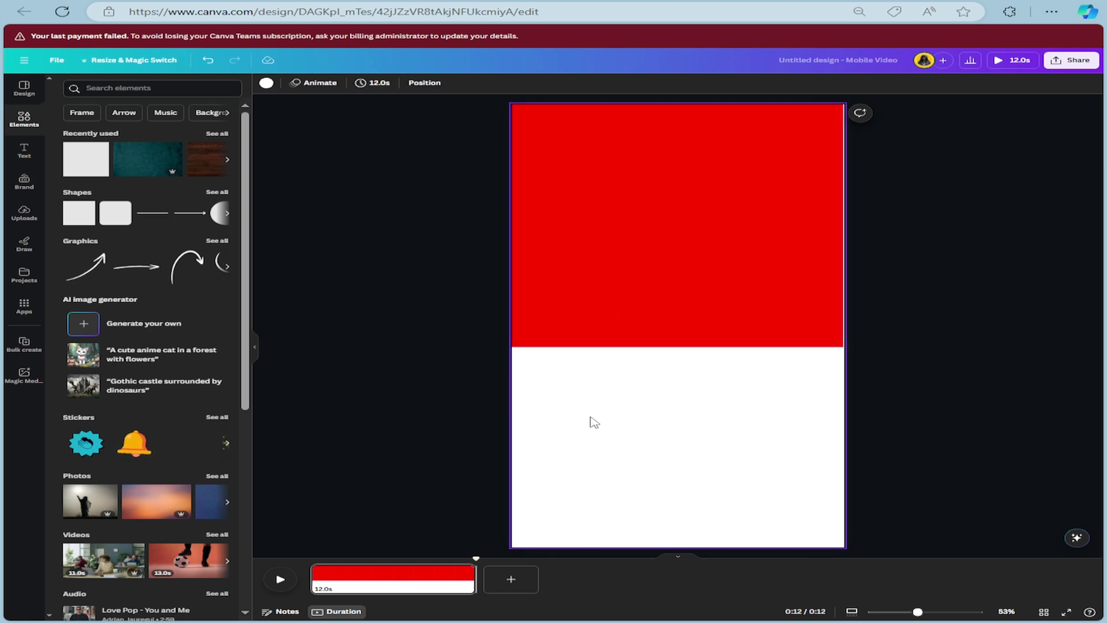
{"action": "left_click", "coordinate": [266, 83]}
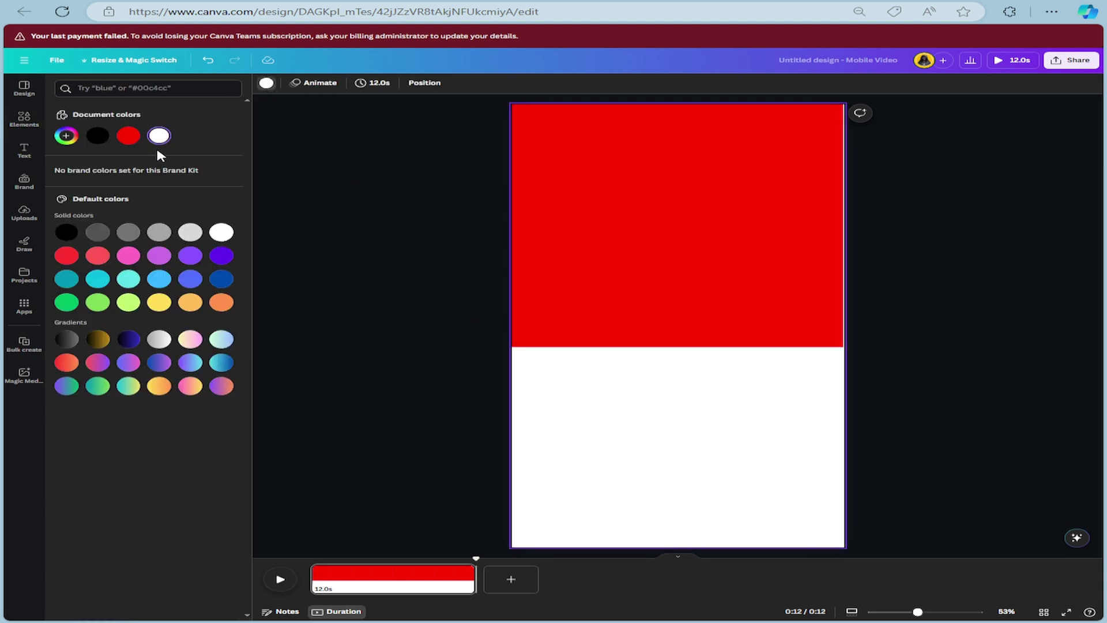
{"action": "left_click", "coordinate": [65, 136]}
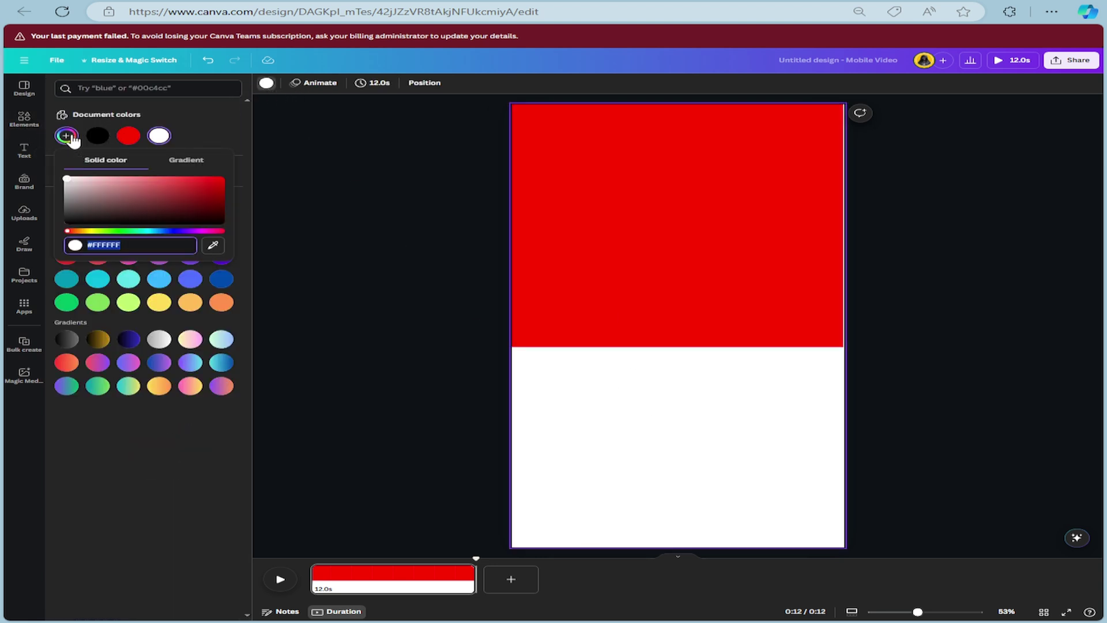
{"action": "left_click", "coordinate": [172, 231]}
{"action": "left_click_drag", "start_coordinate": [201, 211], "coordinate": [212, 181]}
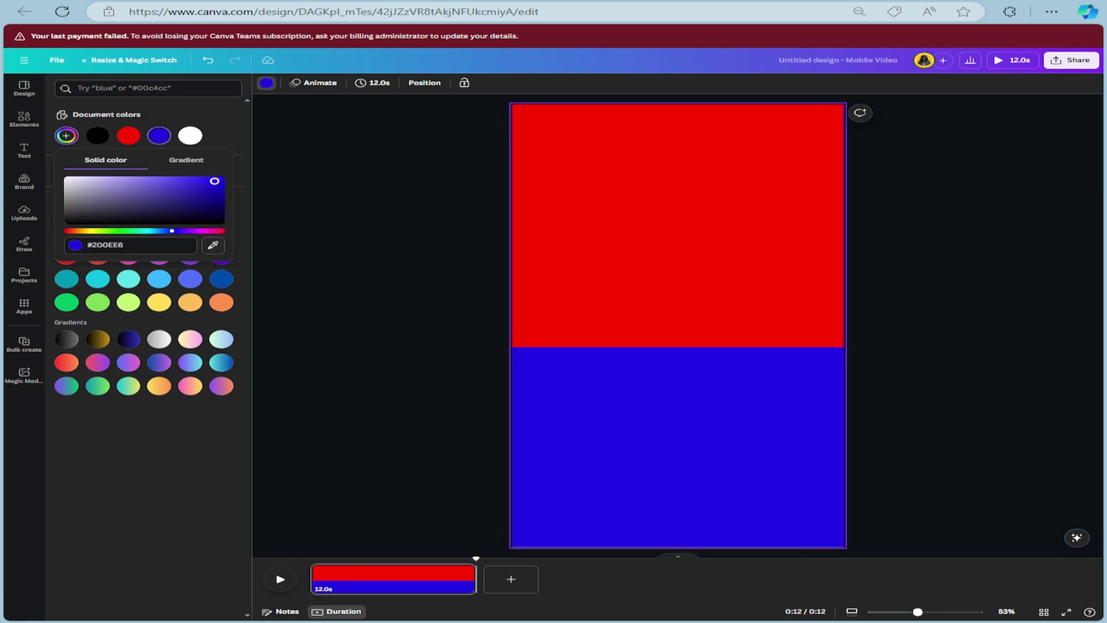
{"action": "left_click", "coordinate": [378, 214]}
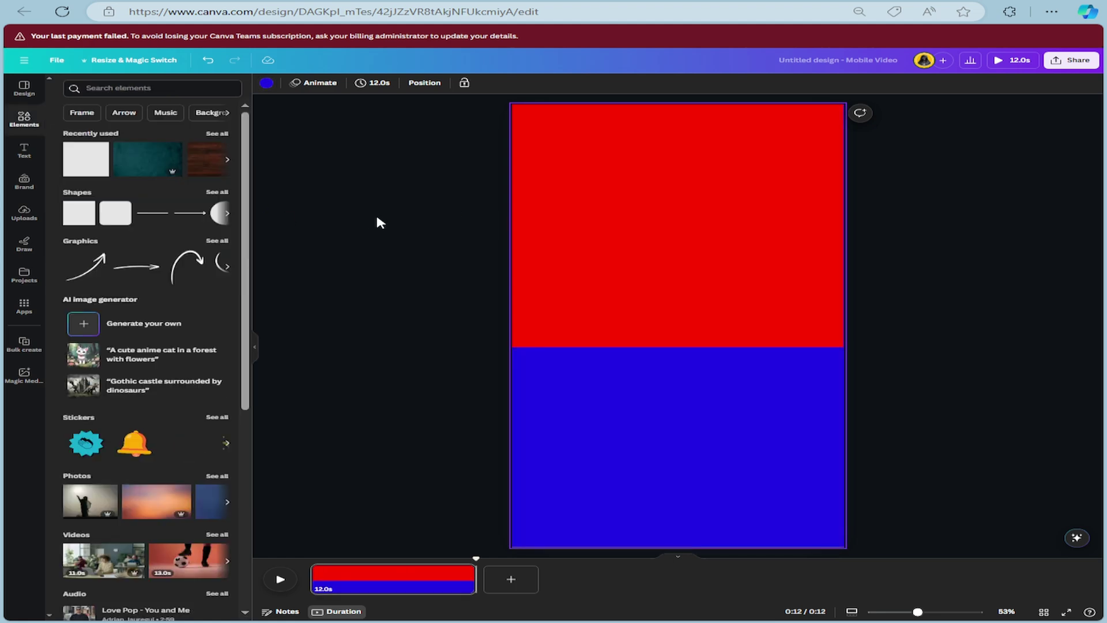
Shorten the red rectangle slightly at its lower edge.
{"action": "left_click", "coordinate": [610, 294]}
{"action": "left_click_drag", "start_coordinate": [669, 347], "coordinate": [670, 346]}
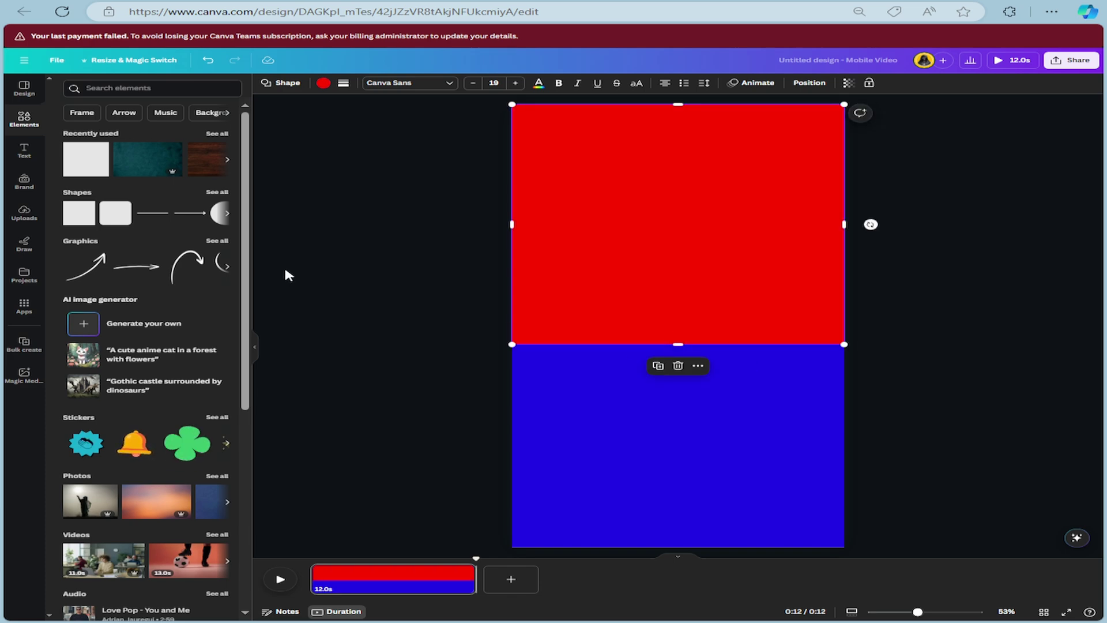
{"action": "left_click", "coordinate": [286, 274]}
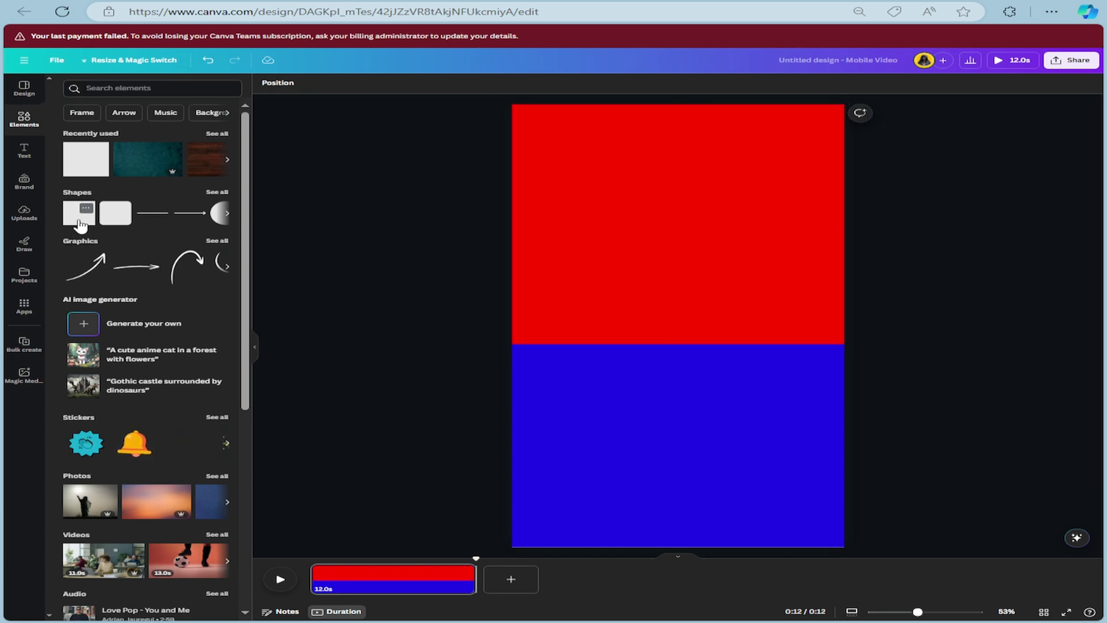
Add a second square shape in the middle of the page and fill it with black.
{"action": "left_click", "coordinate": [79, 220]}
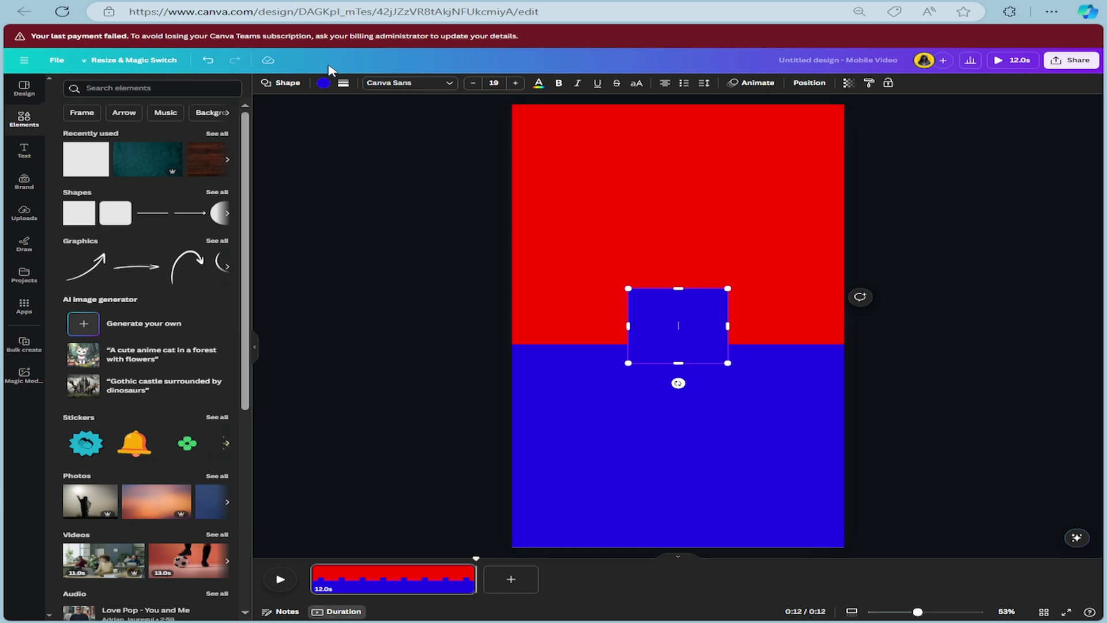
{"action": "left_click", "coordinate": [323, 83]}
{"action": "left_click", "coordinate": [72, 237]}
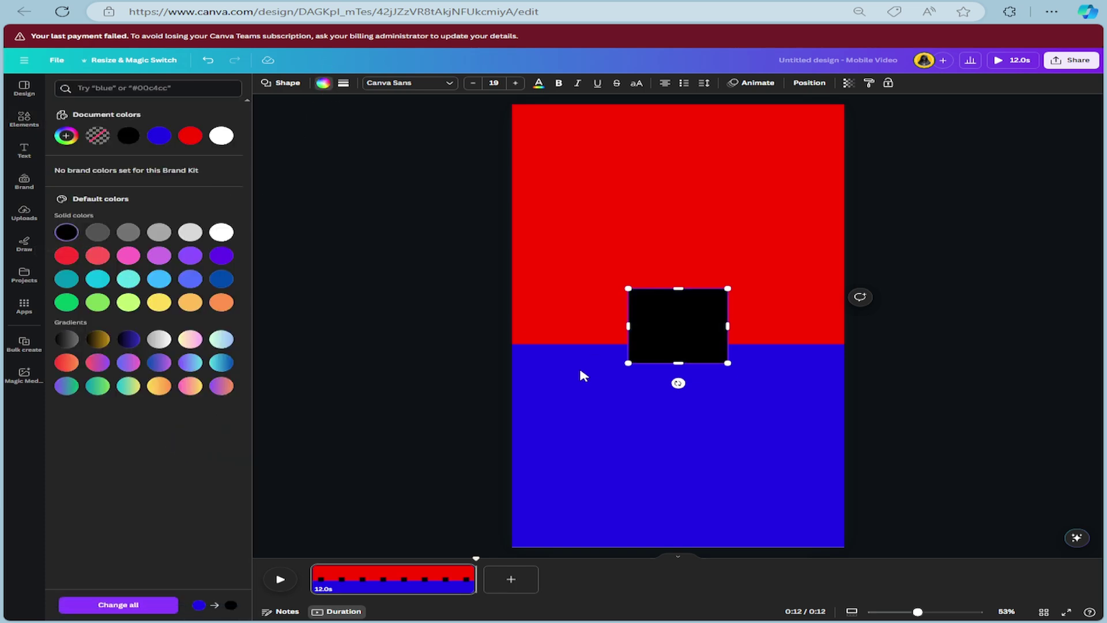
{"action": "left_click", "coordinate": [590, 410]}
Reshape the black square into a full-width bar about 1,080 by 46 along the boundary between the red and blue areas.
{"action": "left_click_drag", "start_coordinate": [661, 340], "coordinate": [562, 347]}
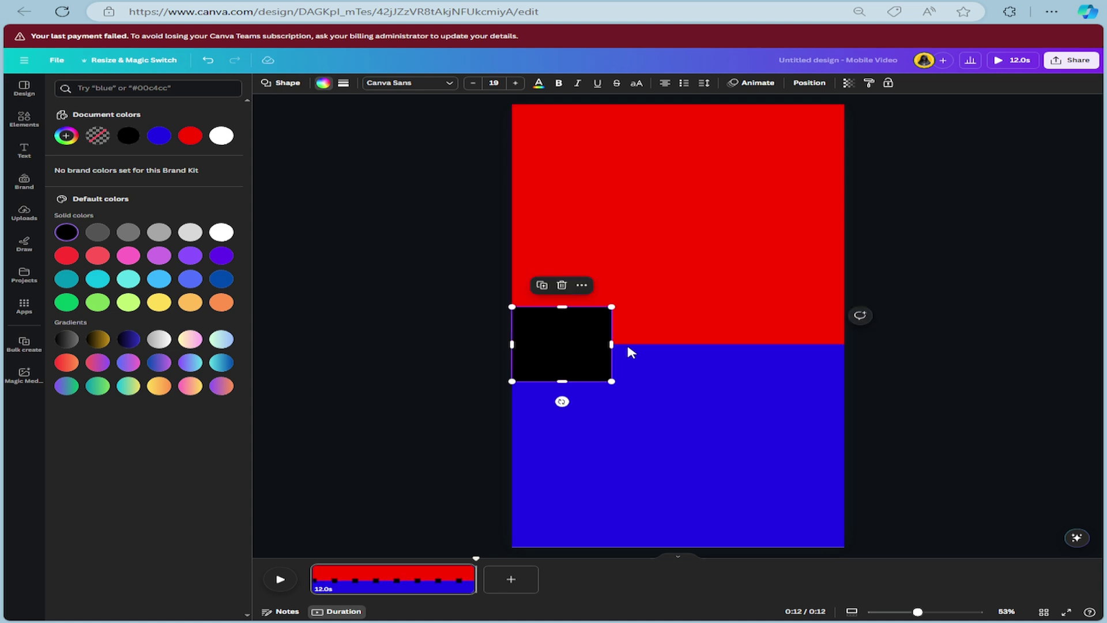
{"action": "left_click_drag", "start_coordinate": [639, 344], "coordinate": [844, 344]}
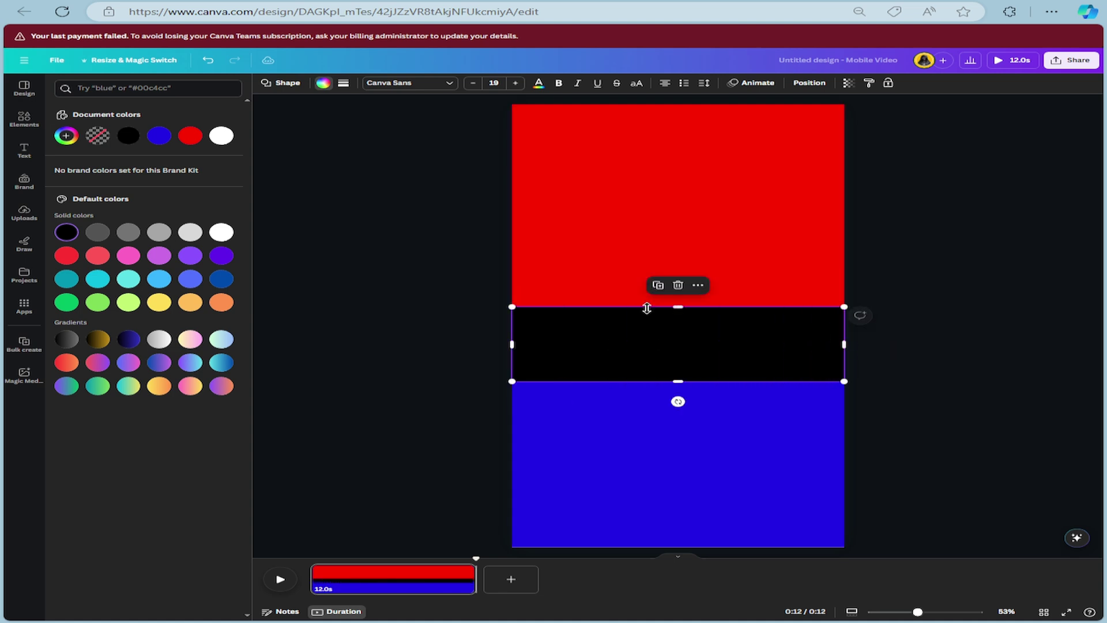
{"action": "left_click_drag", "start_coordinate": [683, 308], "coordinate": [684, 332]}
{"action": "left_click_drag", "start_coordinate": [681, 382], "coordinate": [679, 328]}
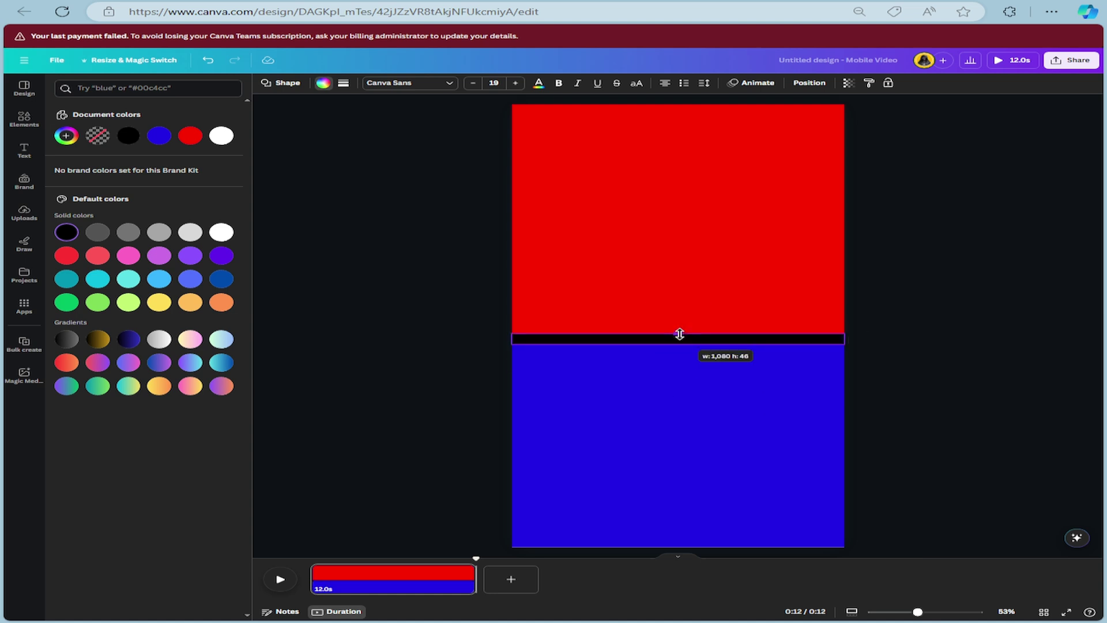
{"action": "key", "text": "Escape"}
{"action": "left_click", "coordinate": [456, 282]}
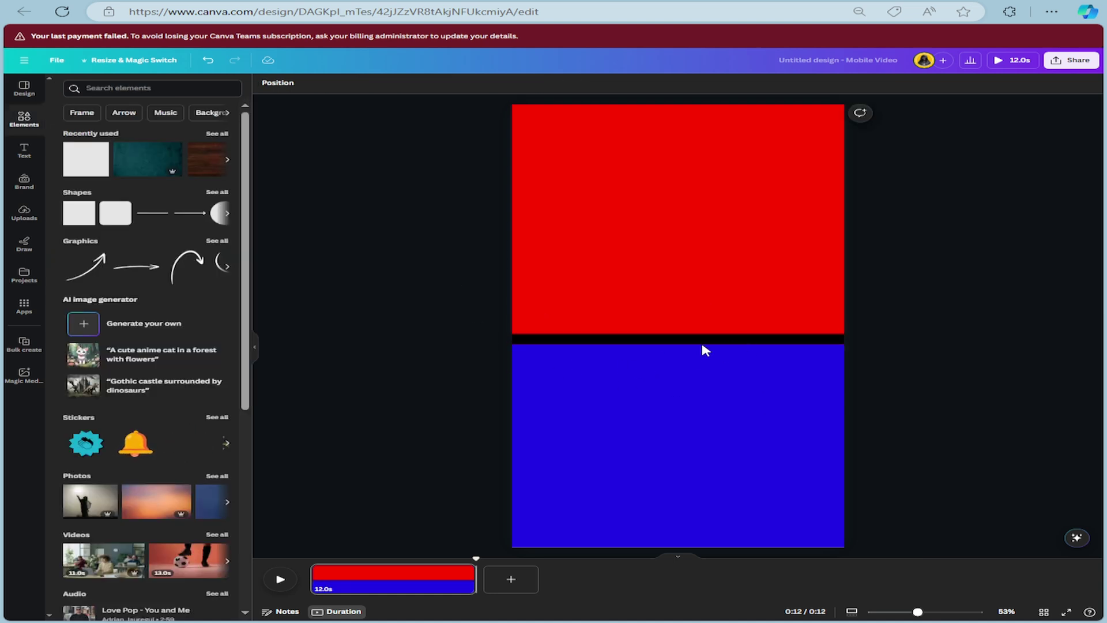
Add a circle shape, shrink it slightly and center it over the black divider bar.
{"action": "left_click", "coordinate": [227, 213]}
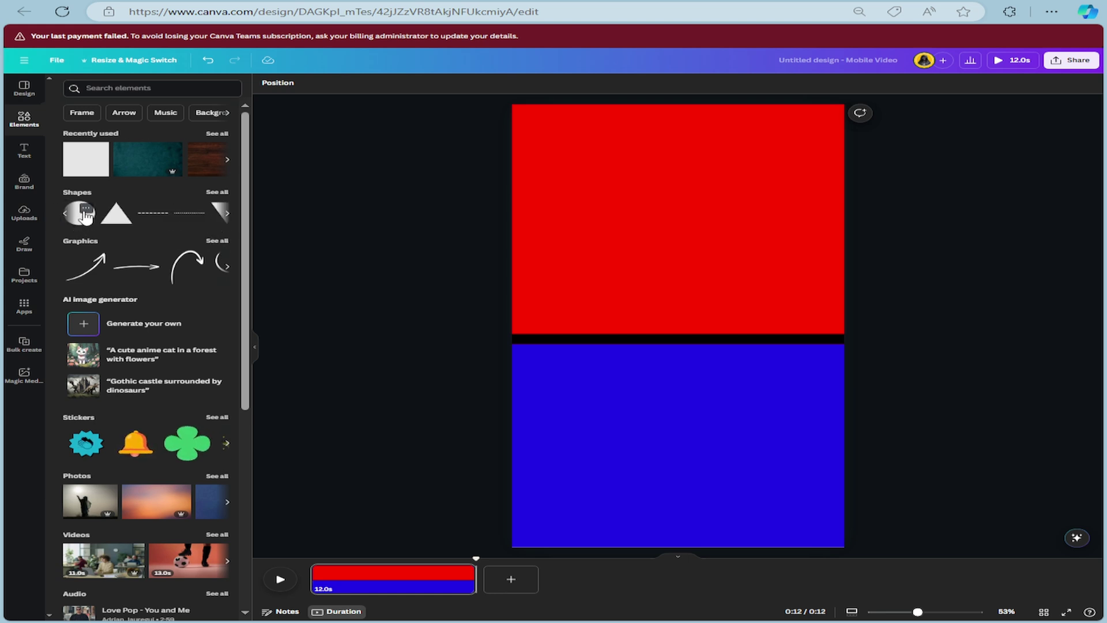
{"action": "left_click", "coordinate": [79, 213]}
{"action": "left_click", "coordinate": [614, 385]}
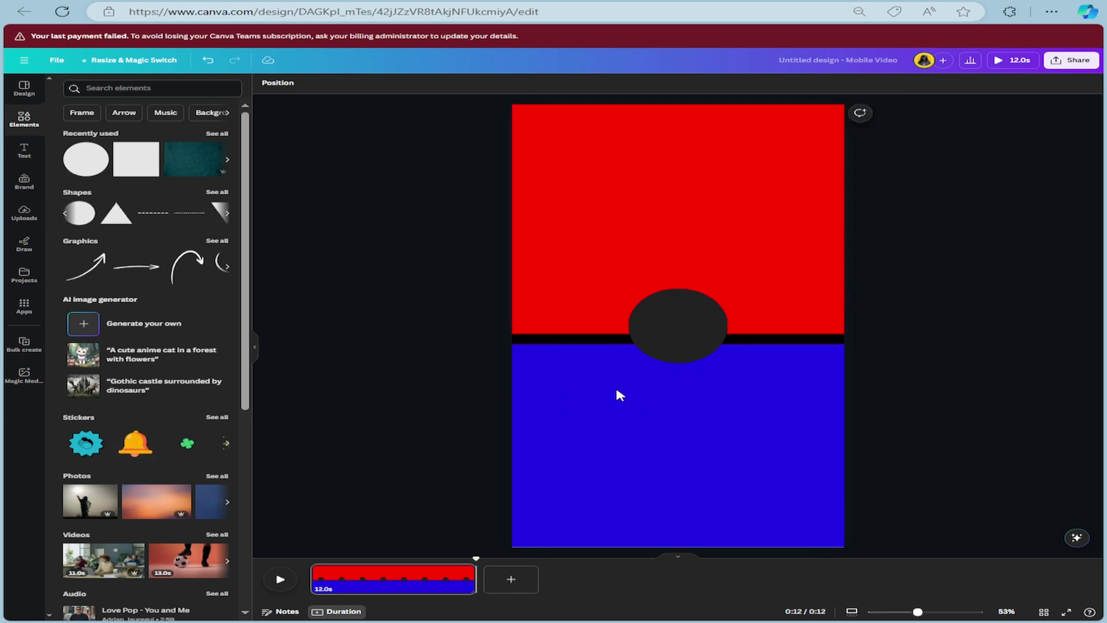
{"action": "left_click", "coordinate": [688, 331]}
{"action": "left_click_drag", "start_coordinate": [689, 331], "coordinate": [666, 344]}
{"action": "left_click", "coordinate": [645, 262]}
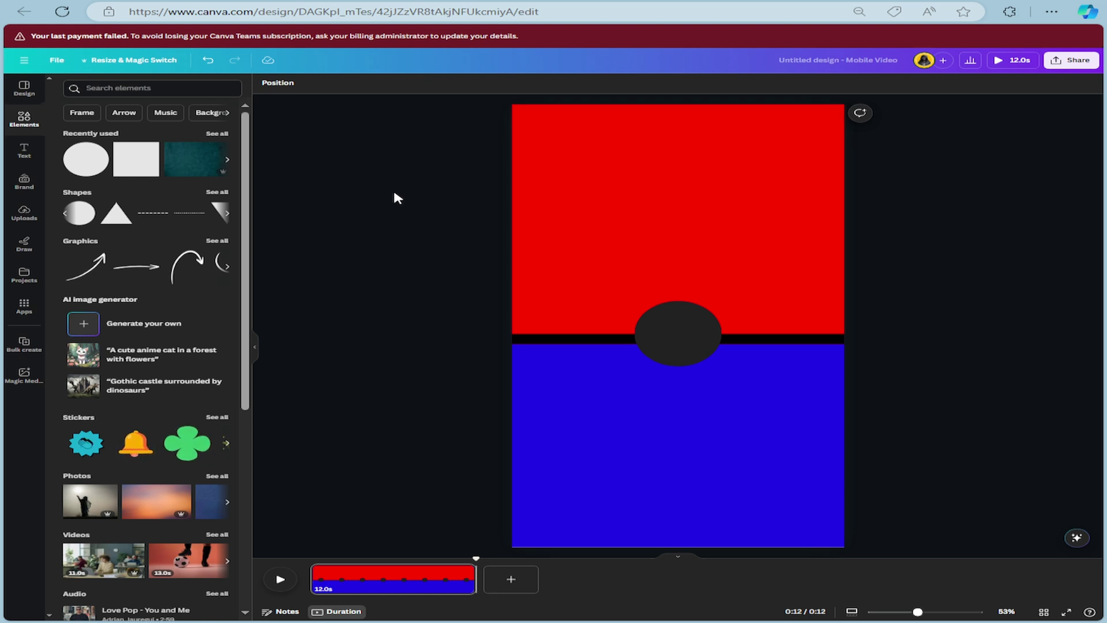
Add a heading in the red area with the text "لو خيروك" on two lines.
{"action": "left_click", "coordinate": [30, 153]}
{"action": "left_click_drag", "start_coordinate": [116, 164], "coordinate": [606, 154]}
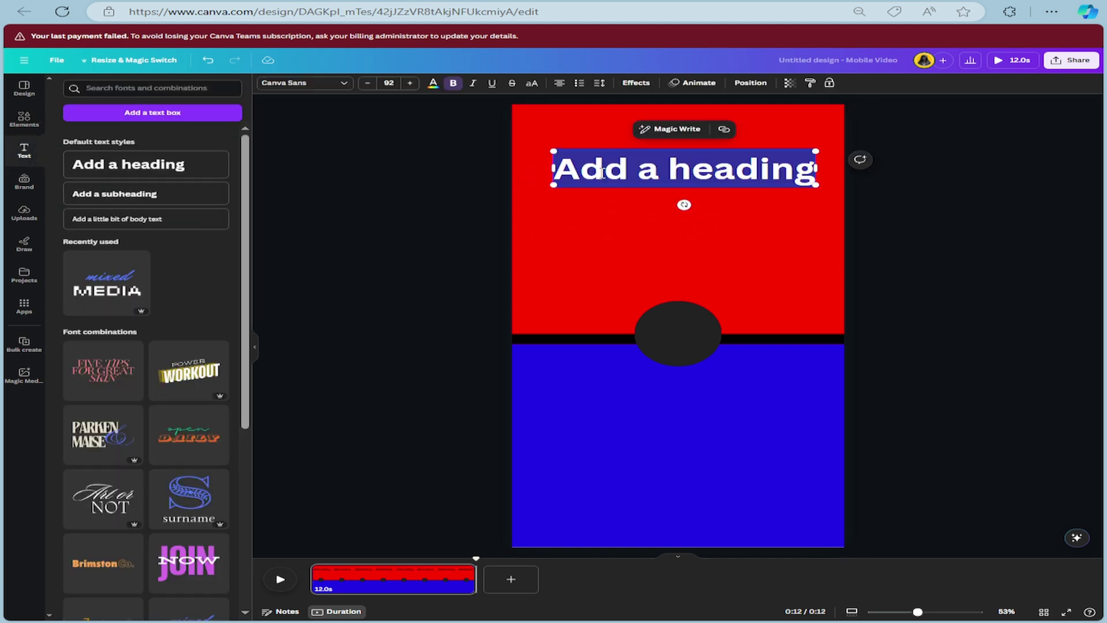
{"action": "type", "text": "لو خيروك"}
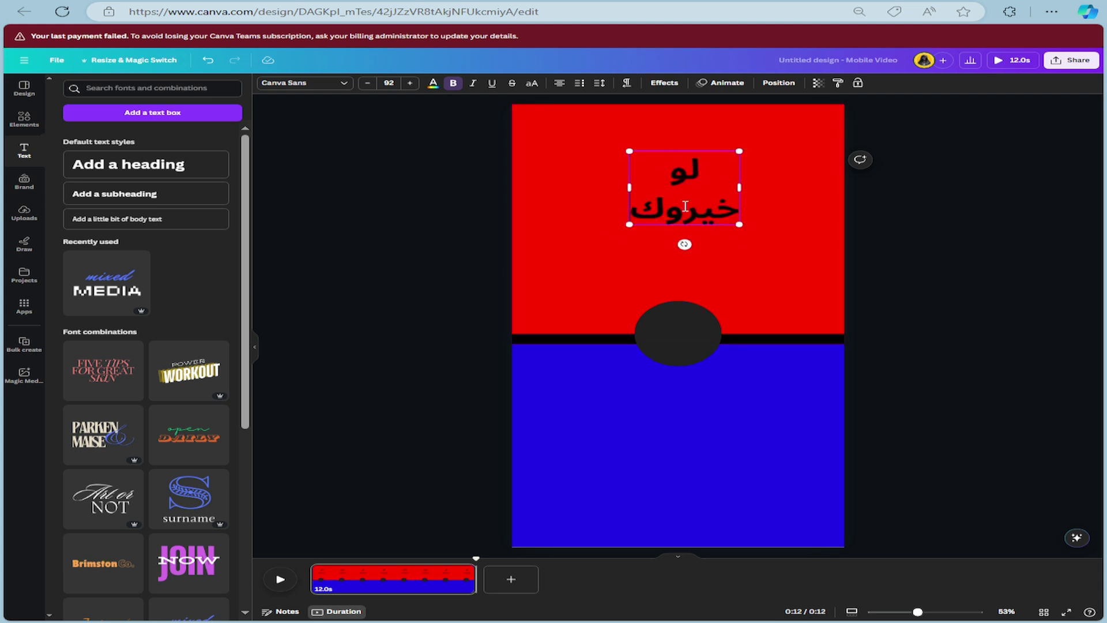
Set the heading's font to Blak and its text color to white.
{"action": "key", "text": "ctrl+a"}
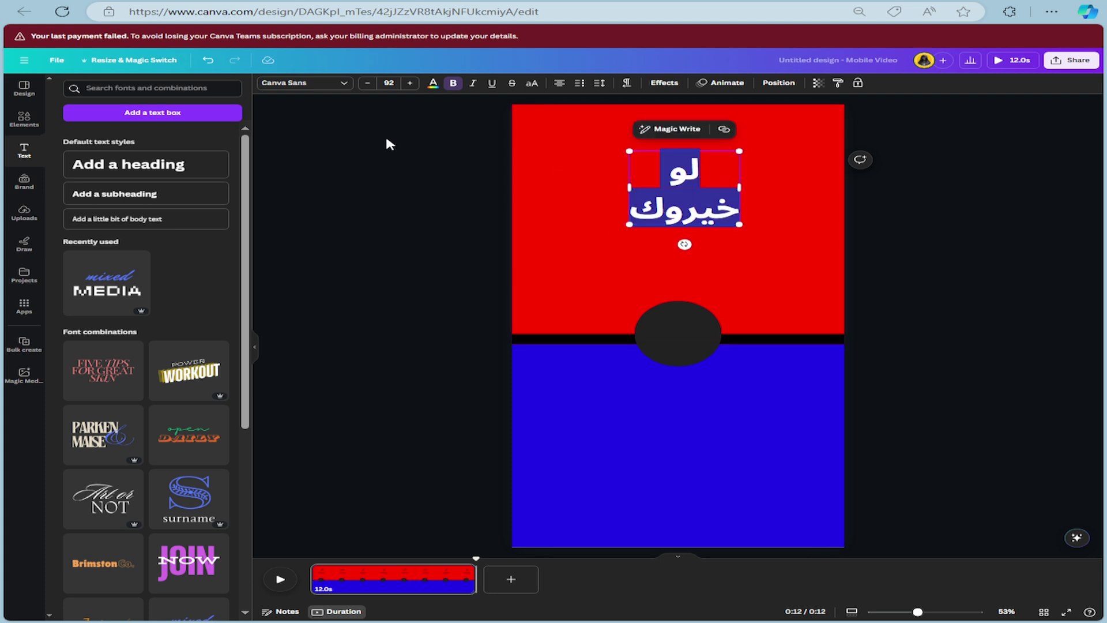
{"action": "left_click", "coordinate": [289, 87]}
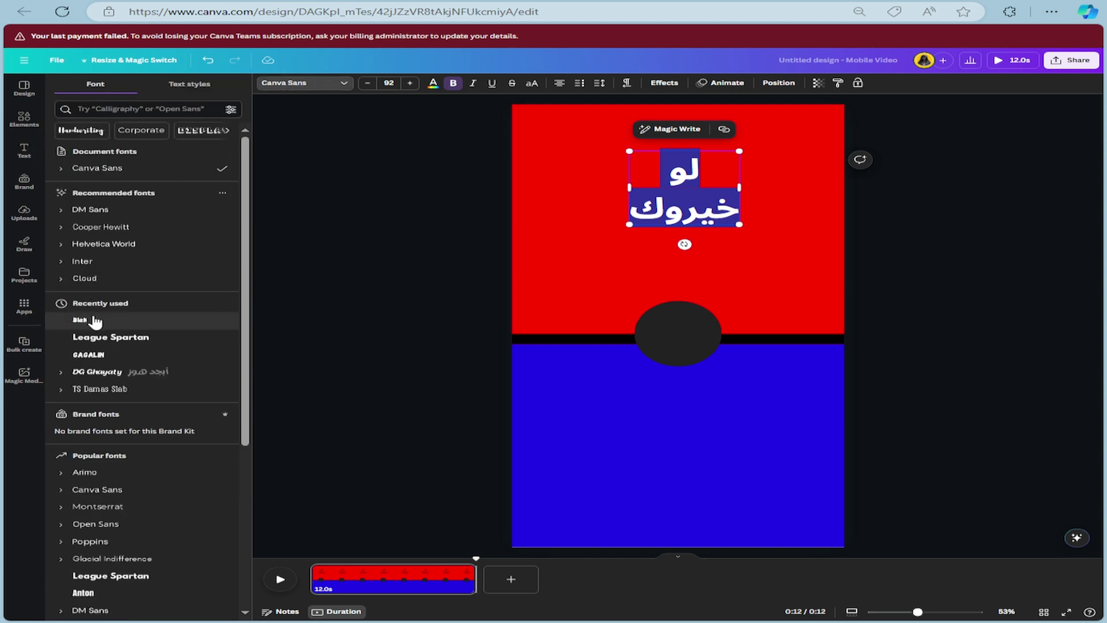
{"action": "left_click", "coordinate": [80, 319]}
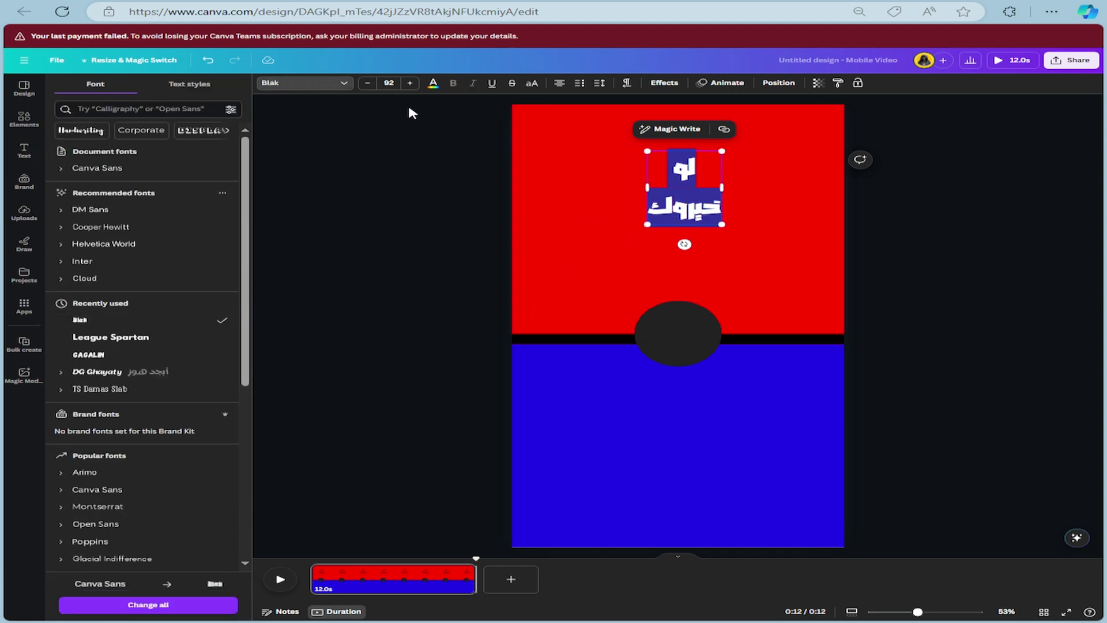
{"action": "left_click", "coordinate": [433, 84]}
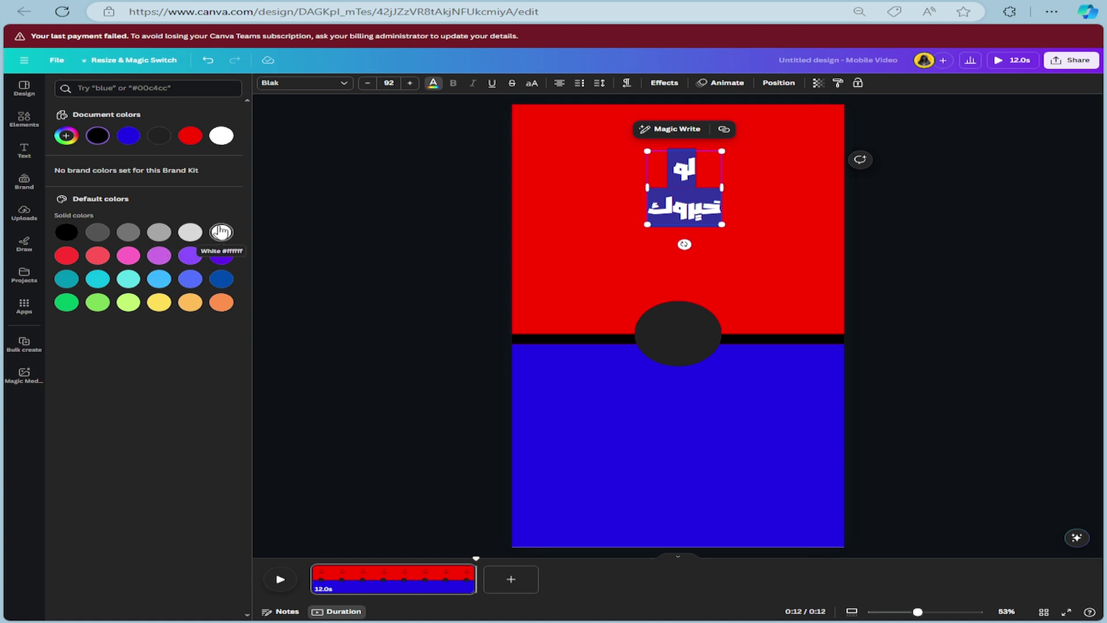
{"action": "left_click", "coordinate": [221, 231]}
{"action": "key", "text": "Escape"}
Shrink the heading to font size 64.8 and place it inside the dark circle.
{"action": "left_click", "coordinate": [773, 241]}
{"action": "left_click", "coordinate": [718, 202]}
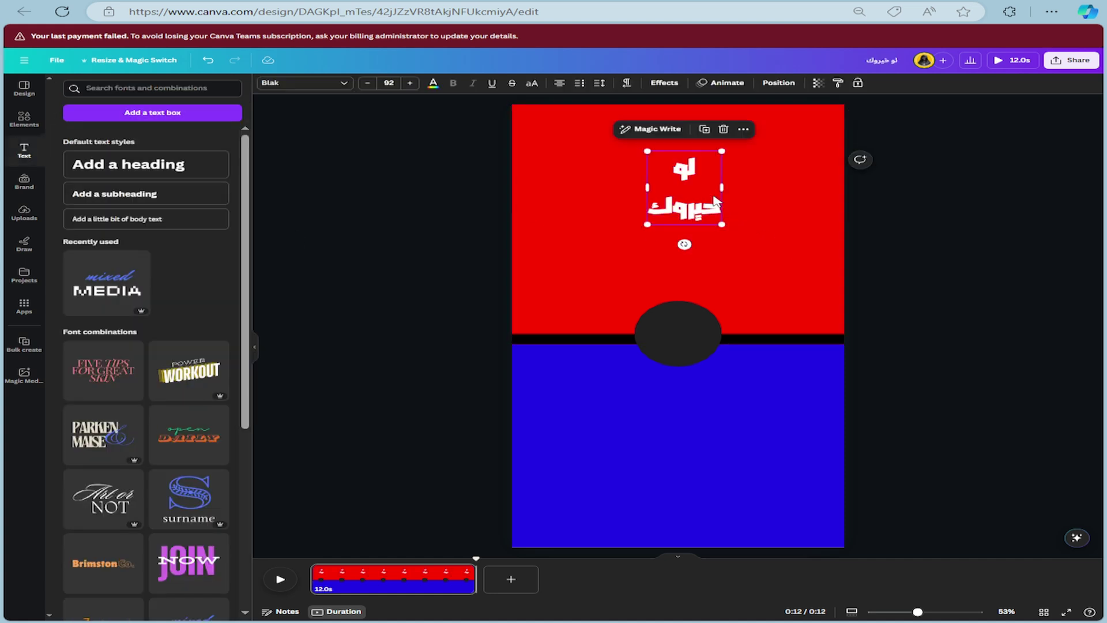
{"action": "left_click_drag", "start_coordinate": [722, 225], "coordinate": [687, 340]}
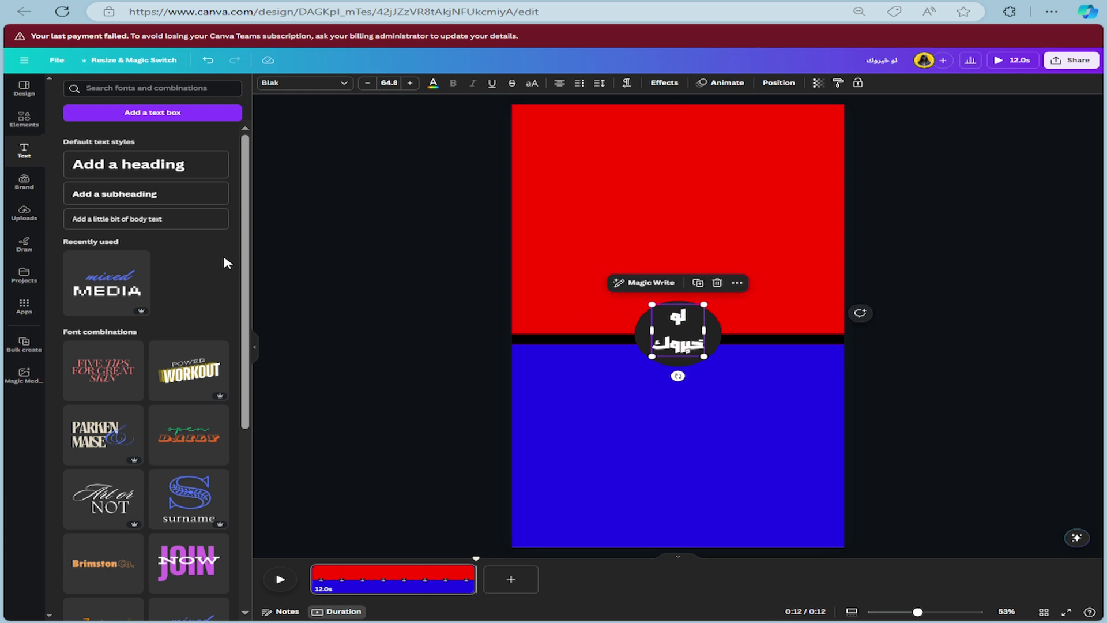
Duplicate the circle's heading near the top of the red area and make it read "الشئ الاول" at font size 74.1.
{"action": "left_click", "coordinate": [418, 271]}
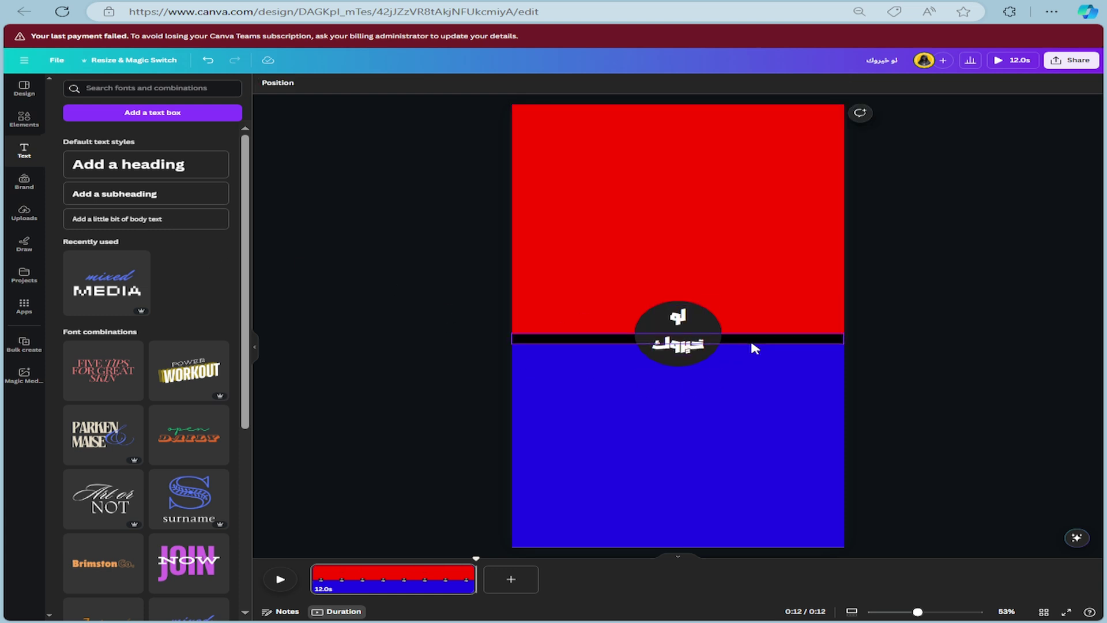
{"action": "left_click", "coordinate": [680, 335]}
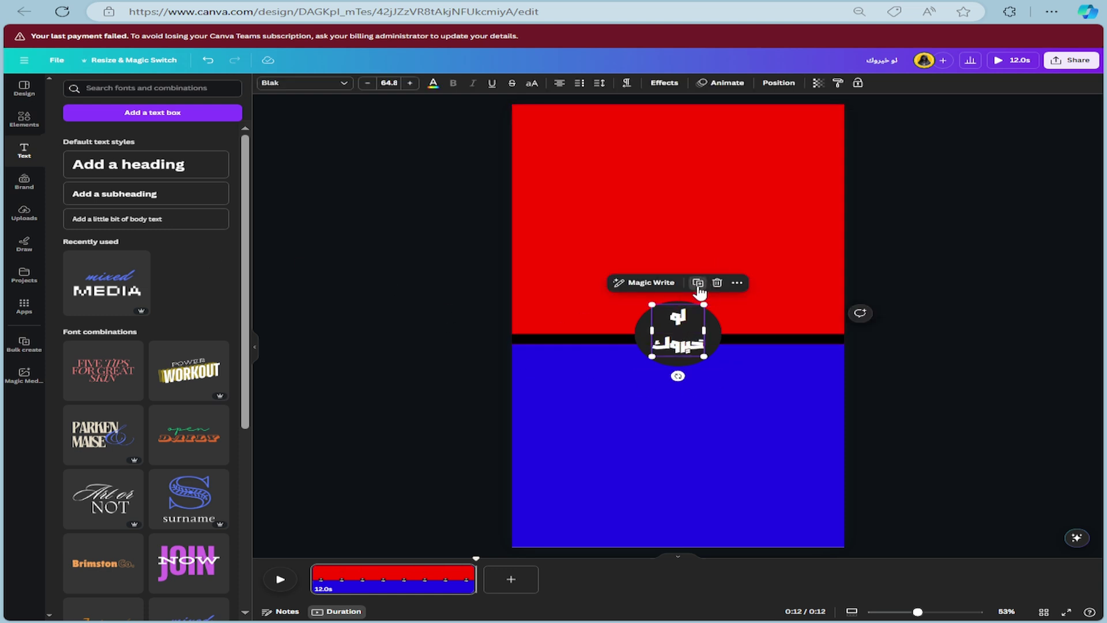
{"action": "left_click", "coordinate": [698, 284]}
{"action": "left_click_drag", "start_coordinate": [676, 334], "coordinate": [666, 159]}
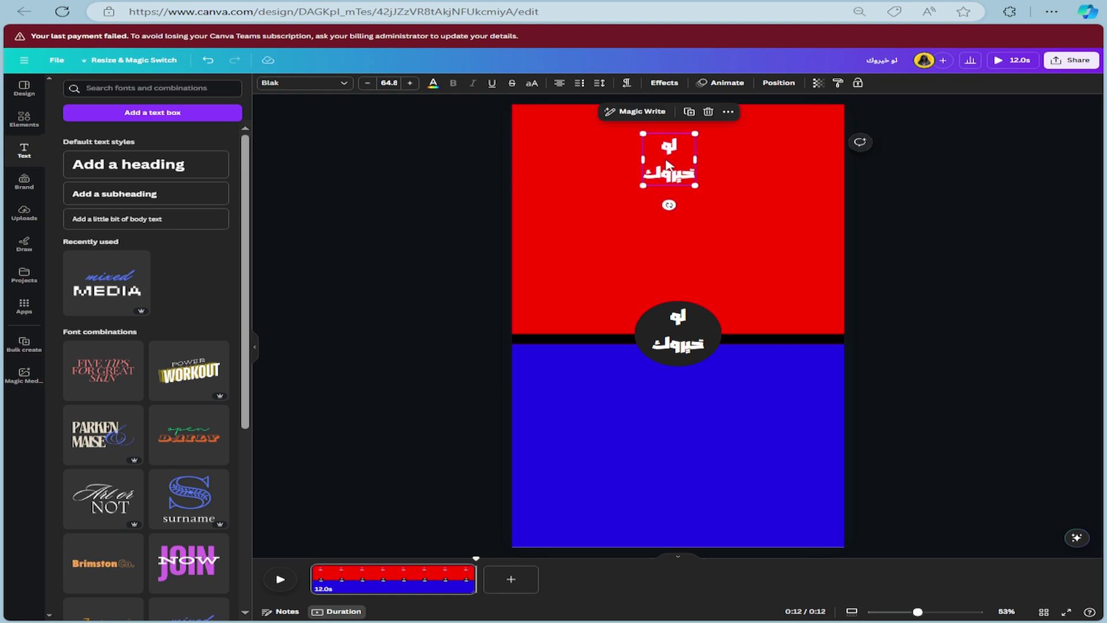
{"action": "double_click", "coordinate": [667, 160]}
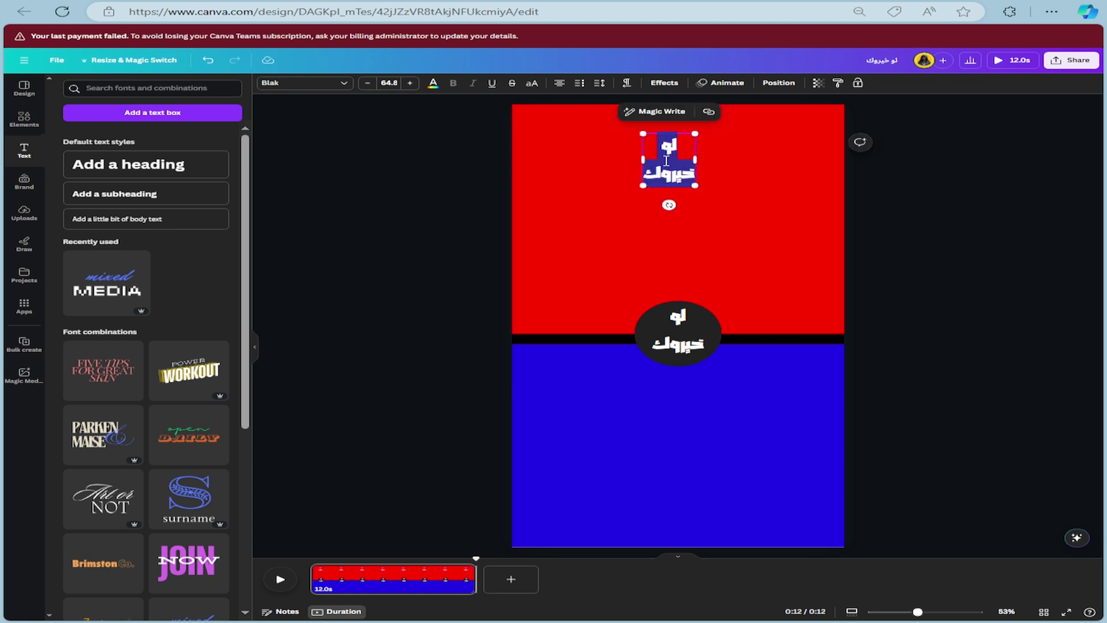
{"action": "type", "text": "ال"}
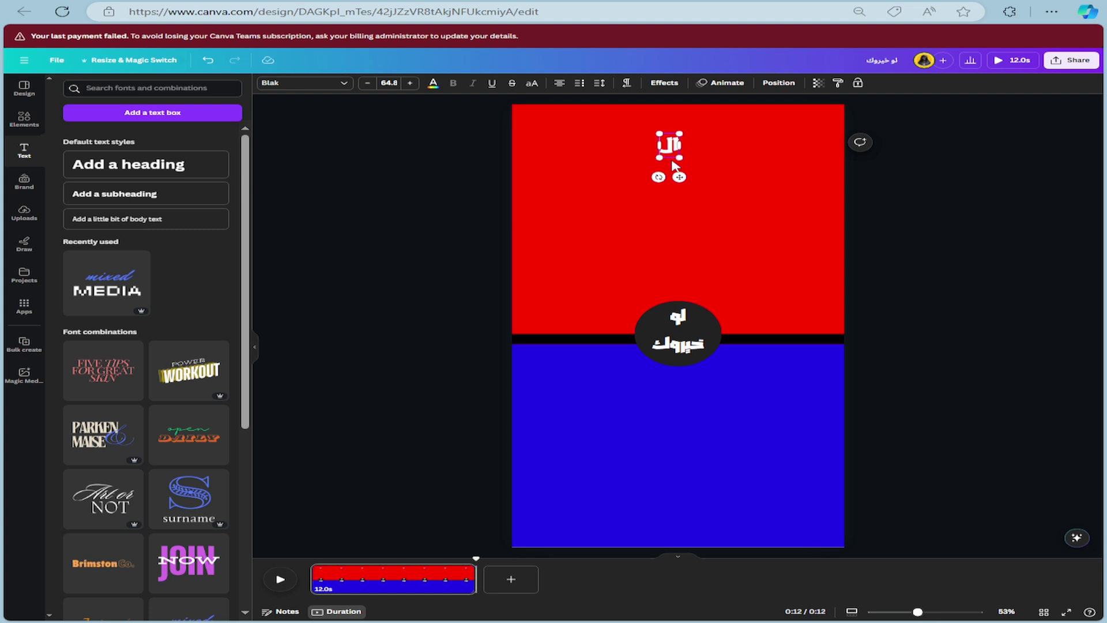
{"action": "type", "text": "شيء الاول"}
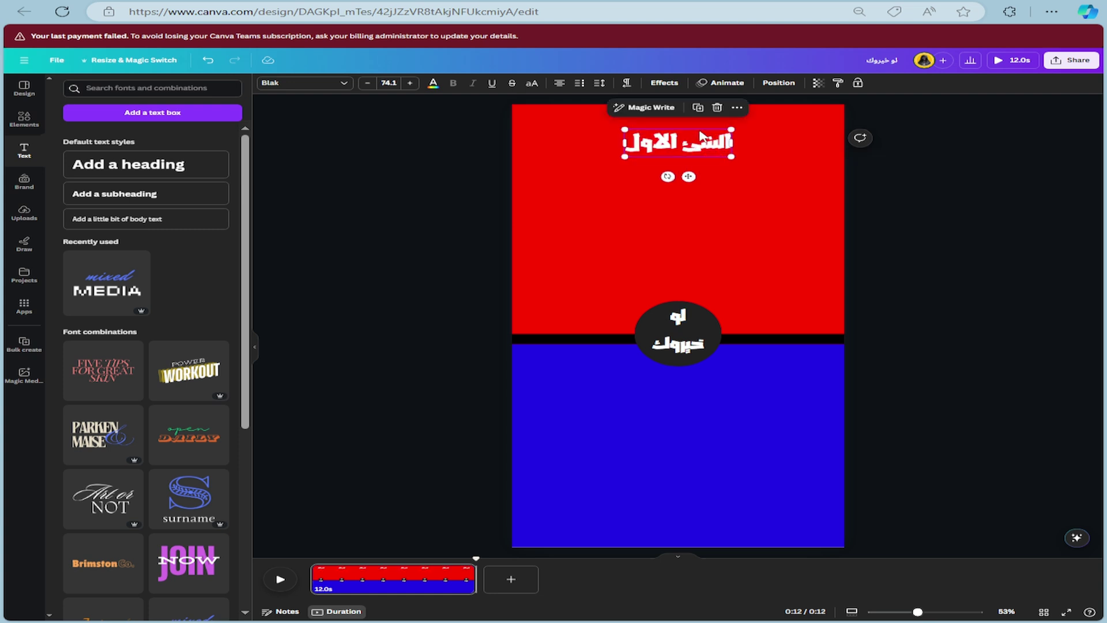
Duplicate the "الشئ الاول" text into the upper part of the blue area and change it to "الشئ الثاني".
{"action": "left_click", "coordinate": [698, 109]}
{"action": "left_click_drag", "start_coordinate": [684, 186], "coordinate": [697, 396]}
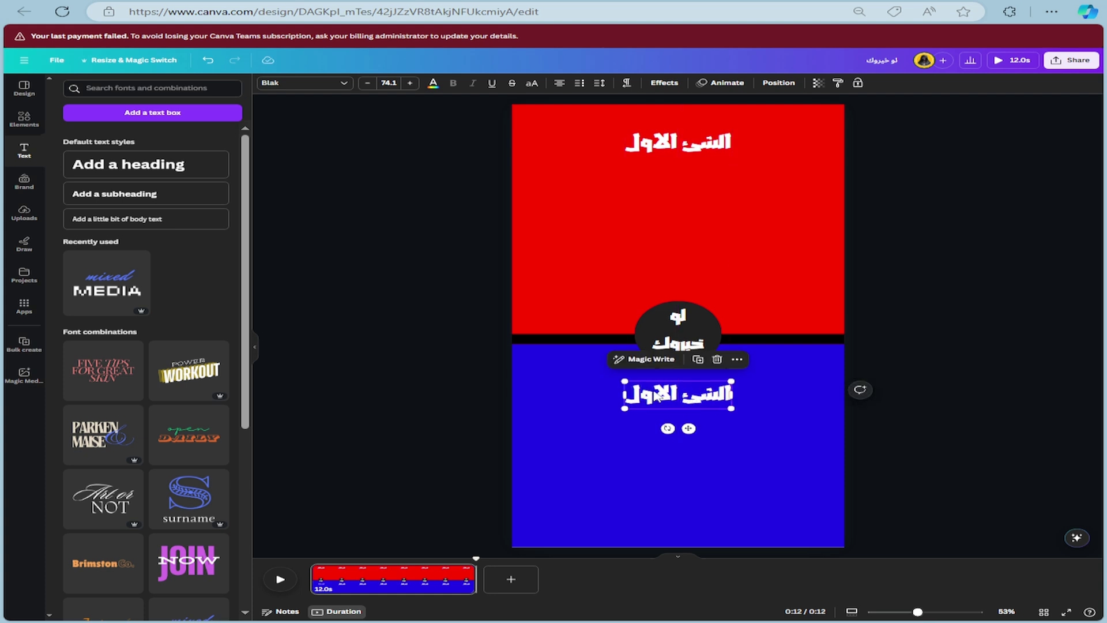
{"action": "double_click", "coordinate": [666, 393]}
{"action": "left_click", "coordinate": [673, 394]}
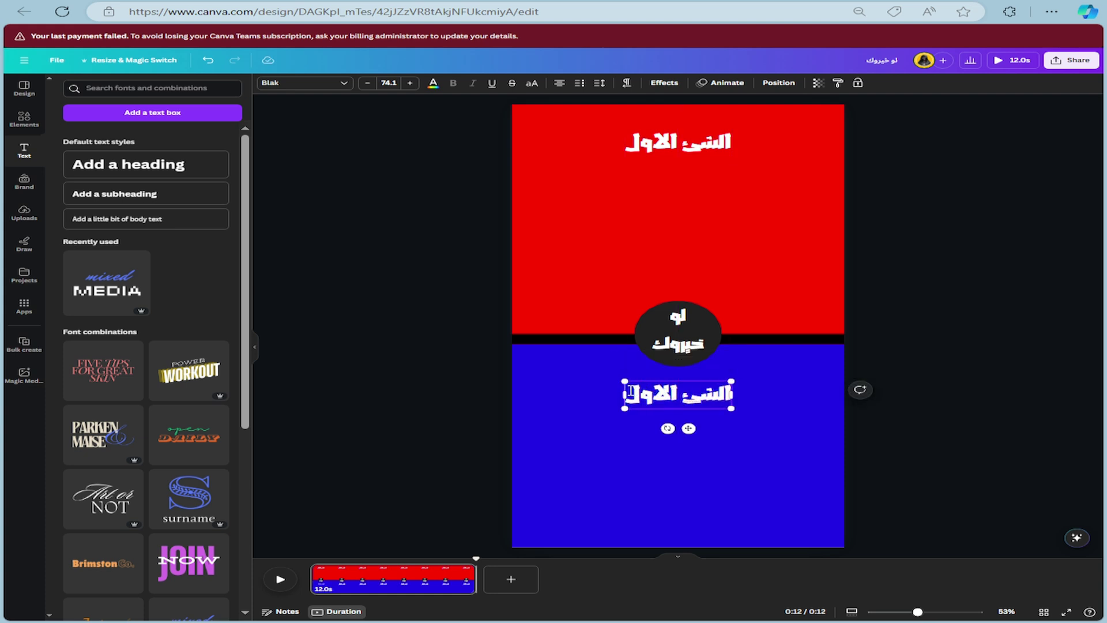
{"action": "key", "text": "BackSpace"}
{"action": "key", "text": "BackSpace"}
{"action": "key", "text": "BackSpace"}
{"action": "type", "text": "ثاني"}
{"action": "left_click", "coordinate": [604, 340]}
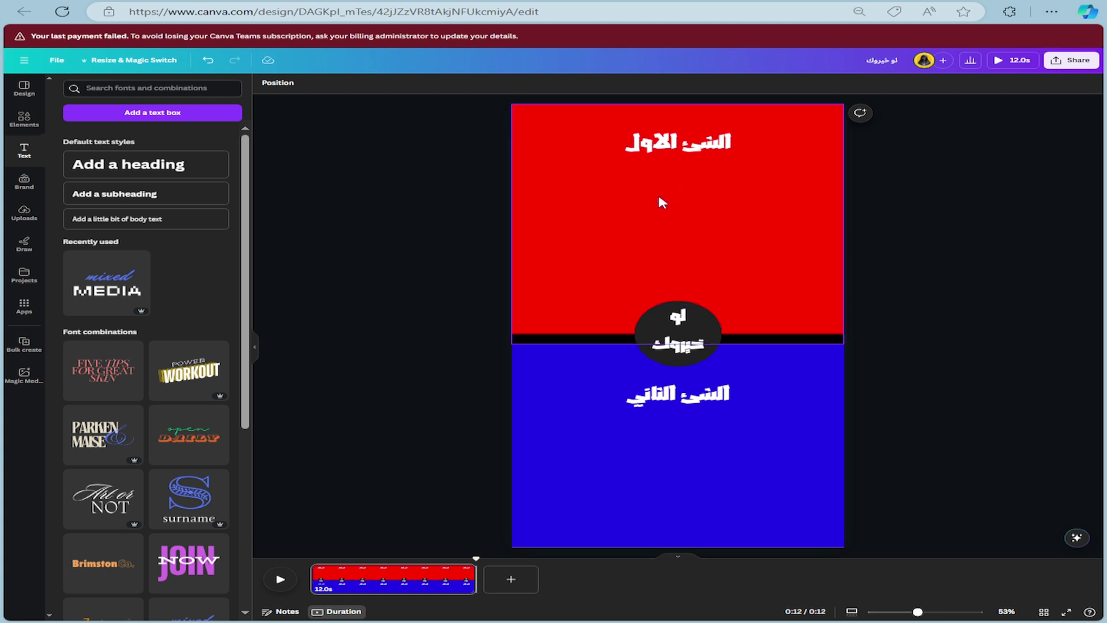
Duplicate the "الشئ الثاني" text, move the copy below it in the blue area and replace its text with "50%".
{"action": "left_click", "coordinate": [714, 405]}
{"action": "left_click", "coordinate": [701, 365]}
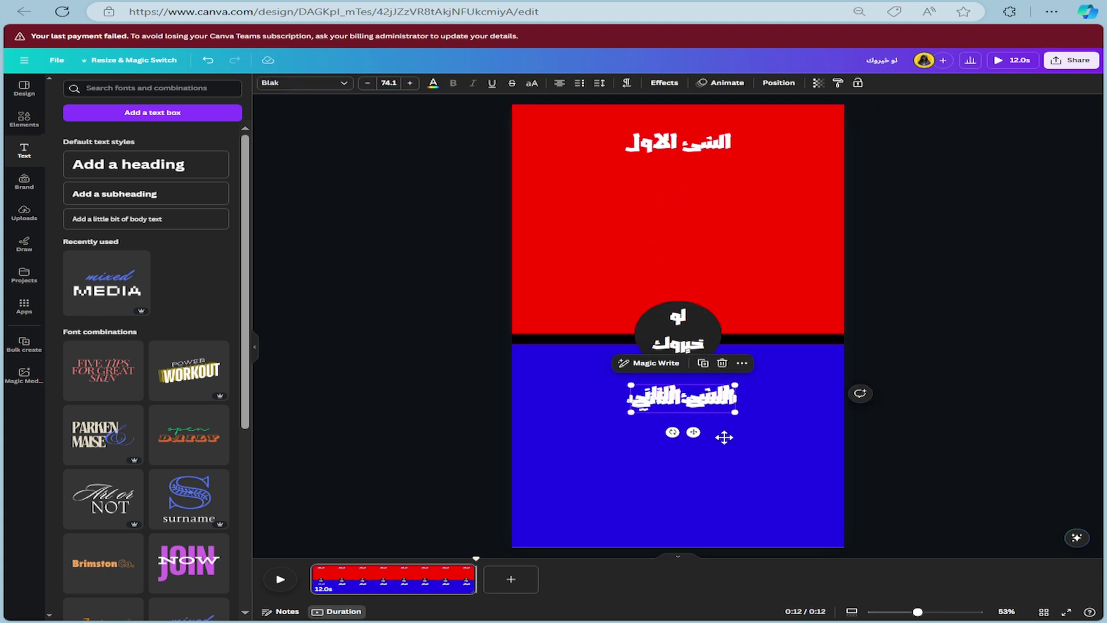
{"action": "left_click_drag", "start_coordinate": [700, 398], "coordinate": [749, 437]}
{"action": "double_click", "coordinate": [749, 436]}
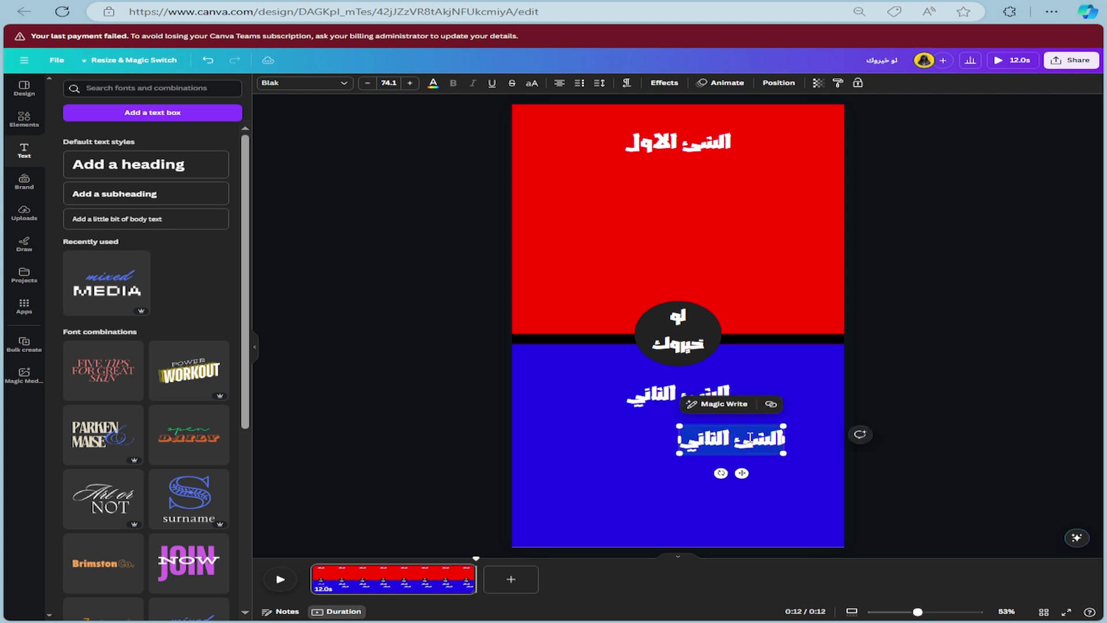
{"action": "type", "text": "ها"}
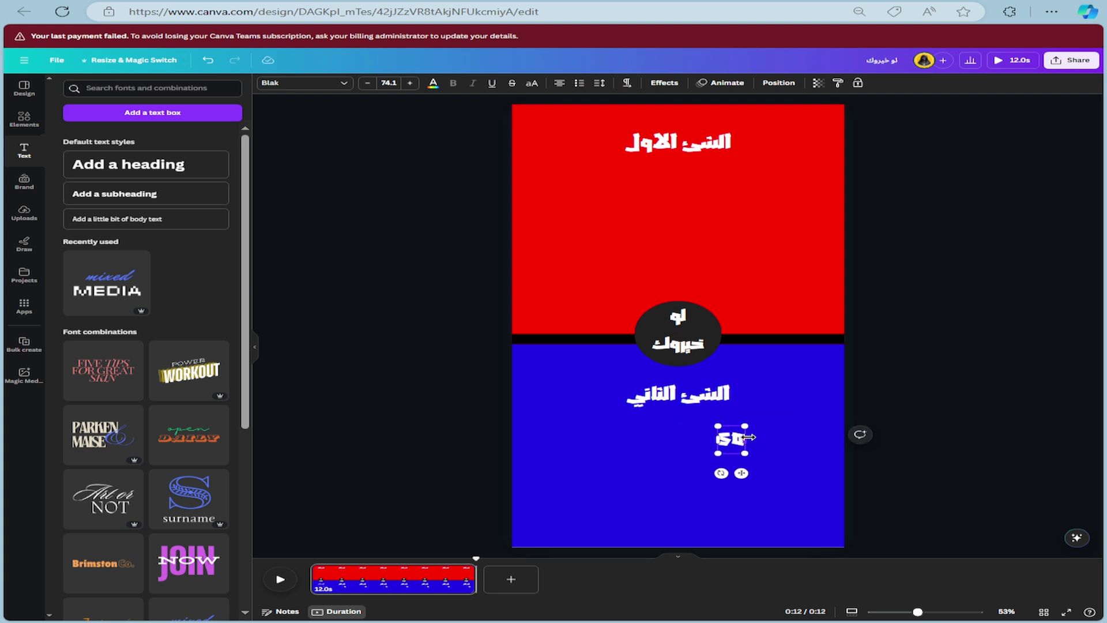
{"action": "type", "text": "%"}
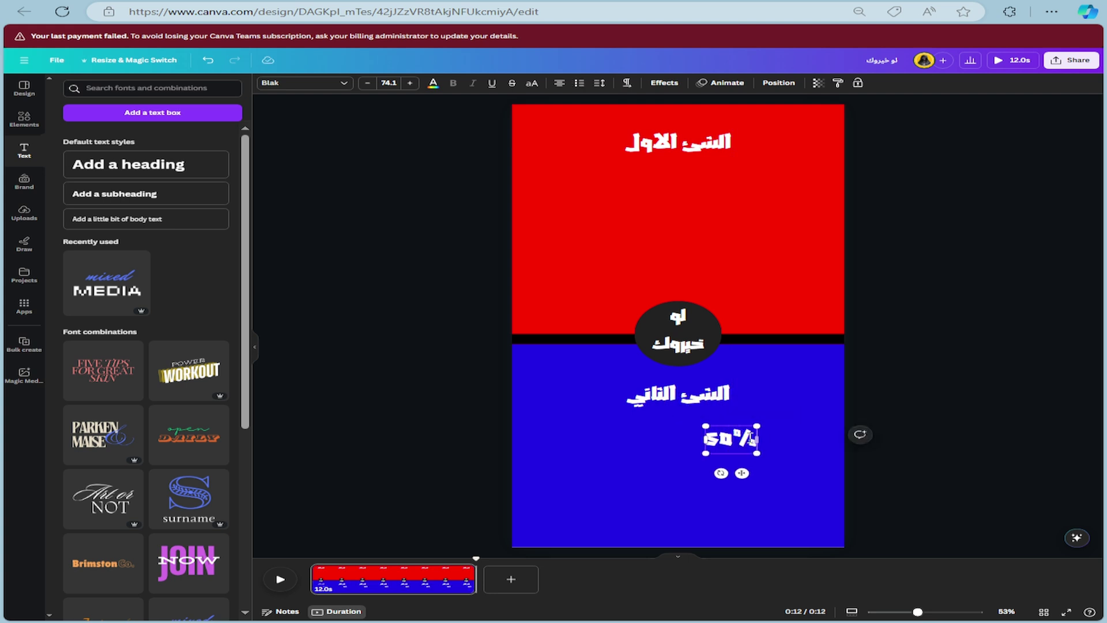
{"action": "left_click", "coordinate": [633, 480]}
Duplicate the 50% text and center one copy over the red option text and the other over the blue option text.
{"action": "double_click", "coordinate": [738, 447]}
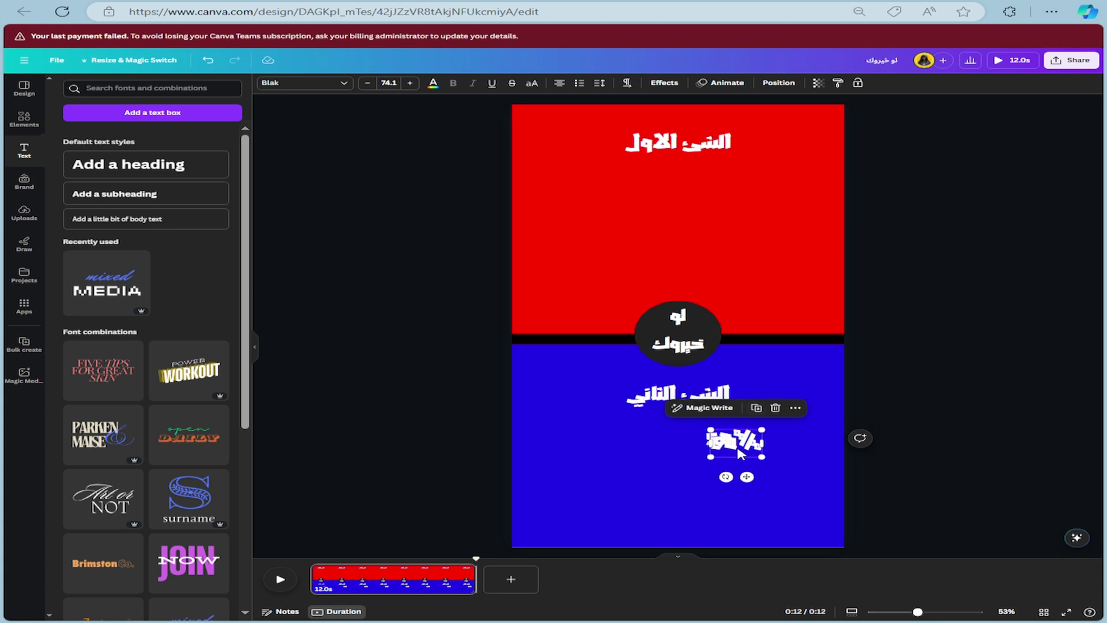
{"action": "left_click_drag", "start_coordinate": [741, 453], "coordinate": [678, 141]}
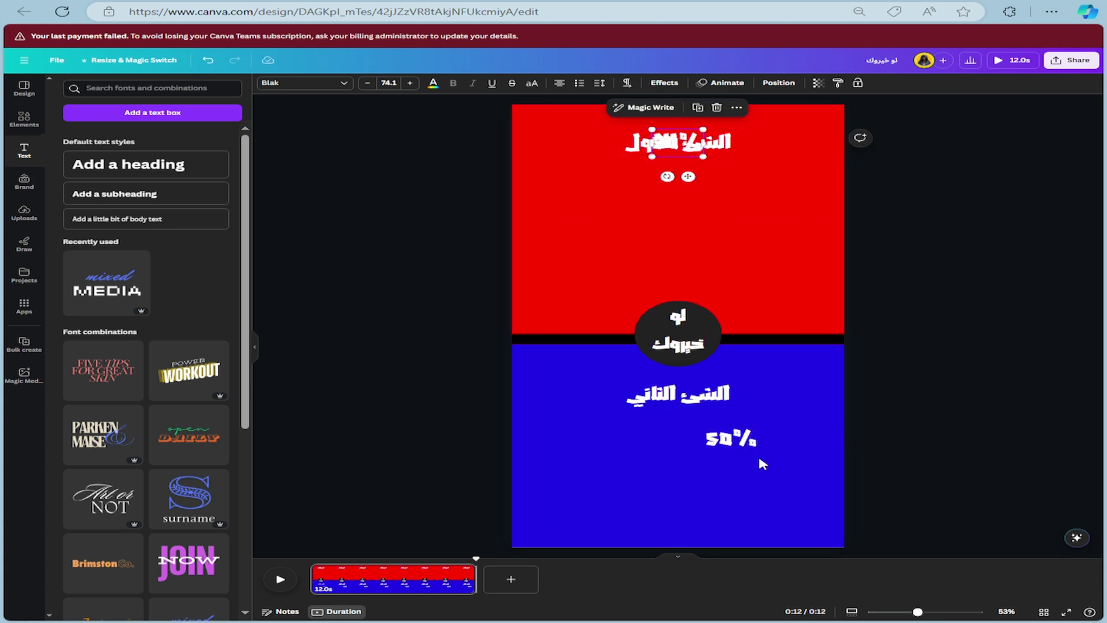
{"action": "double_click", "coordinate": [730, 439]}
{"action": "left_click_drag", "start_coordinate": [730, 439], "coordinate": [689, 401]}
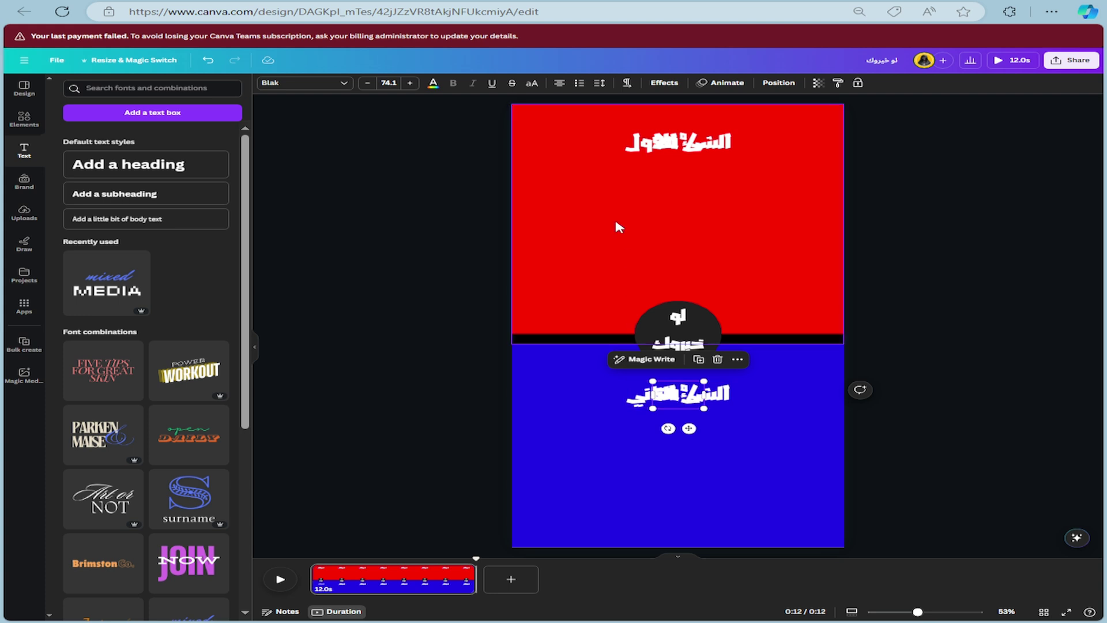
Show the element timing and shorten the "الشئ الاول" and "الشئ الثاني" texts so both end at 8.5 s.
{"action": "left_click", "coordinate": [633, 149]}
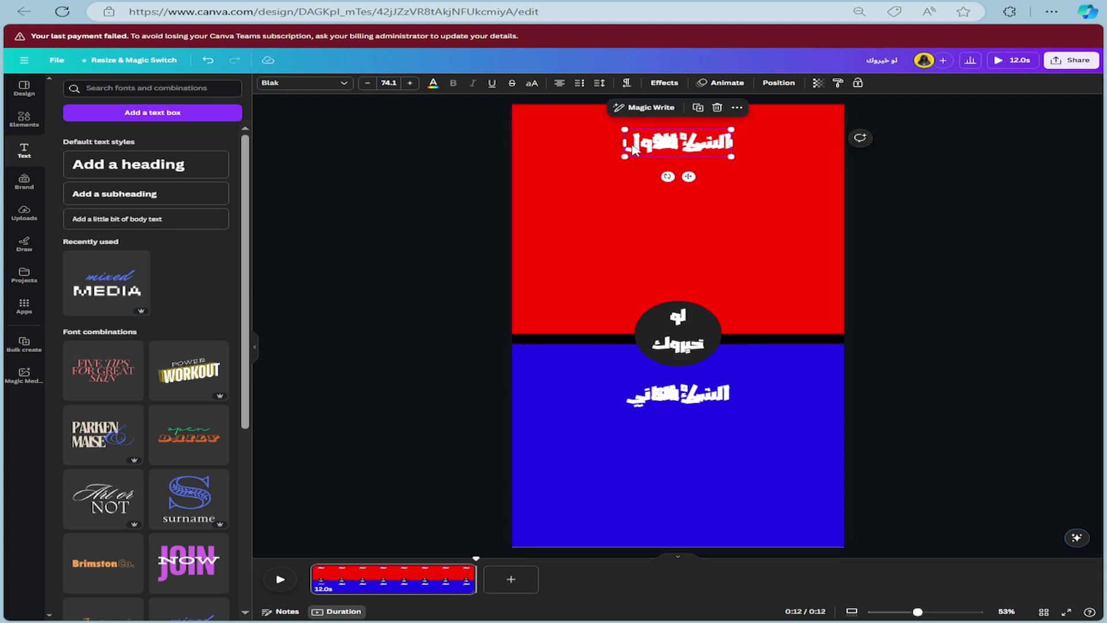
{"action": "right_click", "coordinate": [633, 149]}
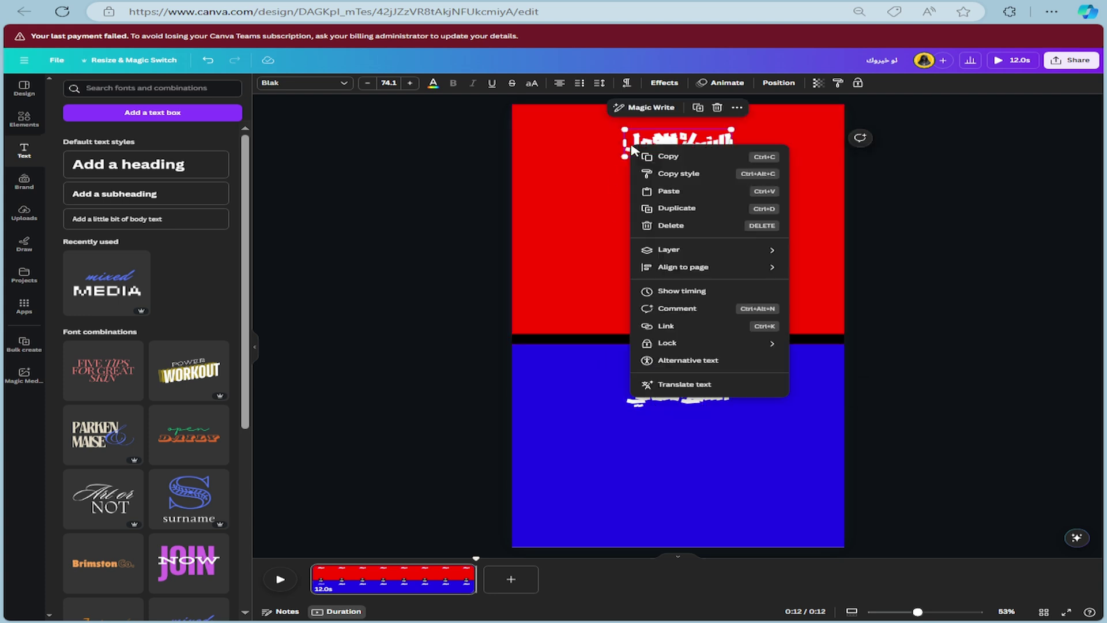
{"action": "left_click", "coordinate": [694, 294]}
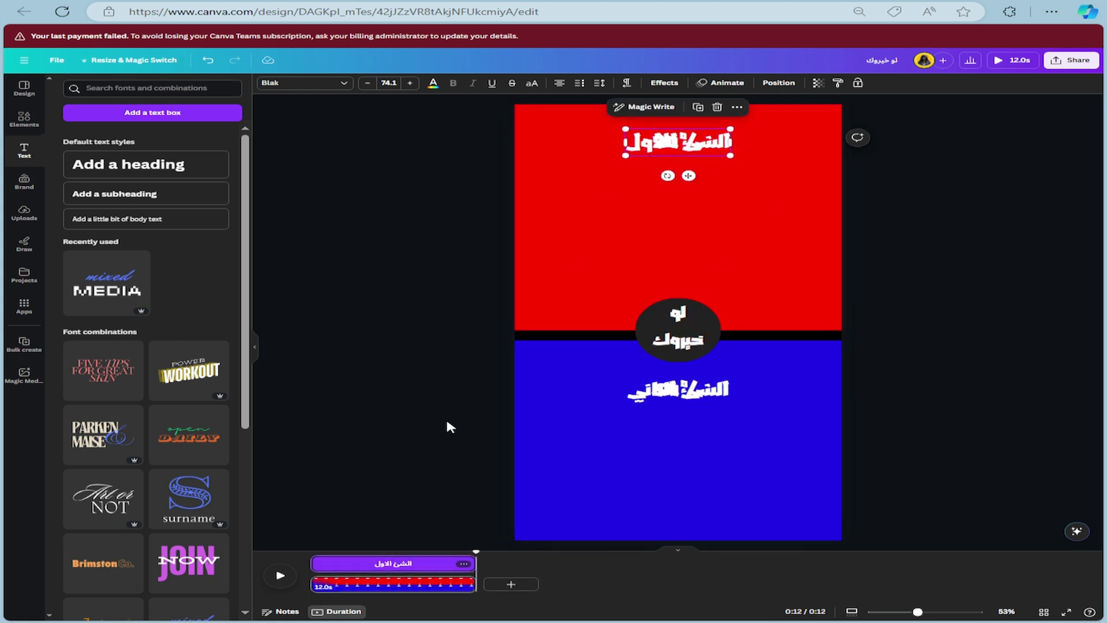
{"action": "left_click_drag", "start_coordinate": [473, 563], "coordinate": [433, 558]}
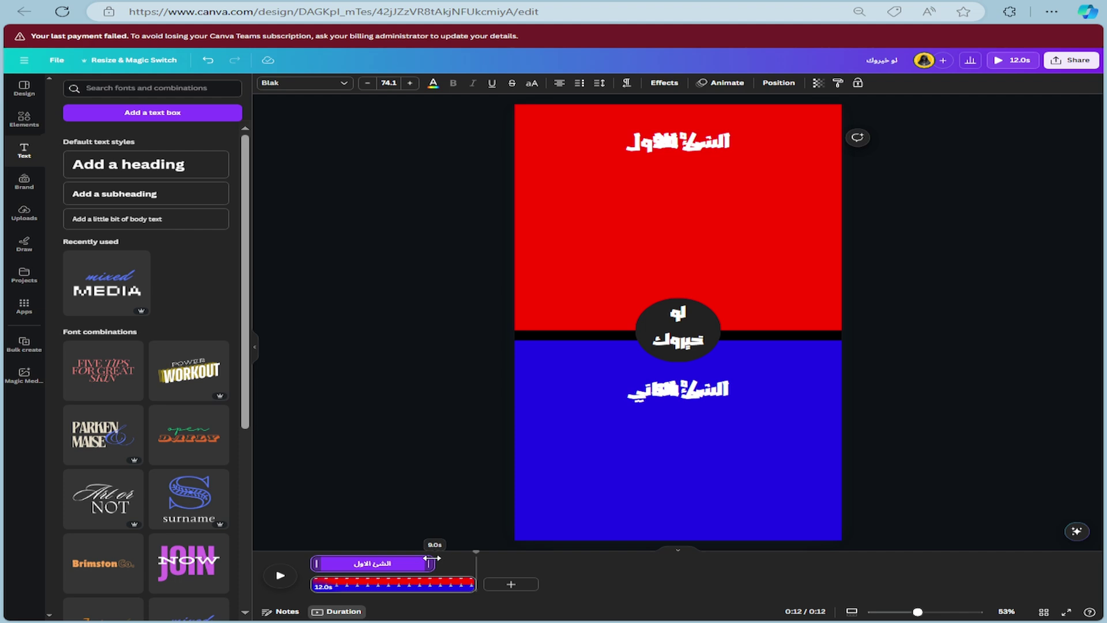
{"action": "left_click_drag", "start_coordinate": [430, 558], "coordinate": [424, 558]}
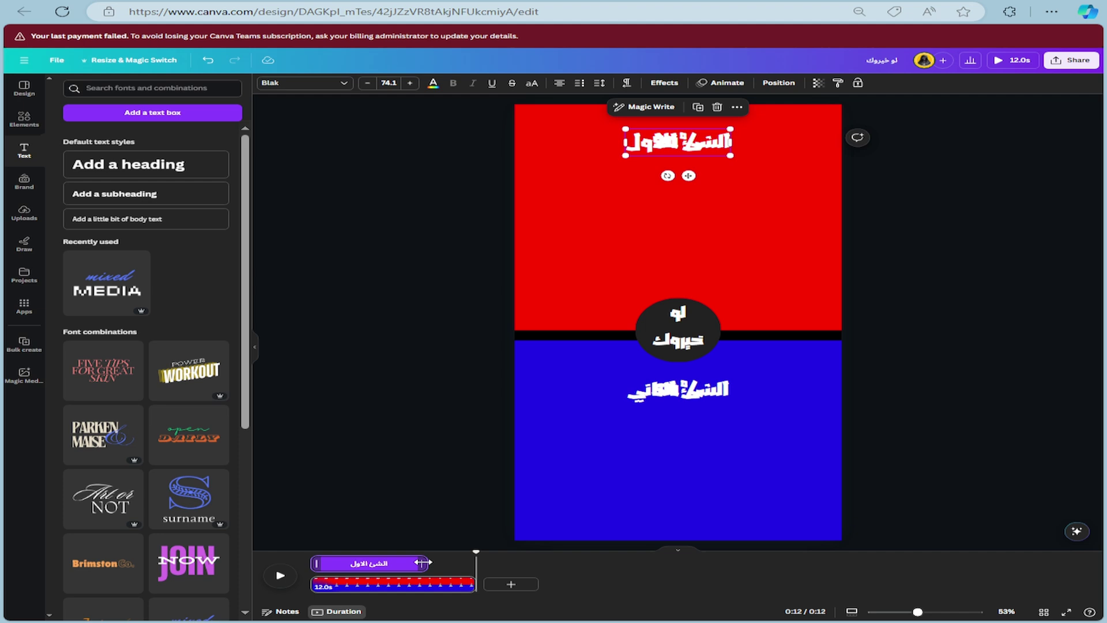
{"action": "left_click", "coordinate": [631, 397]}
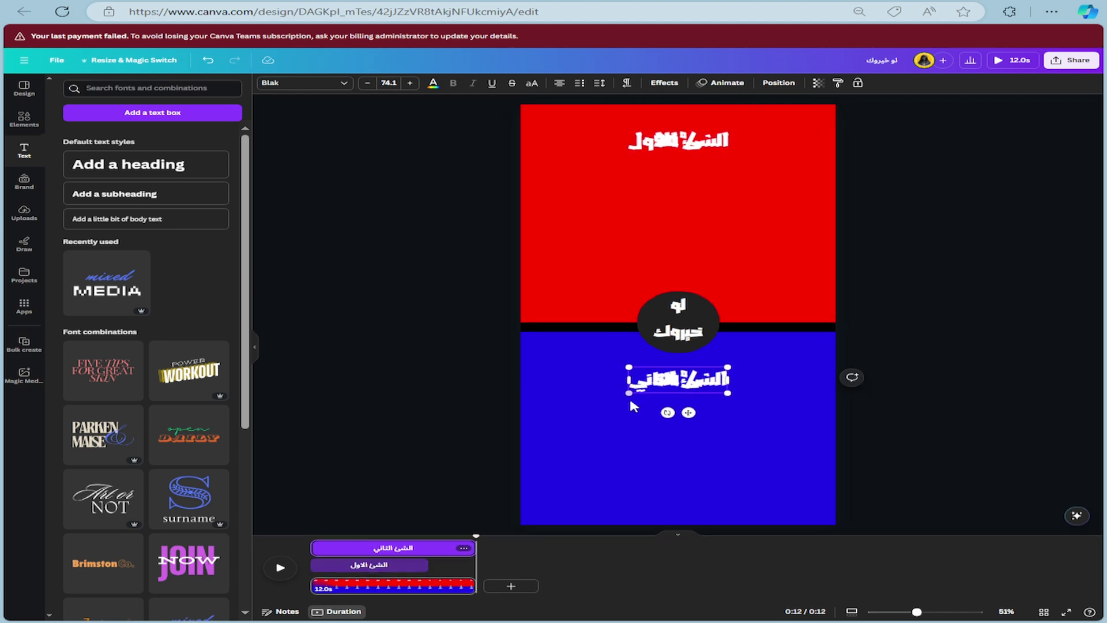
{"action": "left_click_drag", "start_coordinate": [465, 548], "coordinate": [428, 548]}
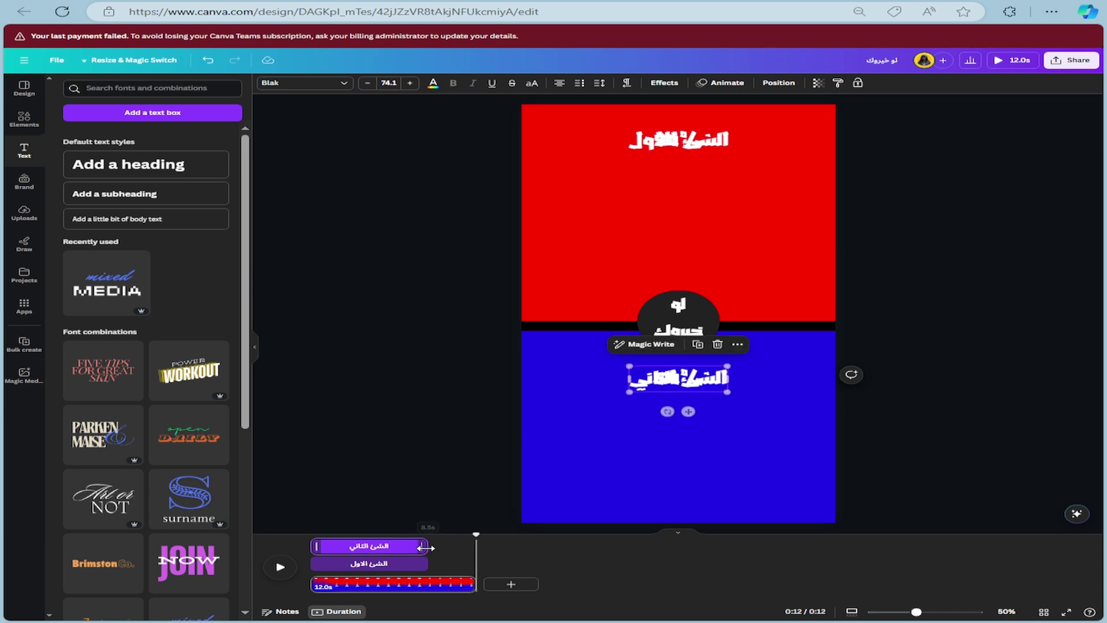
Trim the start of both 50% texts on the timeline so they begin where the option texts end.
{"action": "left_click", "coordinate": [675, 146]}
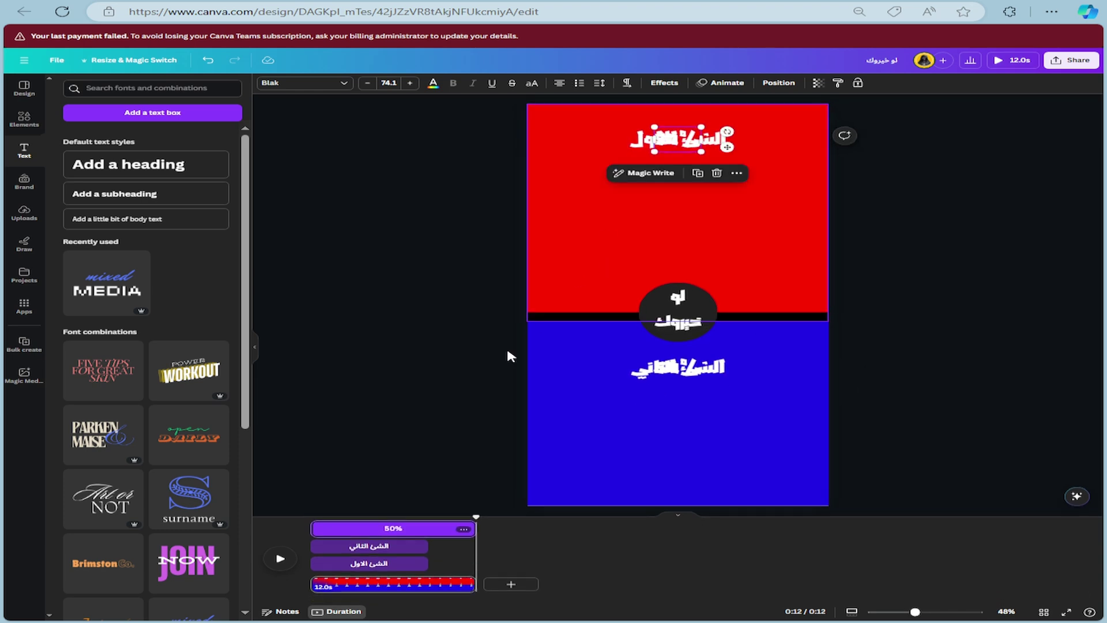
{"action": "left_click_drag", "start_coordinate": [311, 535], "coordinate": [425, 514]}
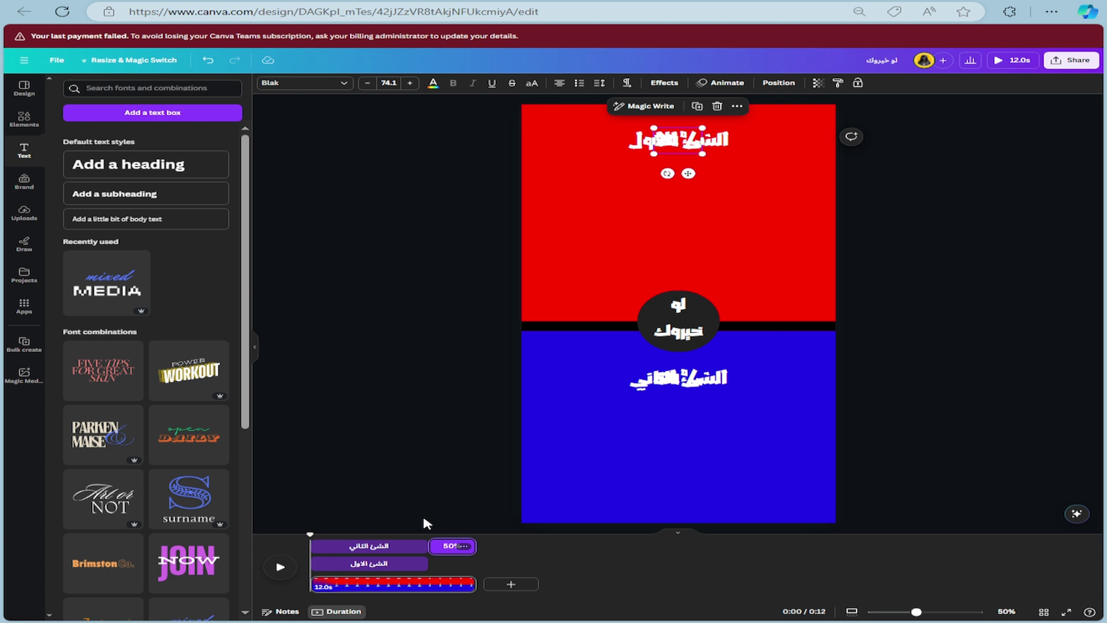
{"action": "left_click", "coordinate": [665, 378]}
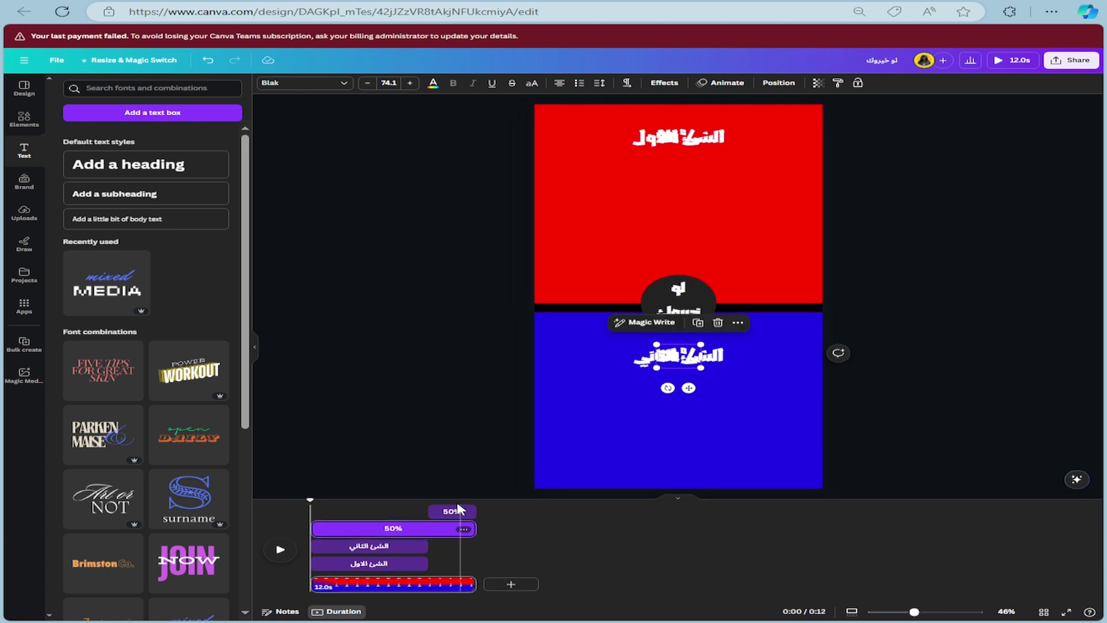
{"action": "left_click_drag", "start_coordinate": [314, 528], "coordinate": [429, 511]}
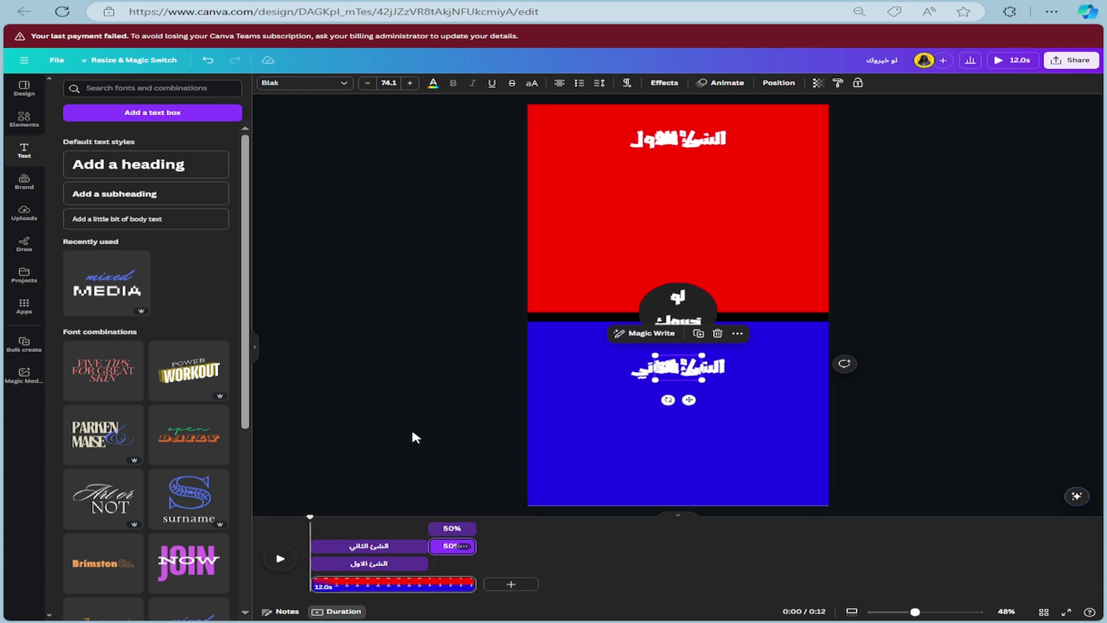
Apply the Rise text animation to the "الشئ الاول" text in the red area.
{"action": "left_click", "coordinate": [641, 144]}
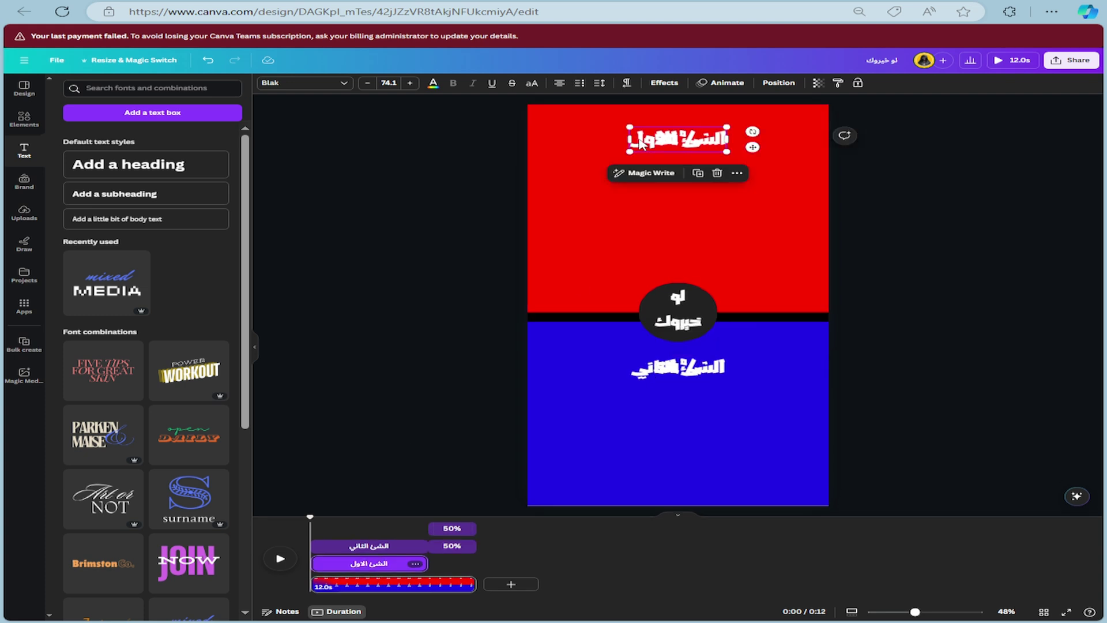
{"action": "left_click", "coordinate": [720, 83]}
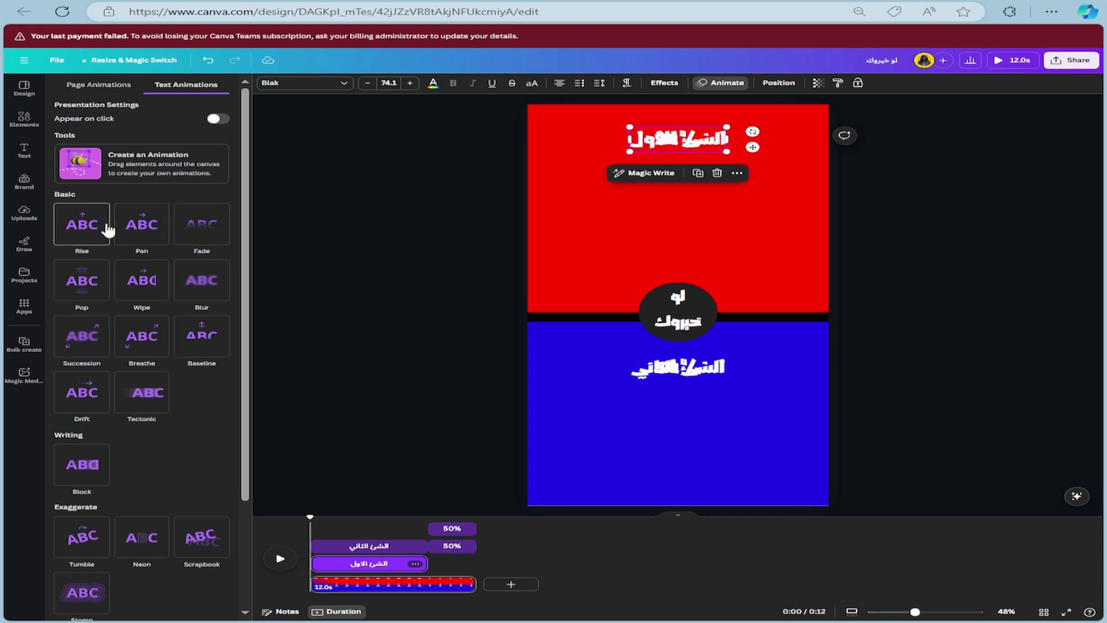
{"action": "left_click", "coordinate": [75, 224]}
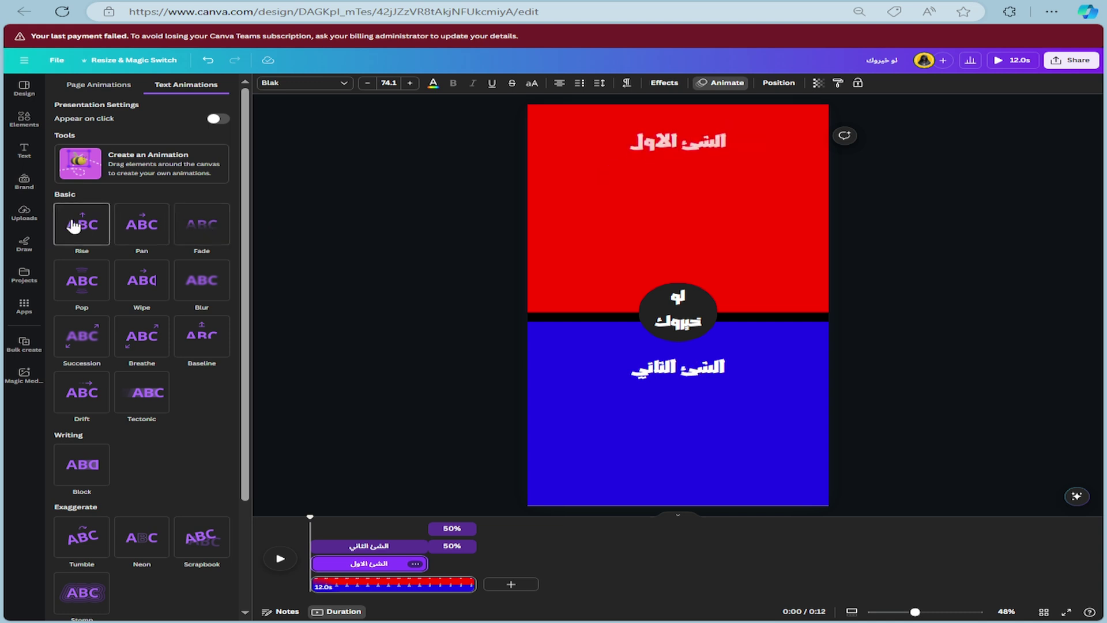
{"action": "left_click", "coordinate": [84, 229]}
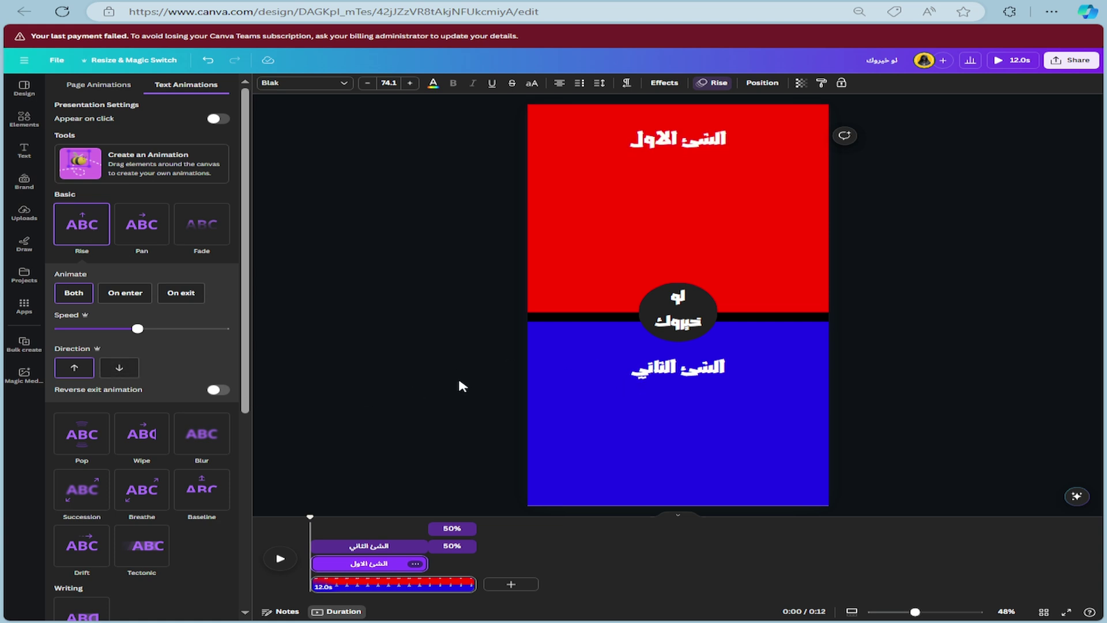
Apply the Rise text animation to the "الشئ الثاني" text in the blue area.
{"action": "left_click", "coordinate": [661, 382]}
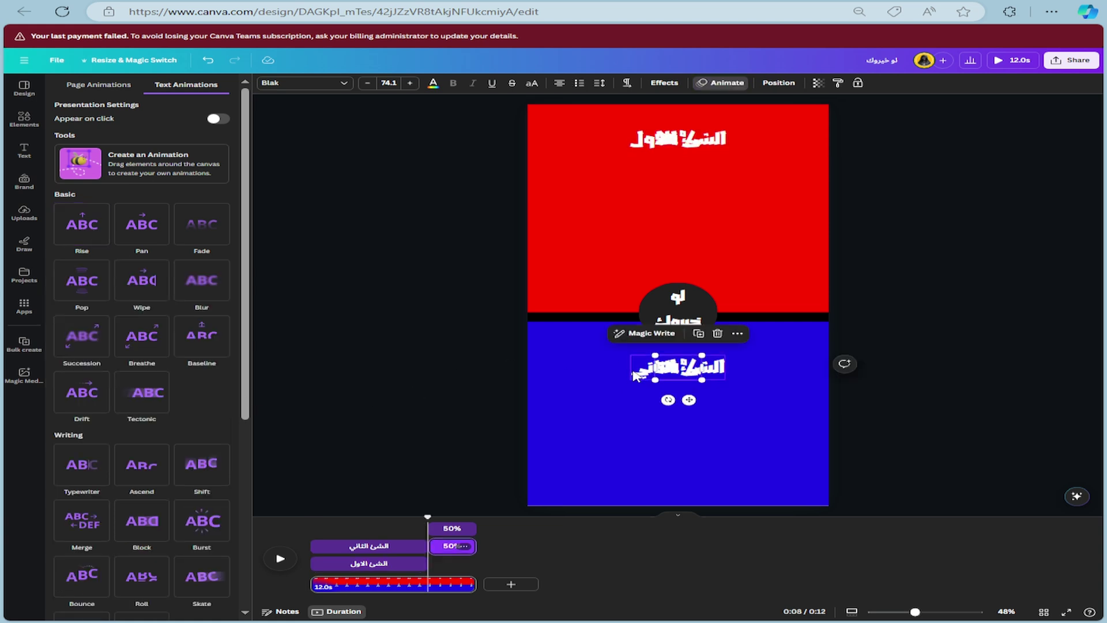
{"action": "left_click", "coordinate": [126, 235]}
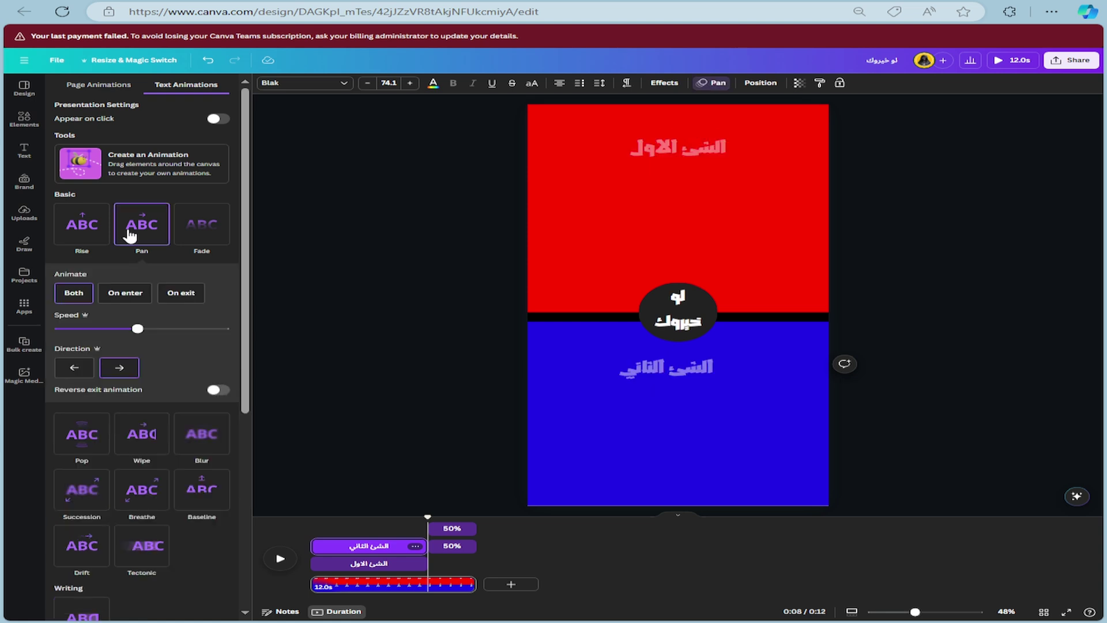
{"action": "left_click", "coordinate": [87, 229]}
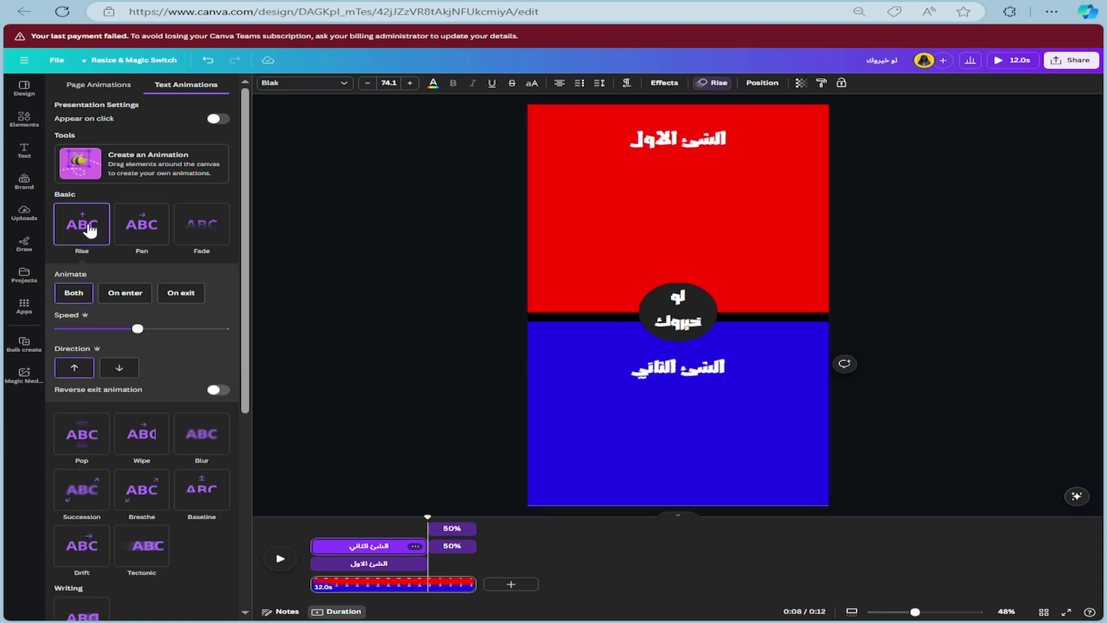
Apply the Rise text animation, playing on enter, to the 50% texts in the red and blue areas.
{"action": "left_click", "coordinate": [454, 533]}
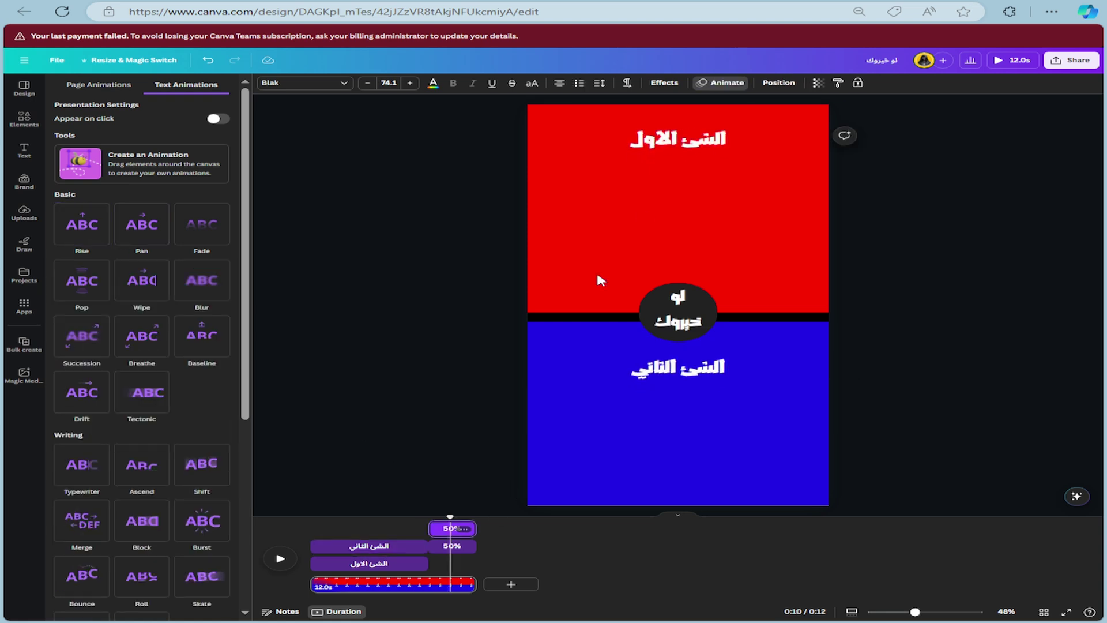
{"action": "left_click", "coordinate": [614, 271]}
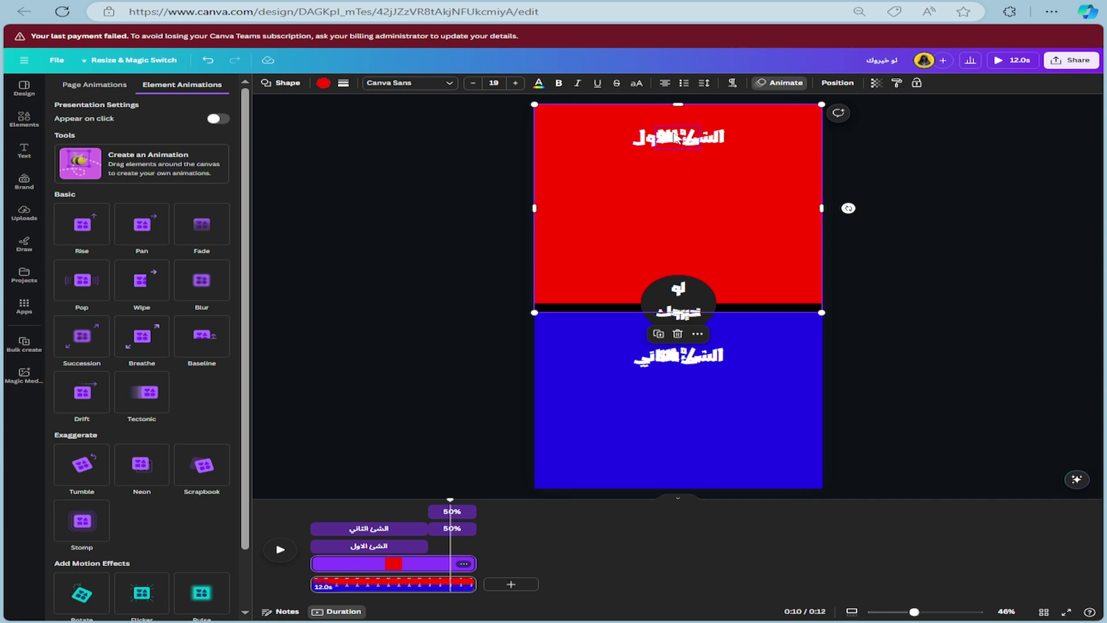
{"action": "left_click", "coordinate": [675, 137]}
{"action": "left_click", "coordinate": [82, 224]}
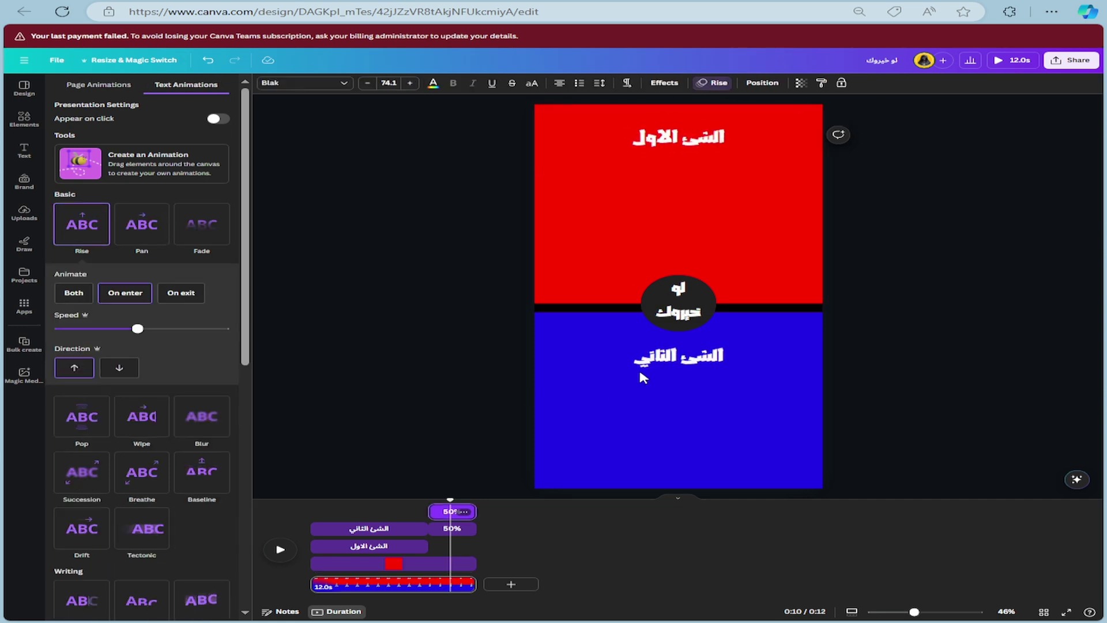
{"action": "left_click", "coordinate": [669, 364]}
{"action": "left_click", "coordinate": [95, 228]}
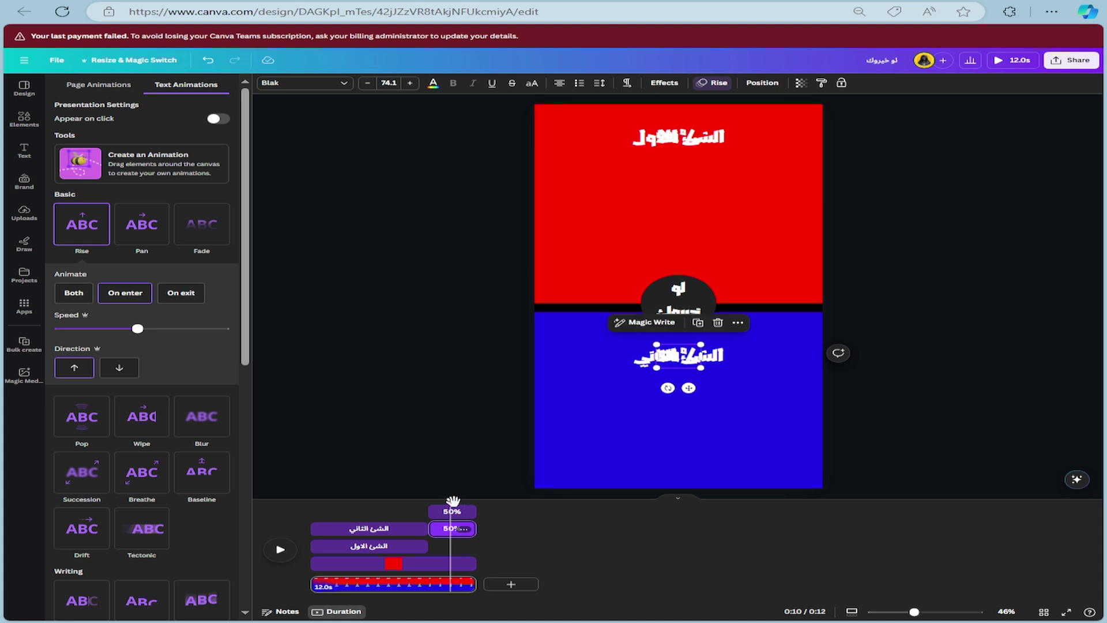
Play the video from the start to check the text timing and animations, and pause it near the end.
{"action": "left_click_drag", "start_coordinate": [451, 499], "coordinate": [297, 500]}
{"action": "left_click", "coordinate": [279, 550]}
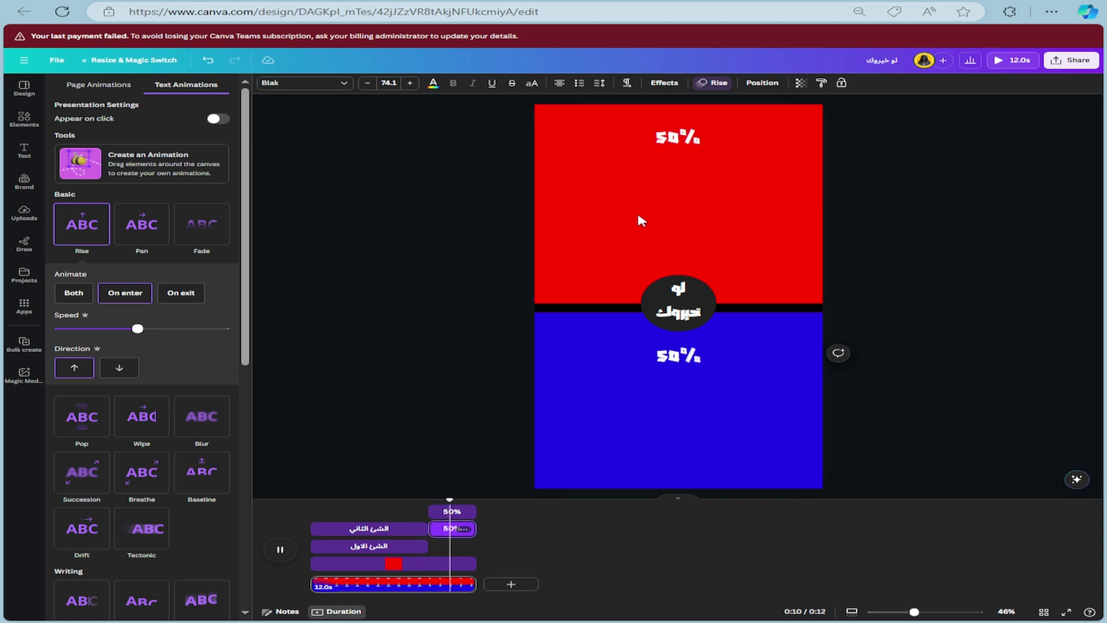
{"action": "left_click", "coordinate": [280, 550]}
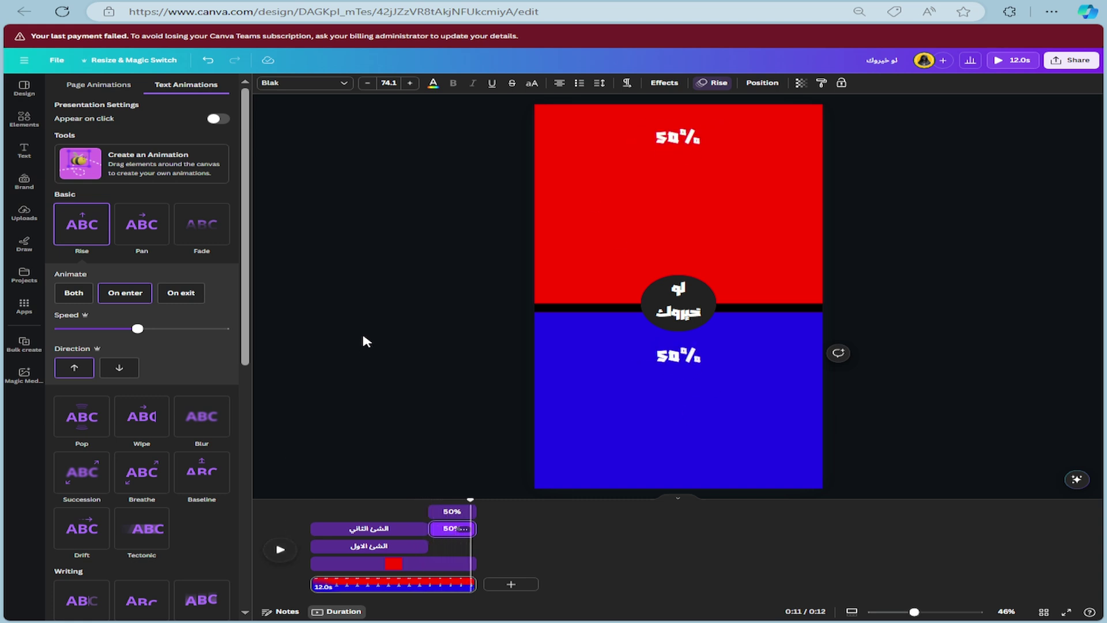
Switch to ChatGPT and to Gemini and examine the 50-question comparison prompt and the generated tables with percentages.
{"action": "key", "text": "ctrl+Tab"}
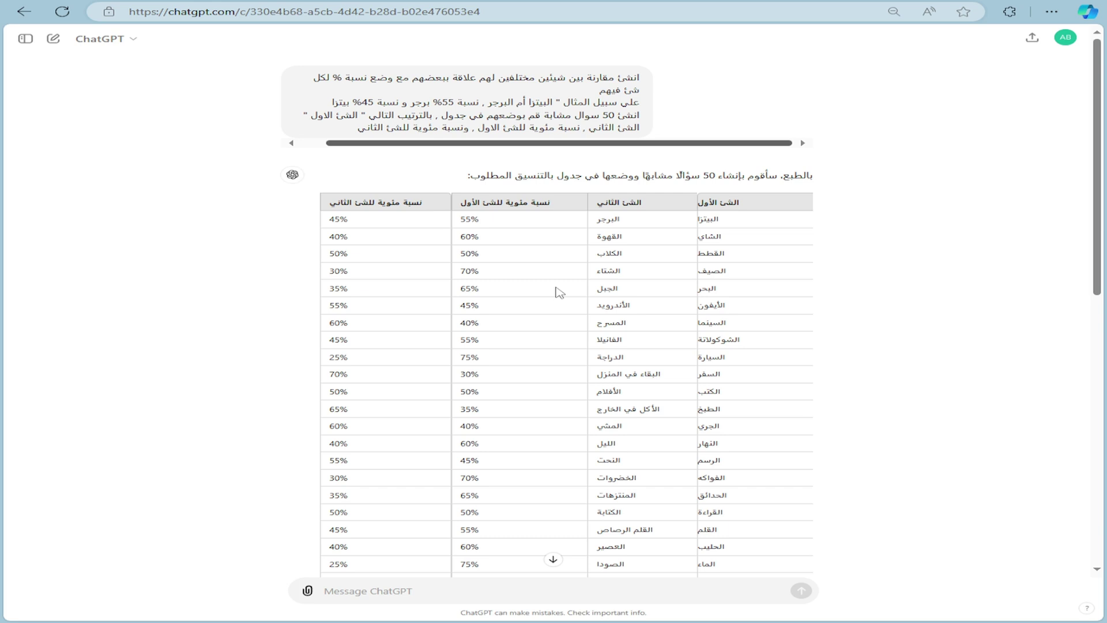
{"action": "scroll", "coordinate": [555, 288], "scroll_direction": "down", "scroll_amount": 1}
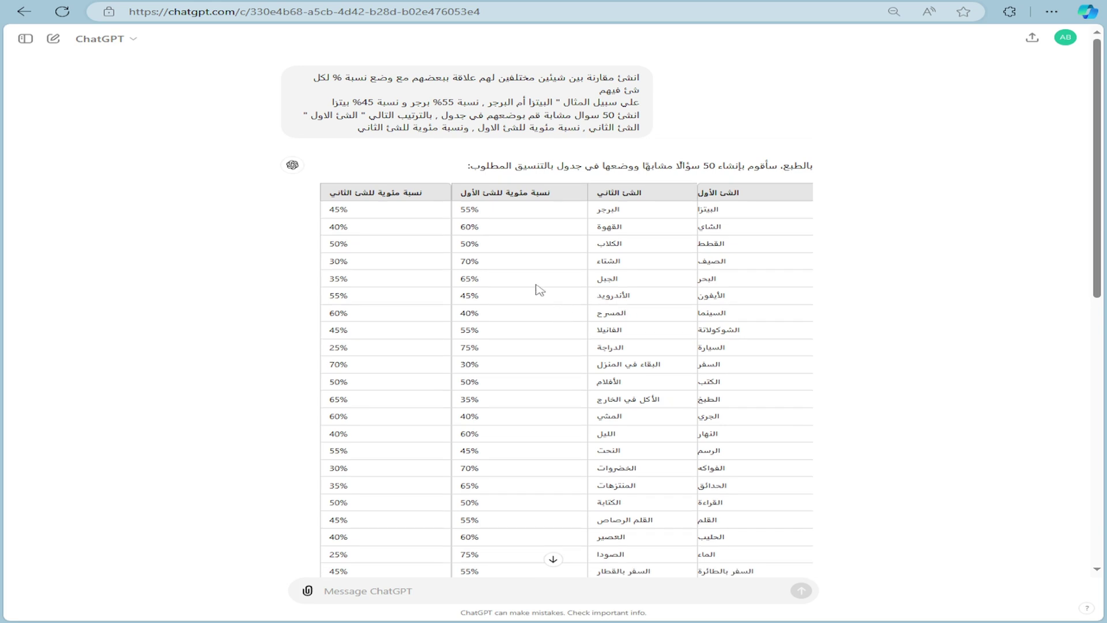
{"action": "scroll", "coordinate": [615, 310], "scroll_direction": "down", "scroll_amount": 3}
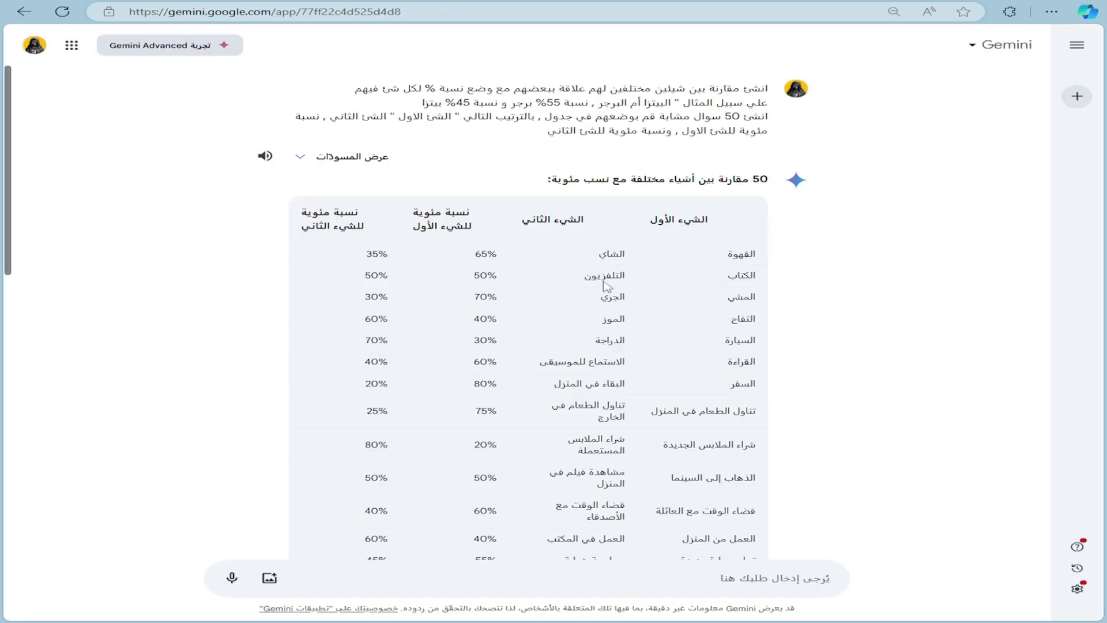
{"action": "scroll", "coordinate": [605, 277], "scroll_direction": "down", "scroll_amount": 5}
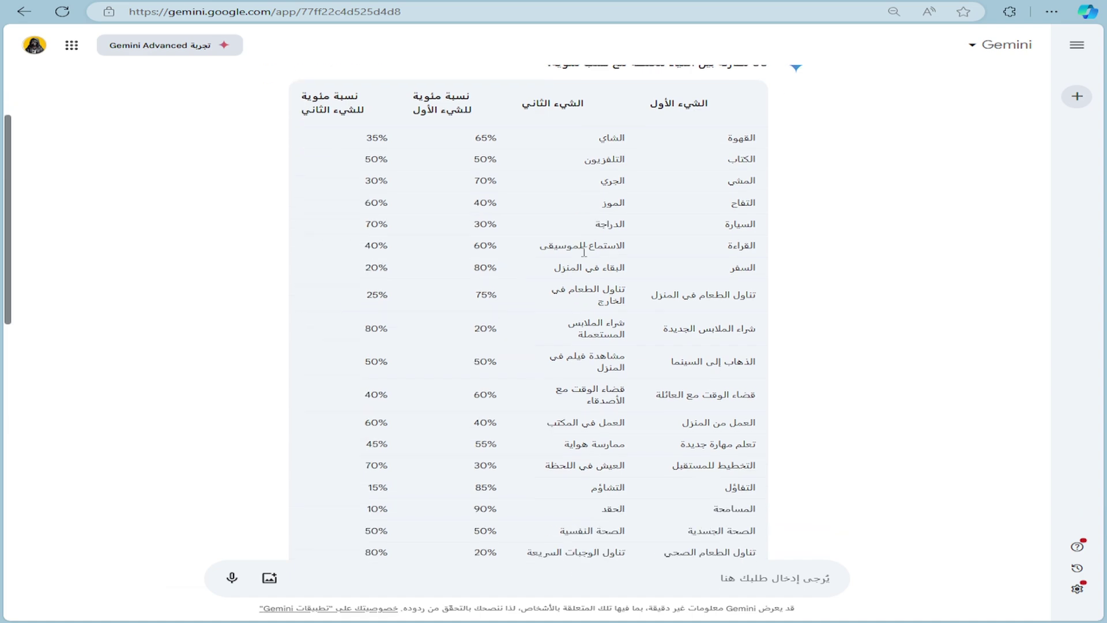
{"action": "scroll", "coordinate": [605, 244], "scroll_direction": "down", "scroll_amount": 8}
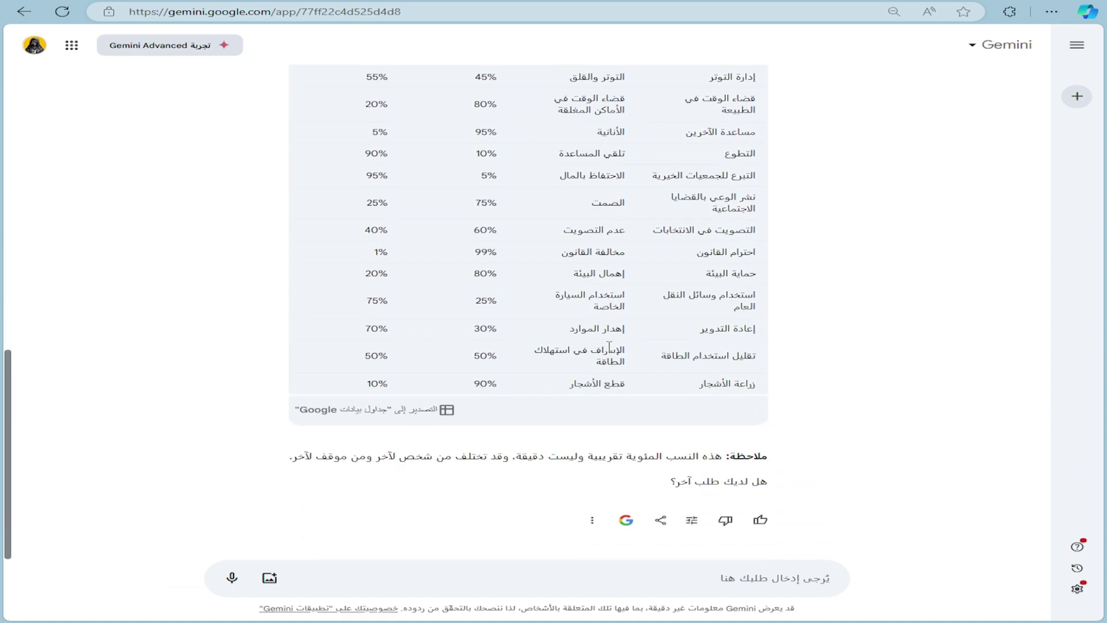
{"action": "scroll", "coordinate": [604, 363], "scroll_direction": "up", "scroll_amount": 6}
{"action": "scroll", "coordinate": [603, 363], "scroll_direction": "up", "scroll_amount": 8}
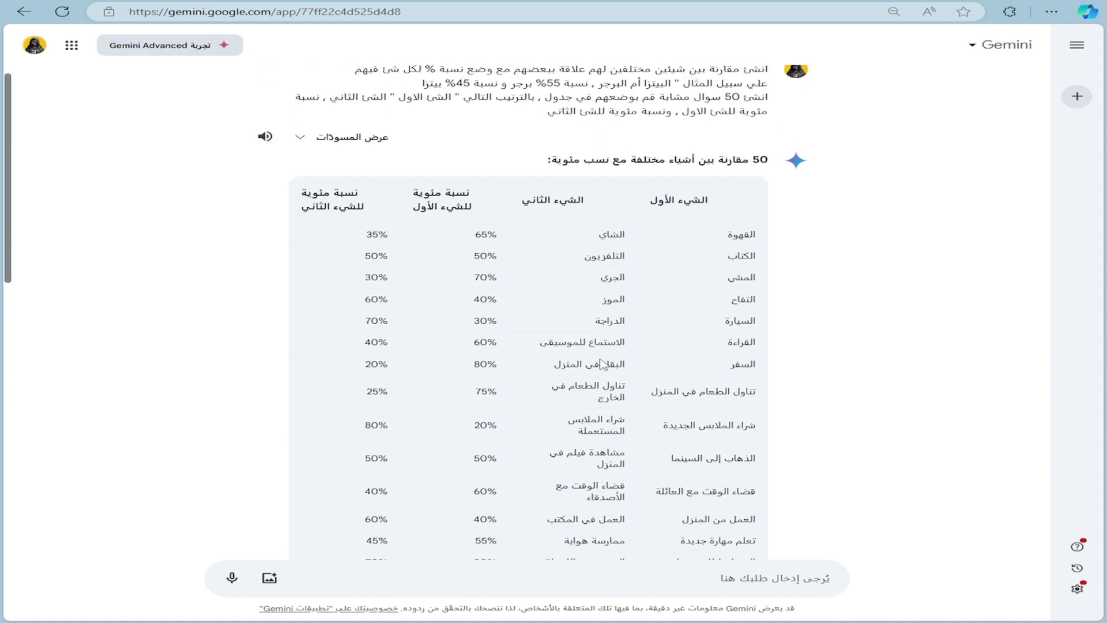
{"action": "scroll", "coordinate": [611, 361], "scroll_direction": "up", "scroll_amount": 1}
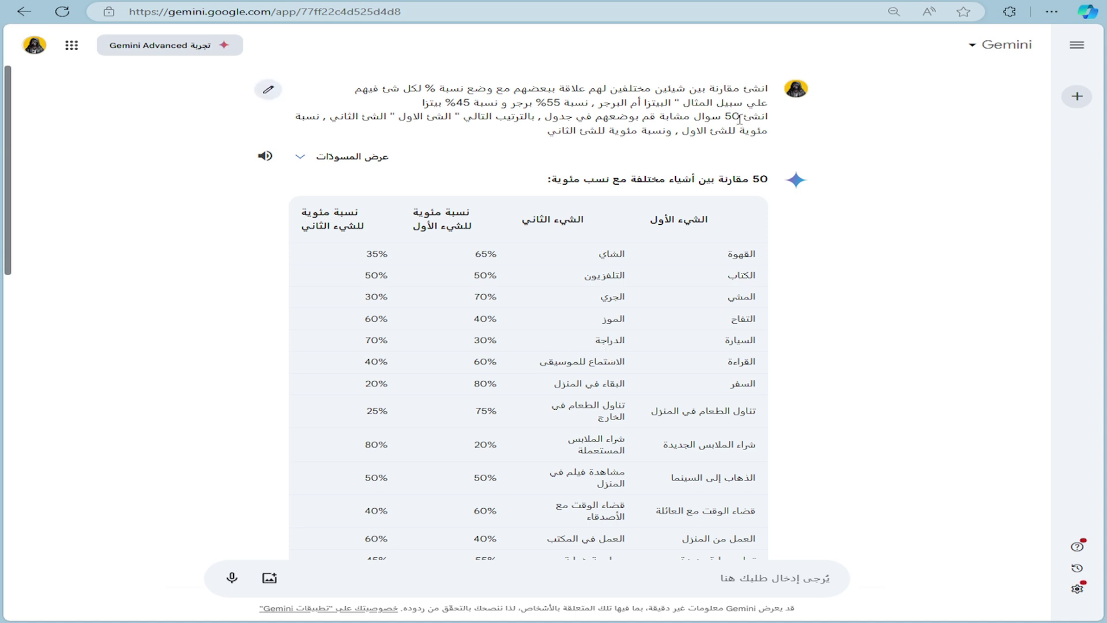
{"action": "left_click_drag", "start_coordinate": [740, 120], "coordinate": [699, 119]}
{"action": "left_click", "coordinate": [716, 122]}
{"action": "double_click", "coordinate": [733, 116]}
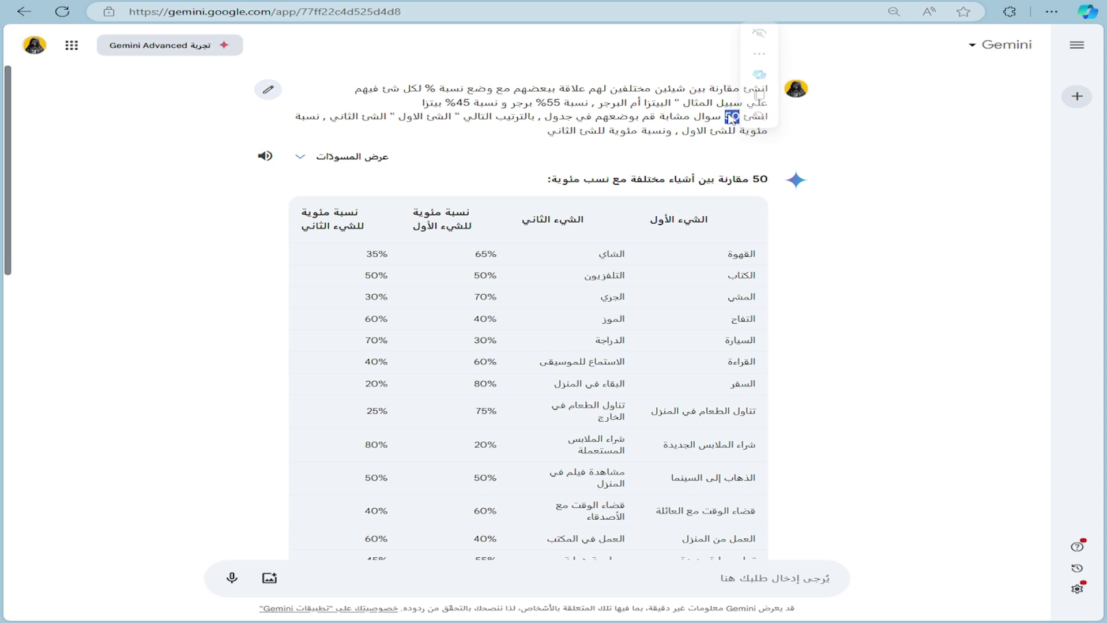
{"action": "scroll", "coordinate": [847, 286], "scroll_direction": "down", "scroll_amount": 2}
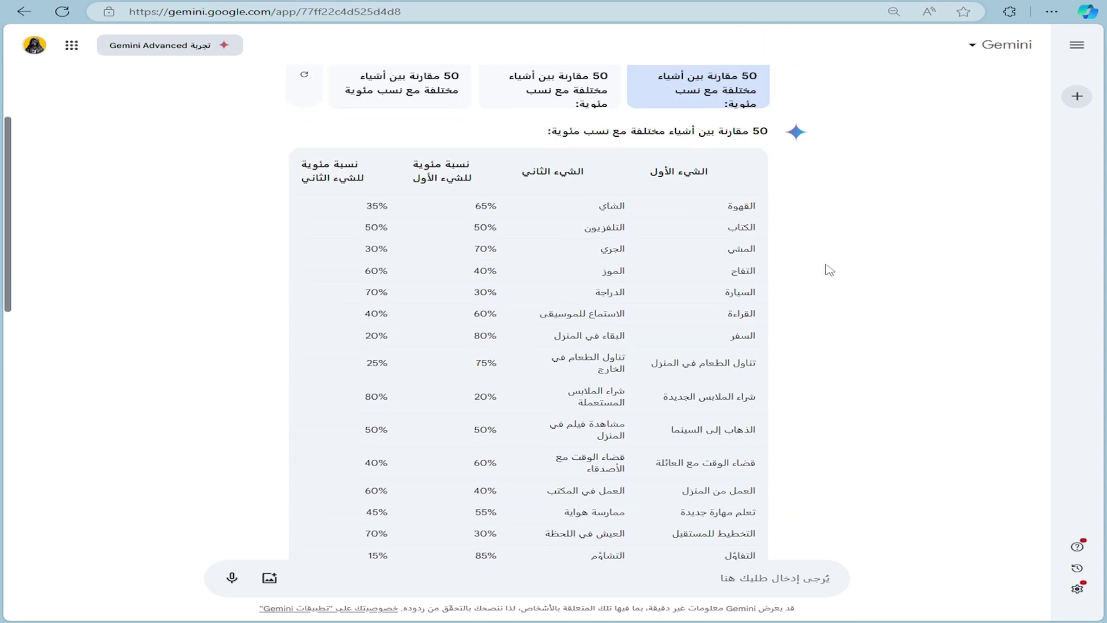
Select and copy the generated comparison table in Gemini, including its header row.
{"action": "left_click_drag", "start_coordinate": [724, 168], "coordinate": [355, 373]}
{"action": "left_click", "coordinate": [384, 324]}
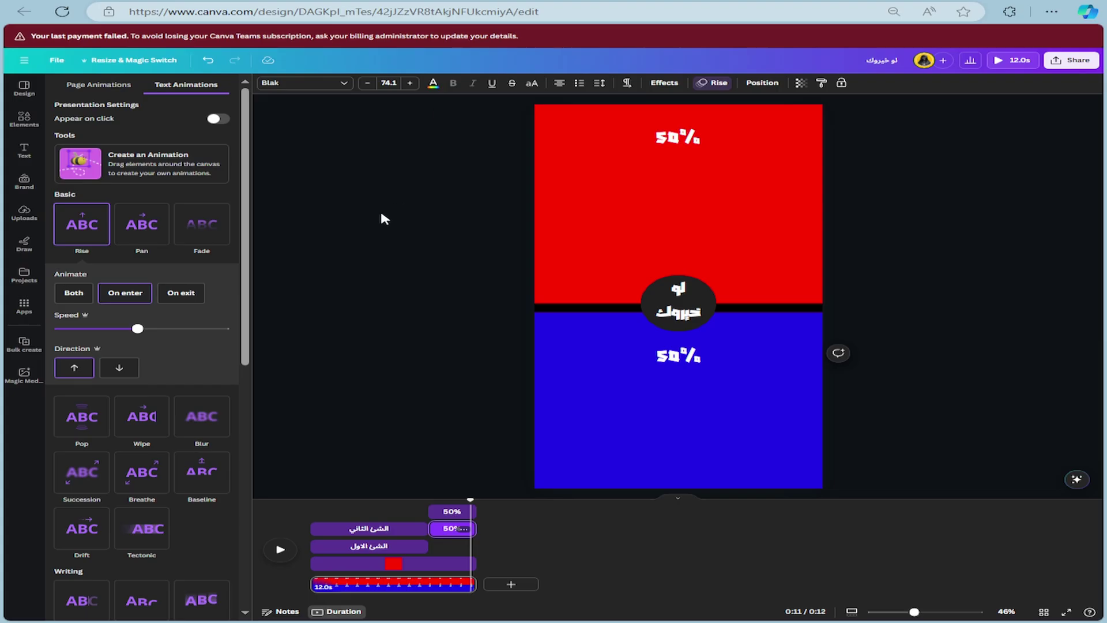
Switch back to the Canva design, start Bulk create with manual data entry and clear the sample table.
{"action": "left_click", "coordinate": [23, 307]}
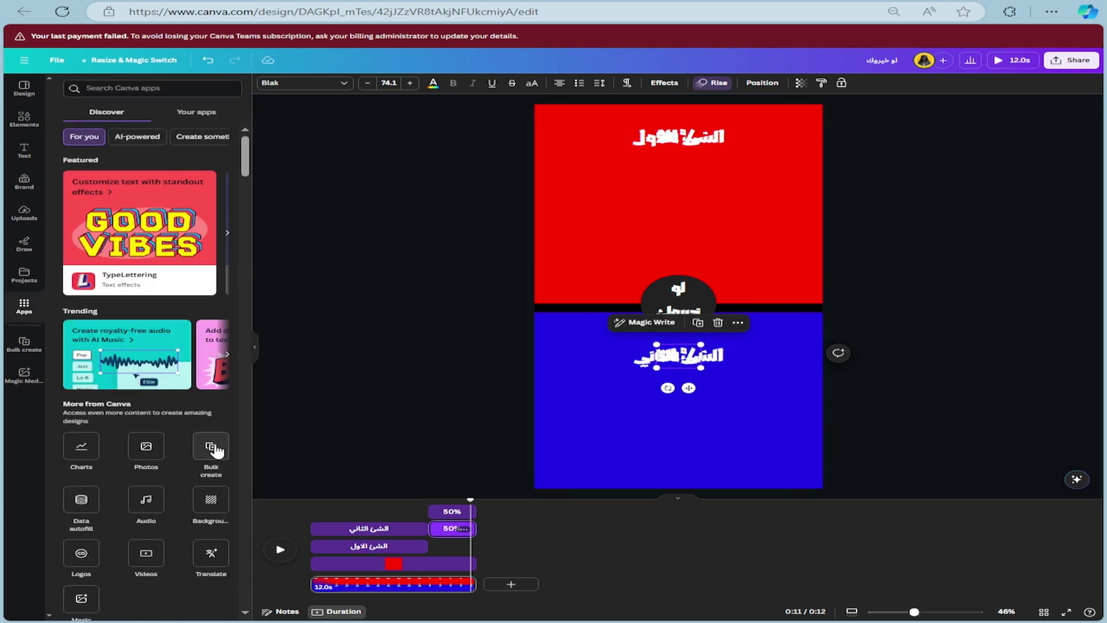
{"action": "left_click", "coordinate": [213, 452]}
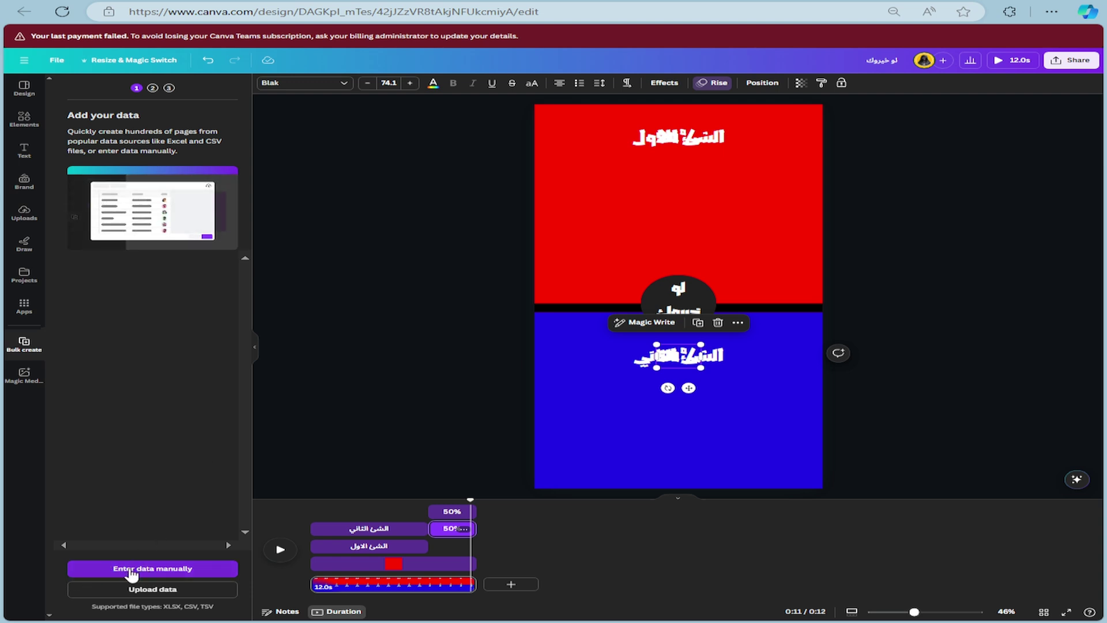
{"action": "left_click", "coordinate": [131, 572]}
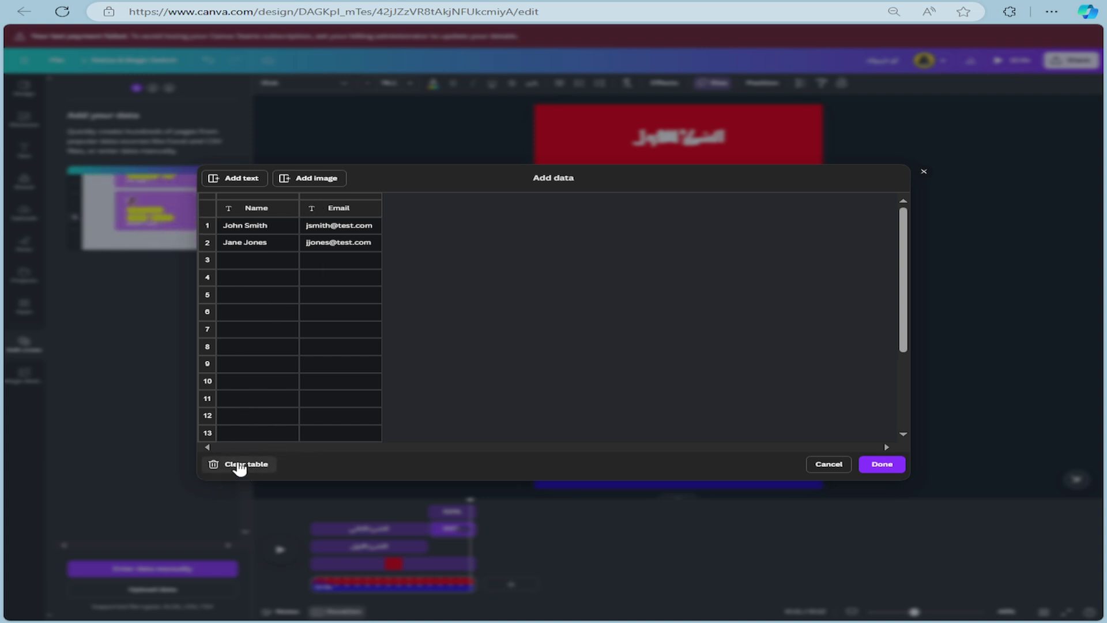
{"action": "left_click", "coordinate": [240, 465]}
Paste the copied comparison table starting at the first header cell, check its rows and accept the data.
{"action": "left_click", "coordinate": [245, 211]}
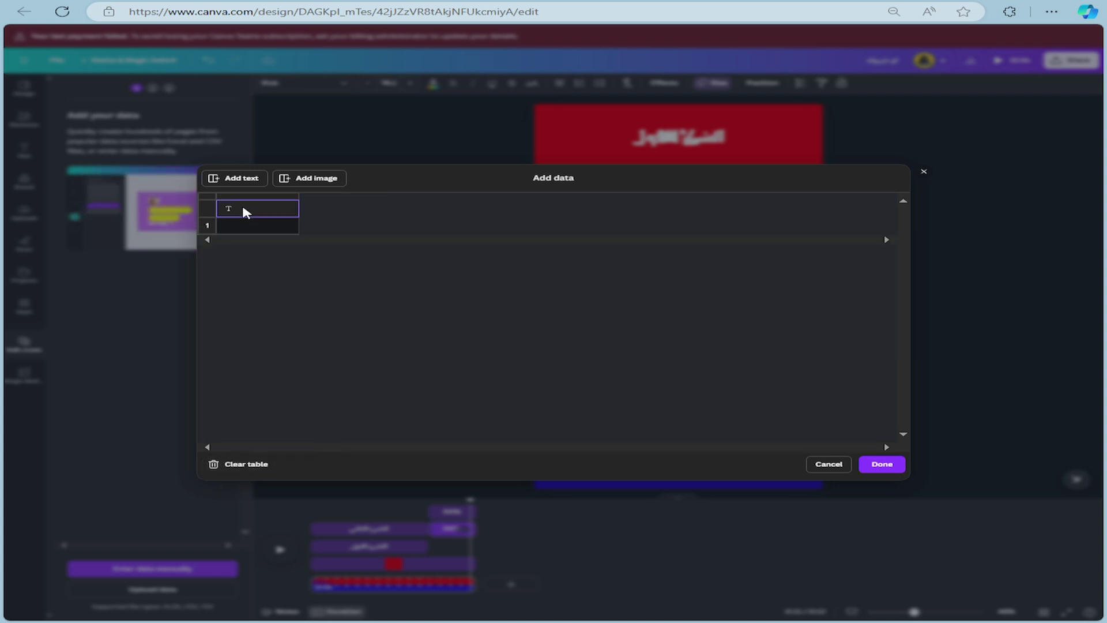
{"action": "right_click", "coordinate": [243, 211]}
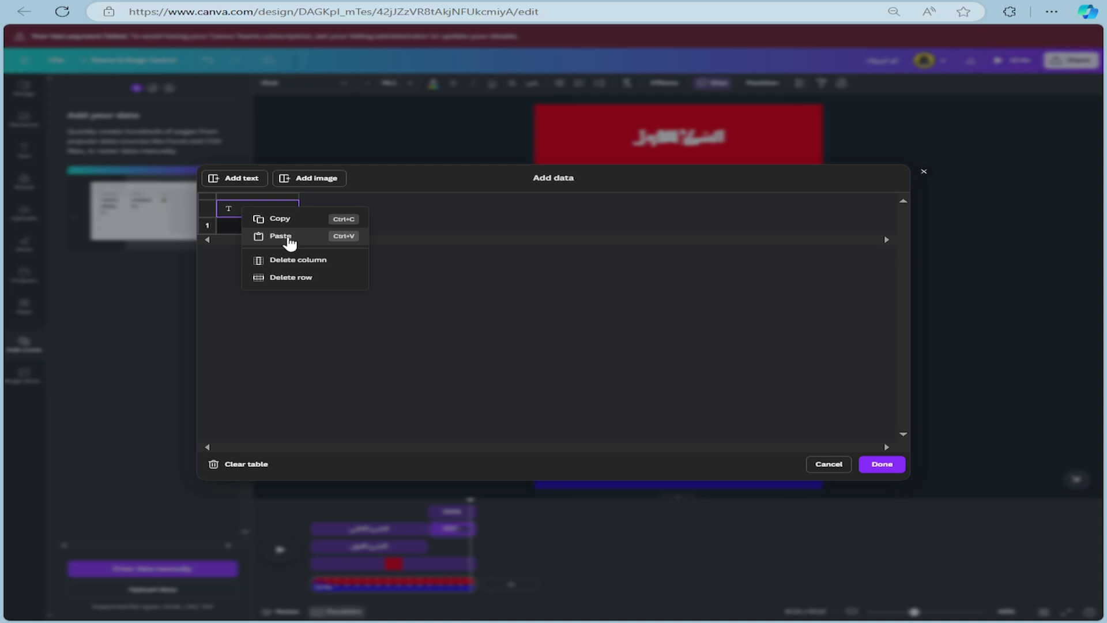
{"action": "left_click", "coordinate": [281, 237]}
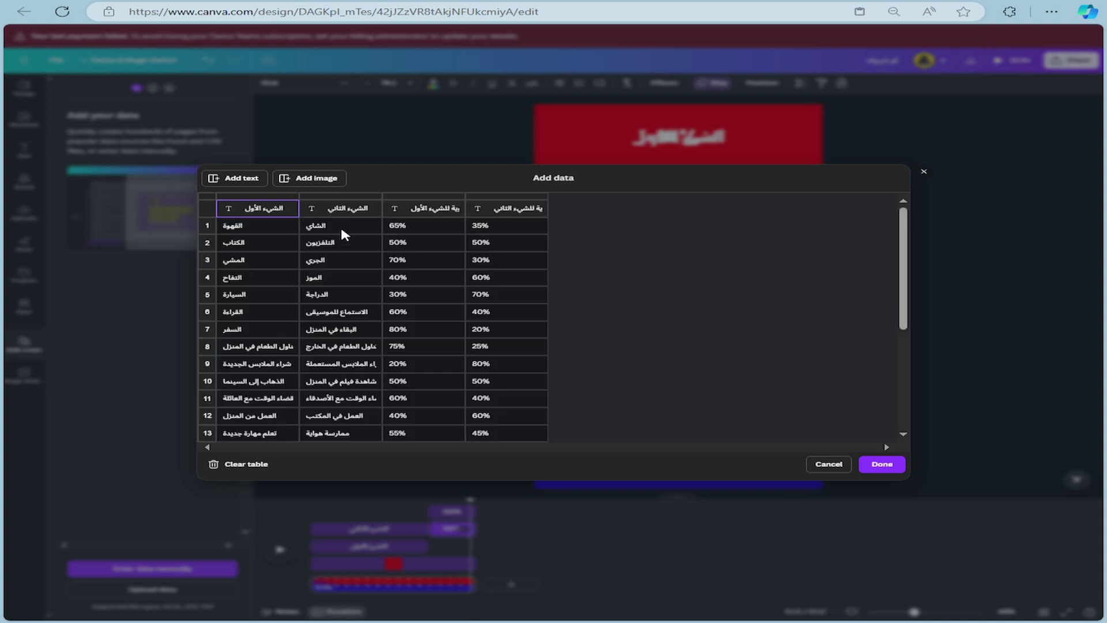
{"action": "scroll", "coordinate": [337, 325], "scroll_direction": "down", "scroll_amount": 3}
{"action": "scroll", "coordinate": [337, 325], "scroll_direction": "down", "scroll_amount": 2}
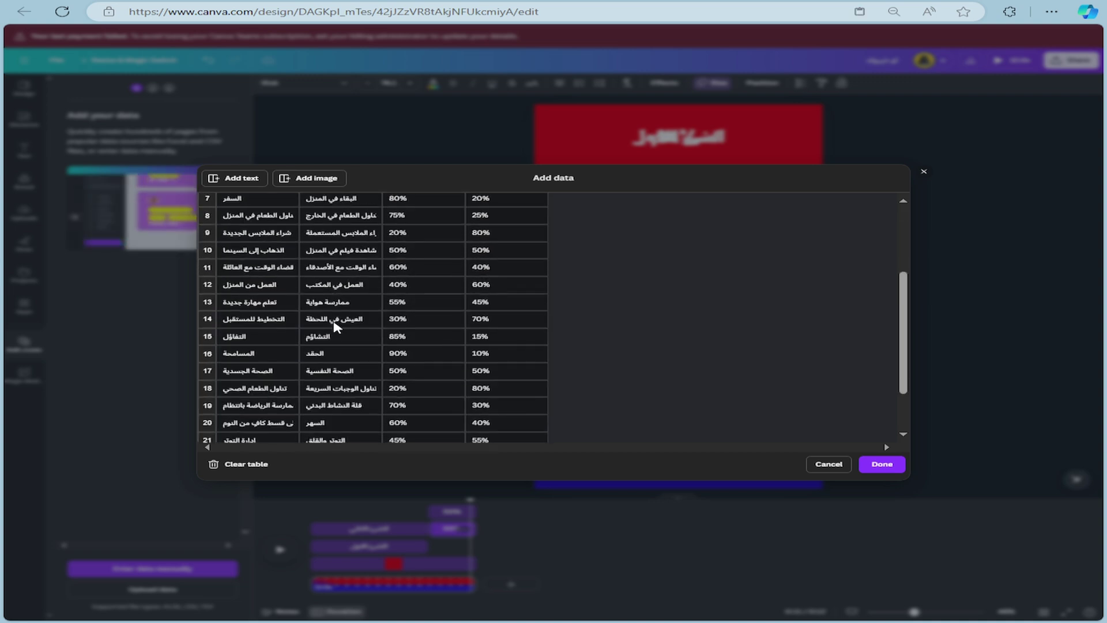
{"action": "left_click", "coordinate": [879, 465]}
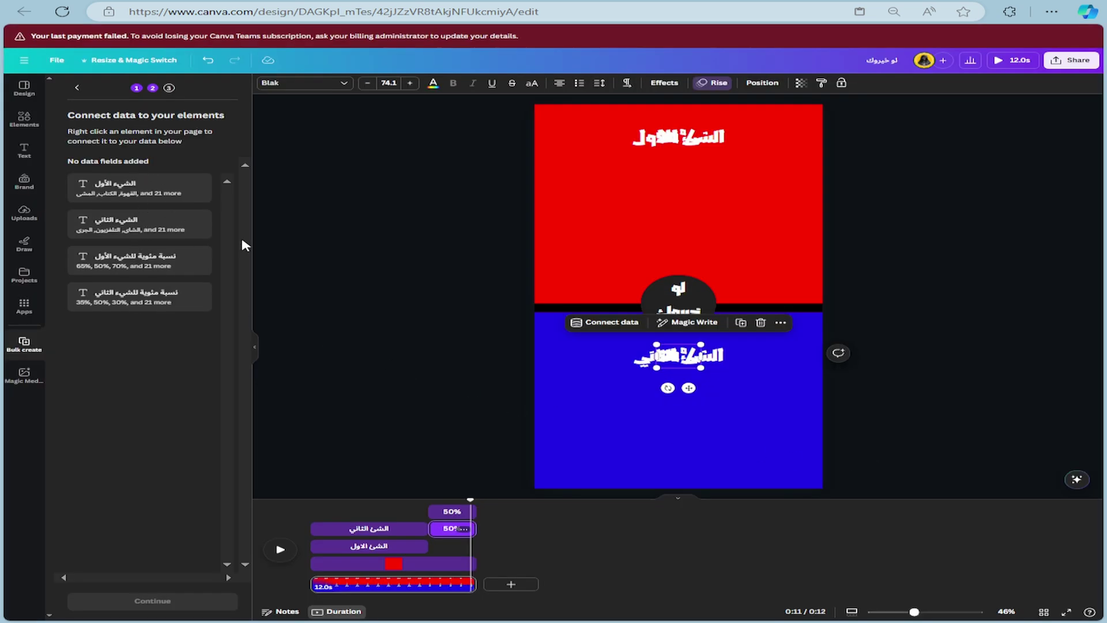
Connect the "الشئ الاول" text in the red area to the "الشيء الأول" data field.
{"action": "left_click", "coordinate": [582, 229]}
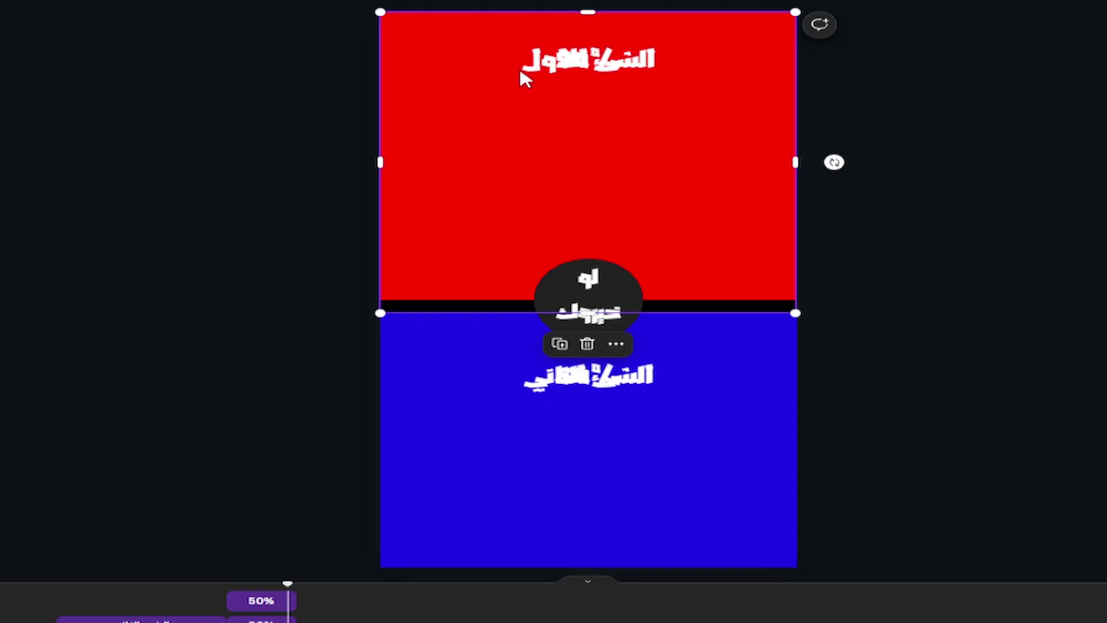
{"action": "left_click", "coordinate": [533, 67]}
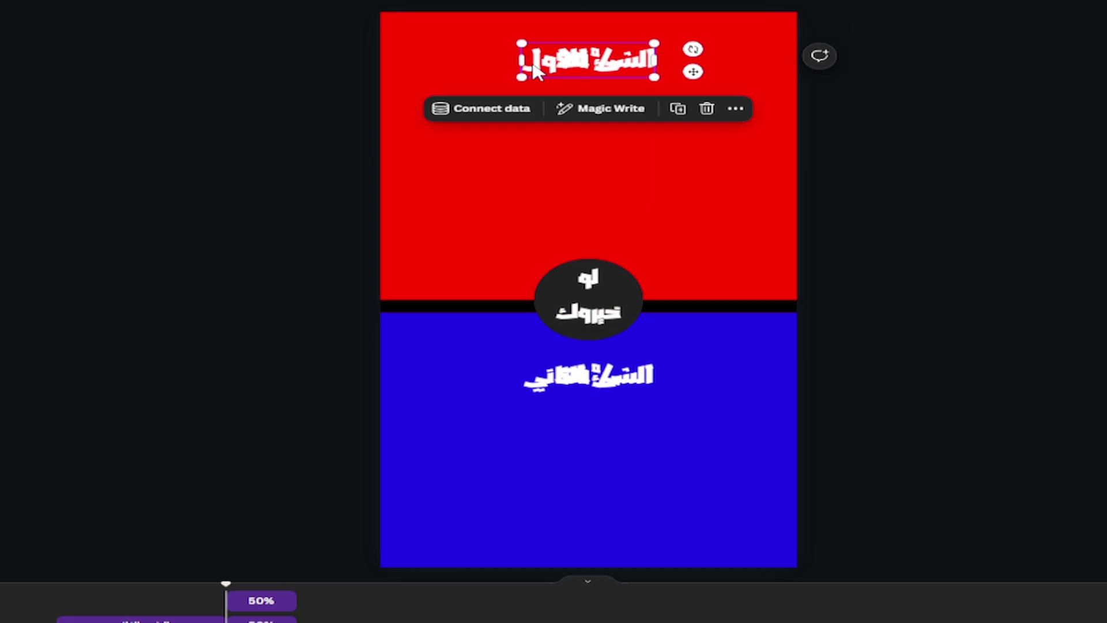
{"action": "left_click", "coordinate": [486, 119]}
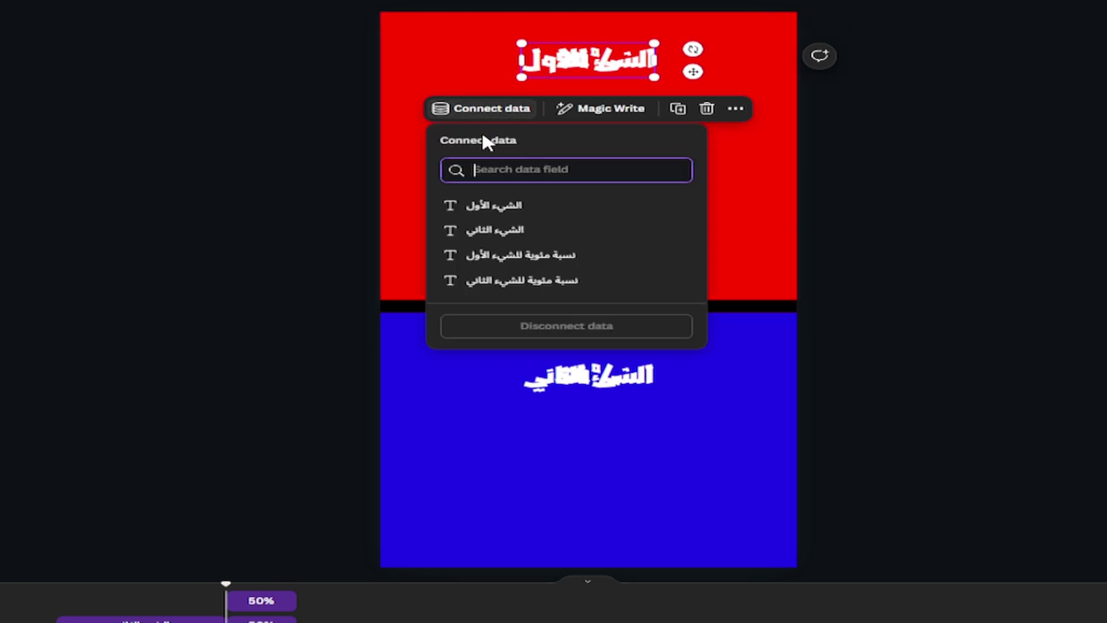
{"action": "left_click", "coordinate": [532, 207]}
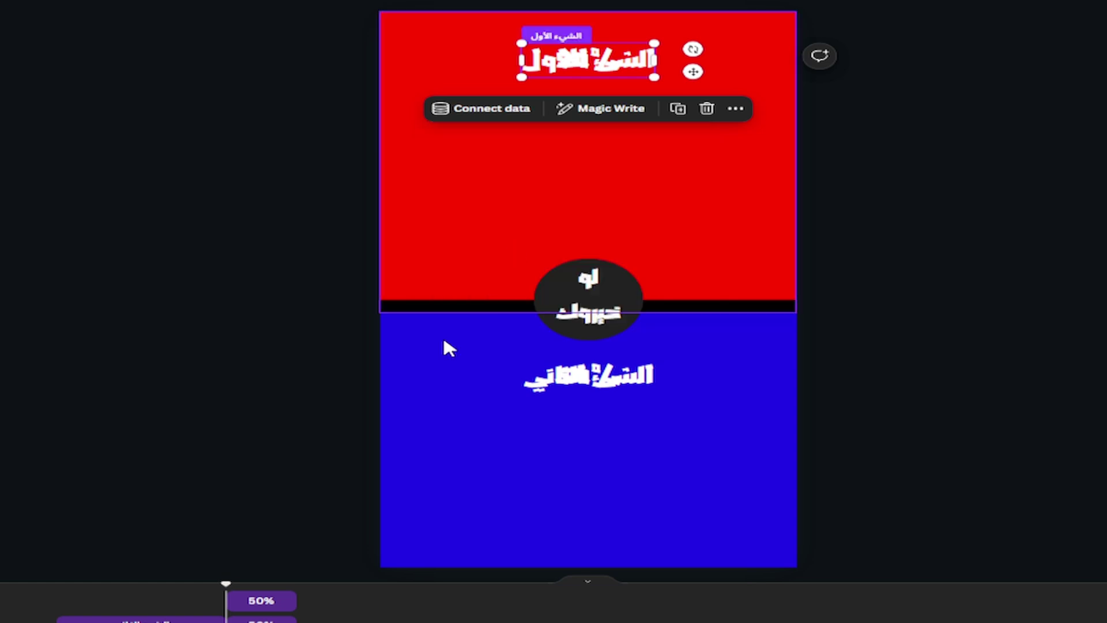
Connect the "الشئ الثاني" text in the blue area to the "الشيء الثاني" data field.
{"action": "left_click", "coordinate": [527, 389]}
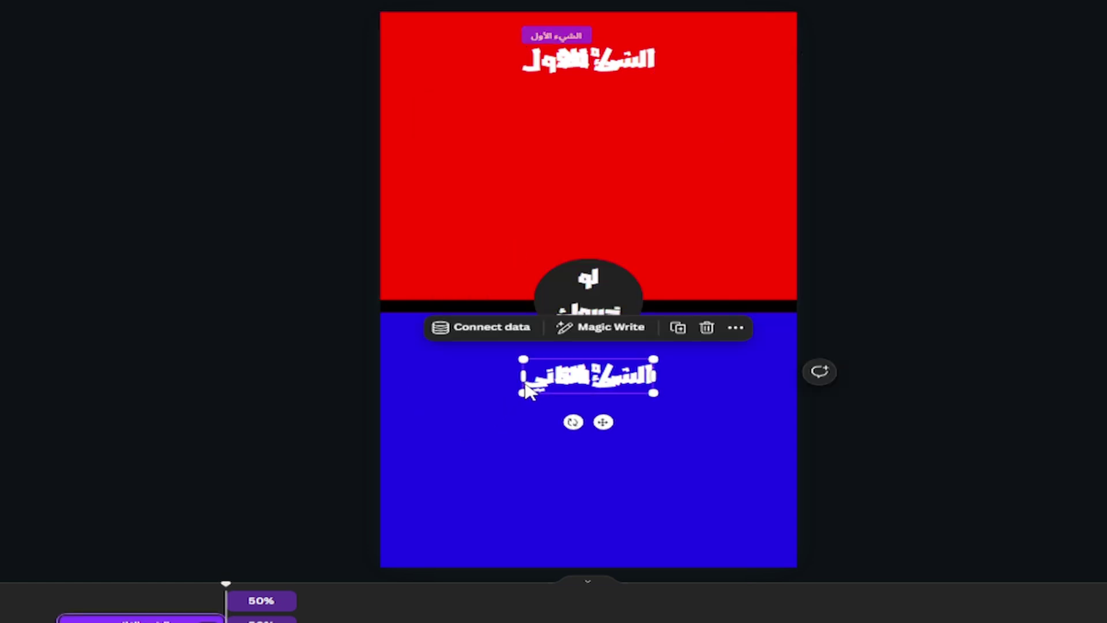
{"action": "left_click", "coordinate": [493, 330]}
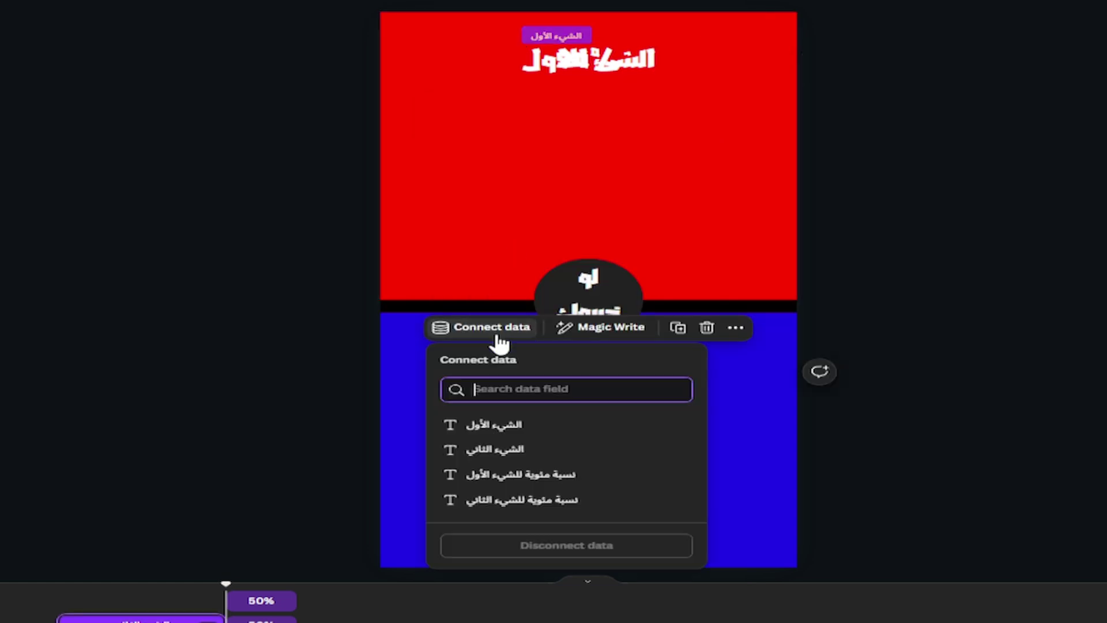
{"action": "left_click", "coordinate": [533, 458]}
Connect the 50% text in the red area to the "نسبة مئوية للشيء الأول" data field.
{"action": "left_click", "coordinate": [582, 66]}
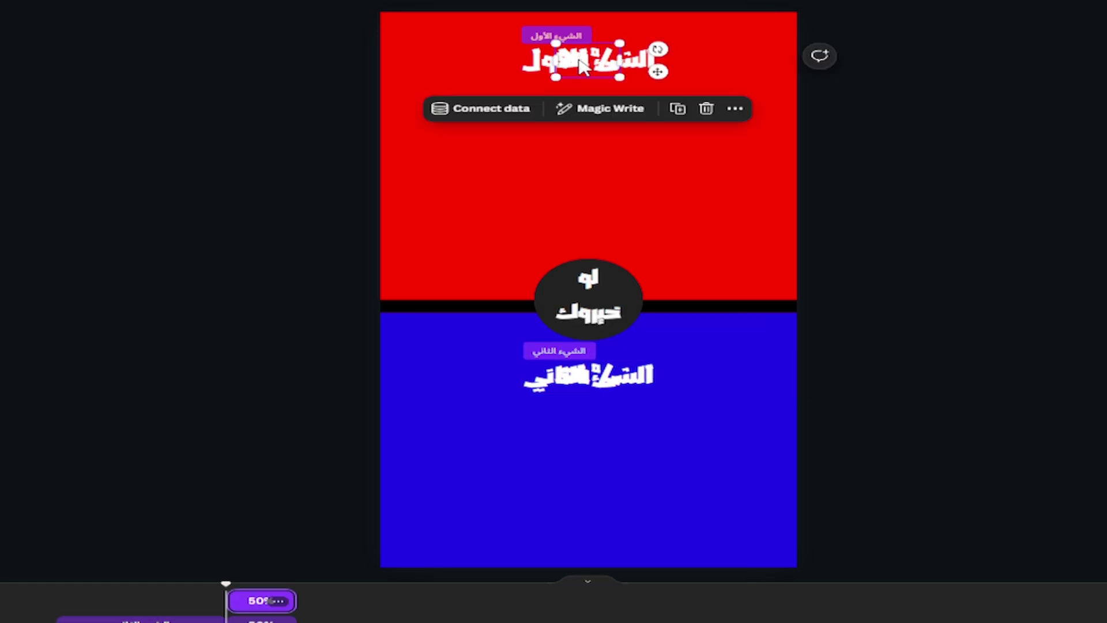
{"action": "left_click", "coordinate": [493, 116]}
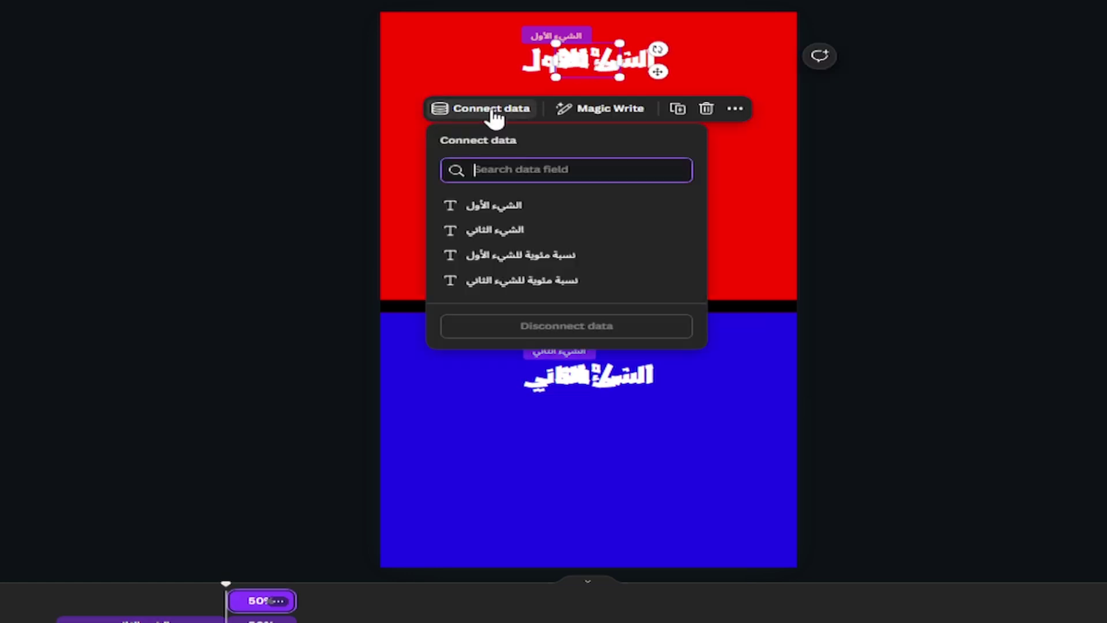
{"action": "left_click", "coordinate": [565, 256]}
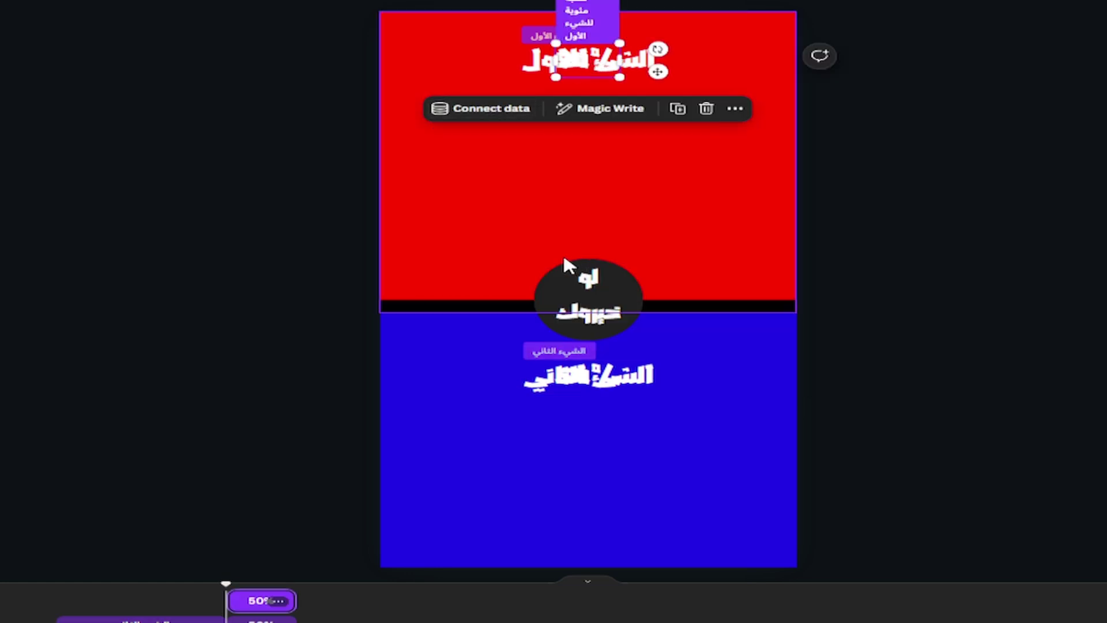
Connect the 50% text in the blue area to the "نسبة مئوية للشيء الثاني" data field.
{"action": "left_click", "coordinate": [592, 383]}
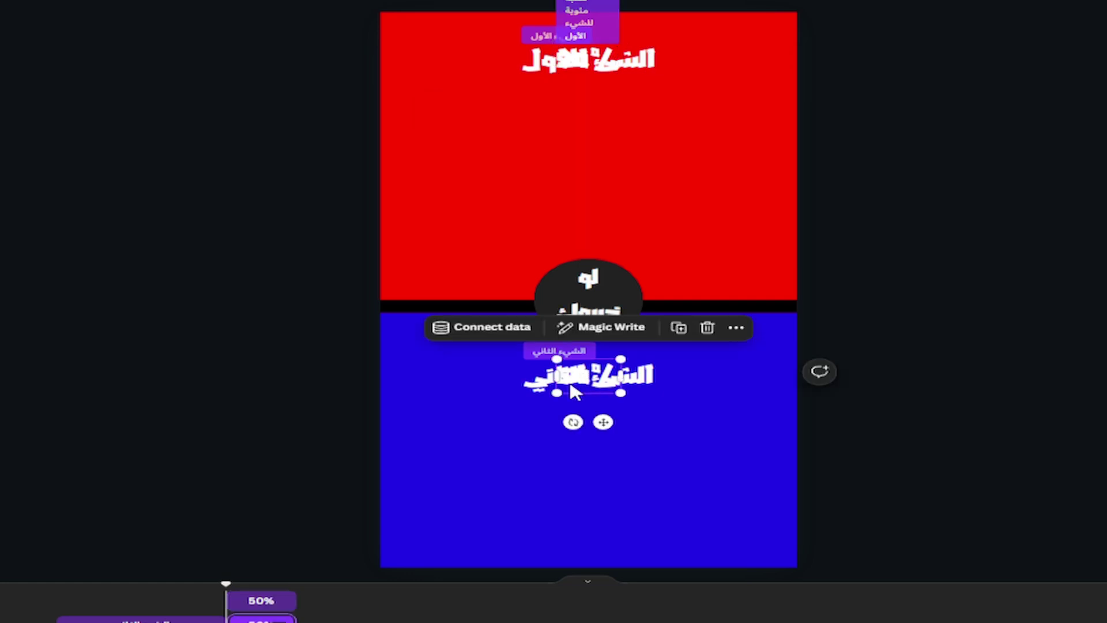
{"action": "left_click", "coordinate": [493, 337]}
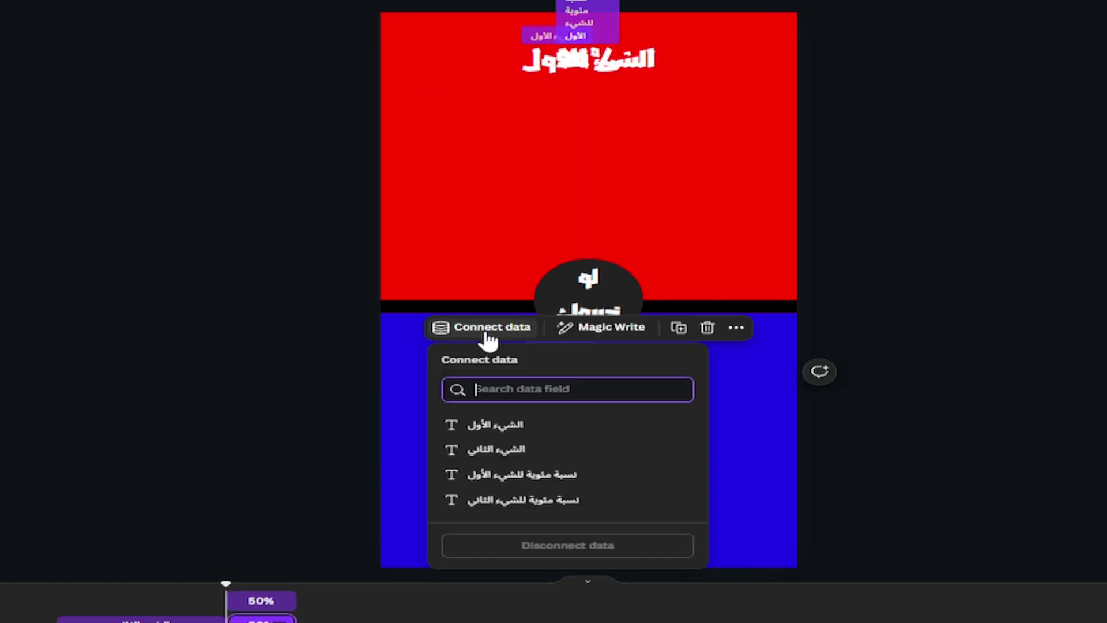
{"action": "left_click", "coordinate": [583, 501]}
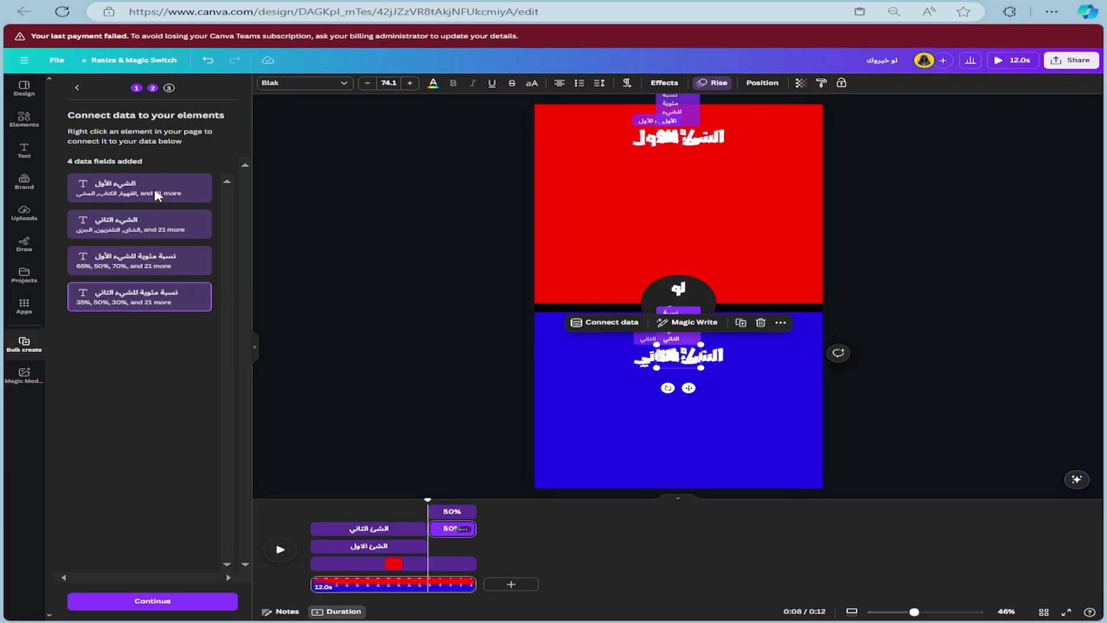
Continue with all data rows selected, generate the 24 designs and play the first pages as a check.
{"action": "left_click", "coordinate": [176, 600]}
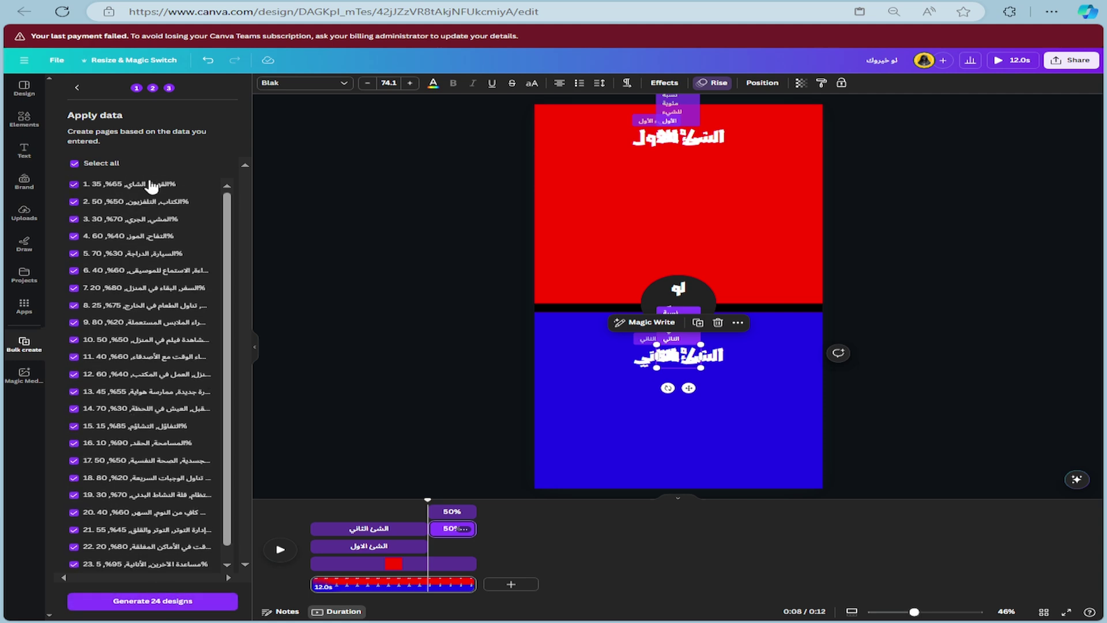
{"action": "left_click", "coordinate": [147, 603]}
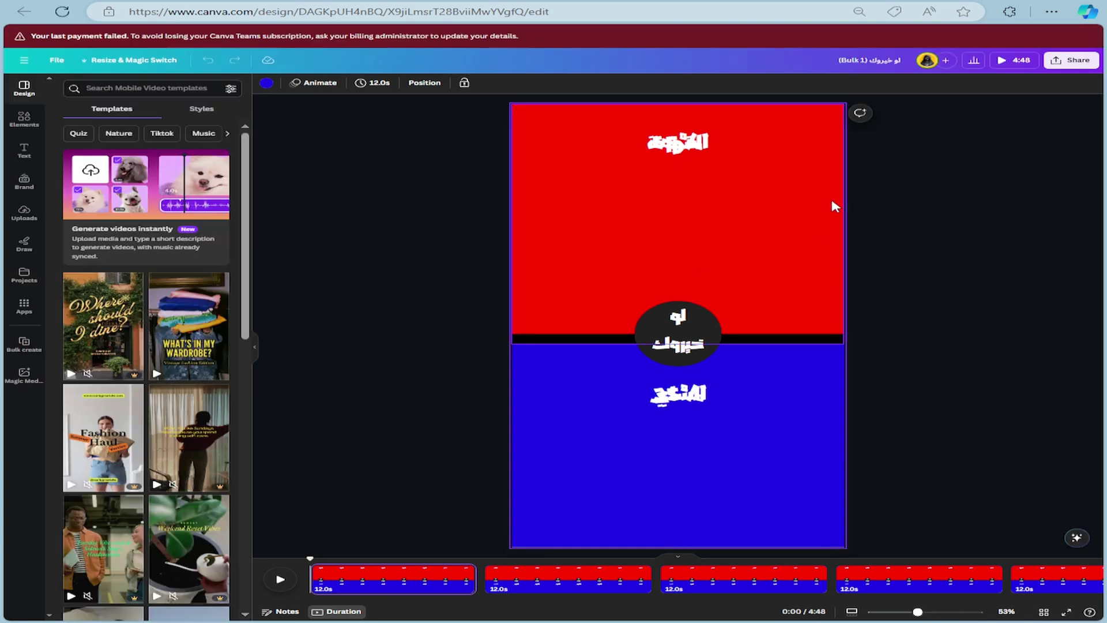
{"action": "left_click", "coordinate": [282, 581]}
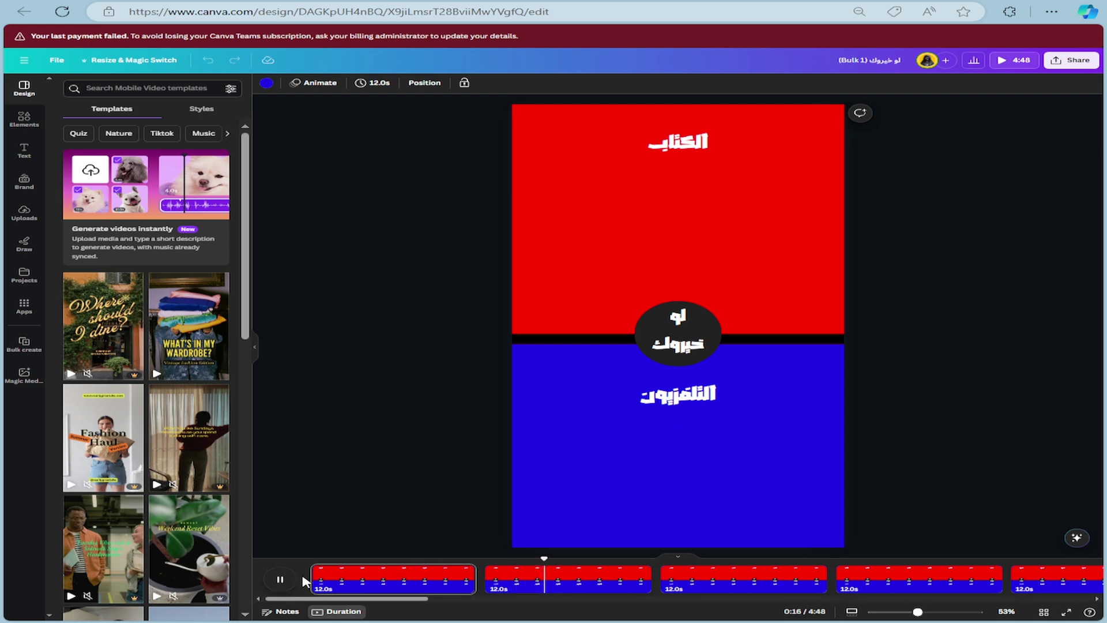
{"action": "left_click", "coordinate": [280, 579]}
On the first page, search the elements for "قهوة" graphics and place the coffee beans graphic under the title in the red area.
{"action": "left_click", "coordinate": [365, 576]}
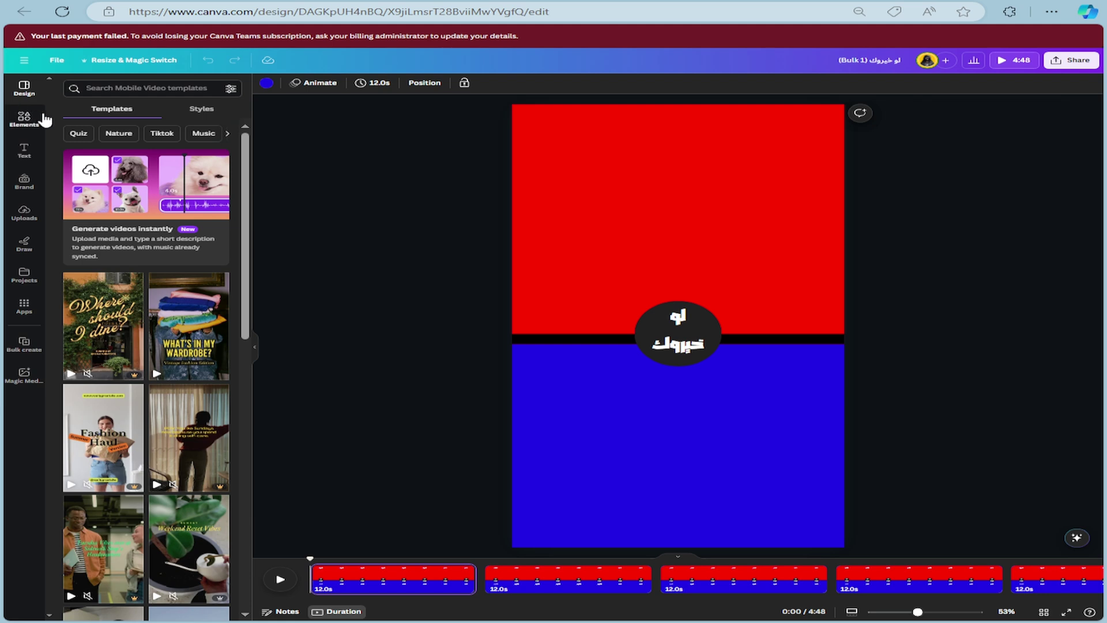
{"action": "left_click", "coordinate": [25, 118]}
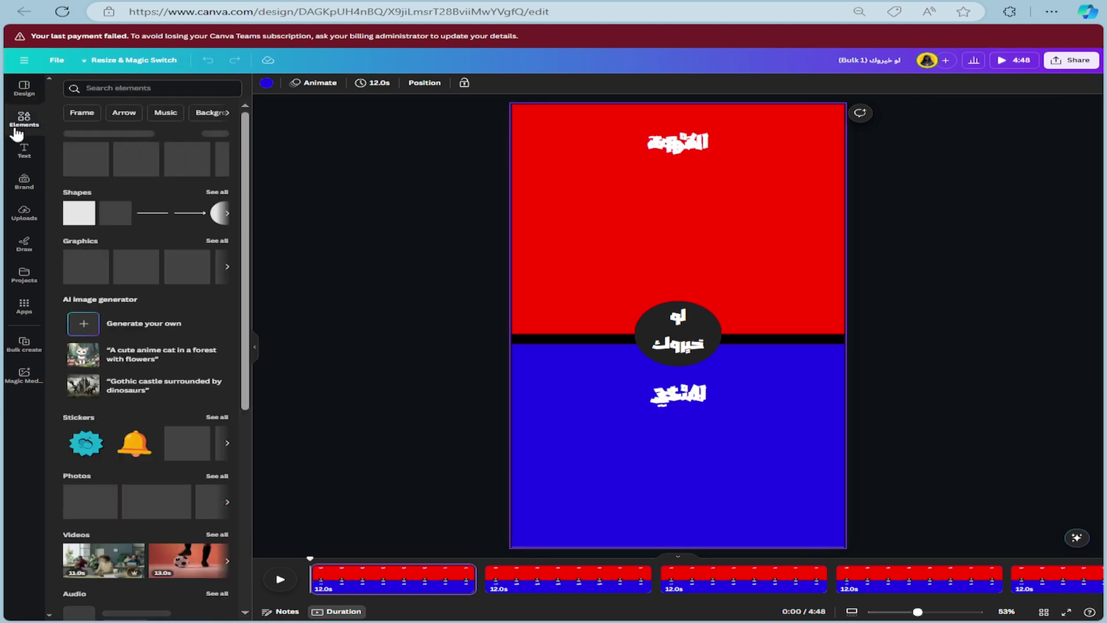
{"action": "left_click", "coordinate": [126, 91]}
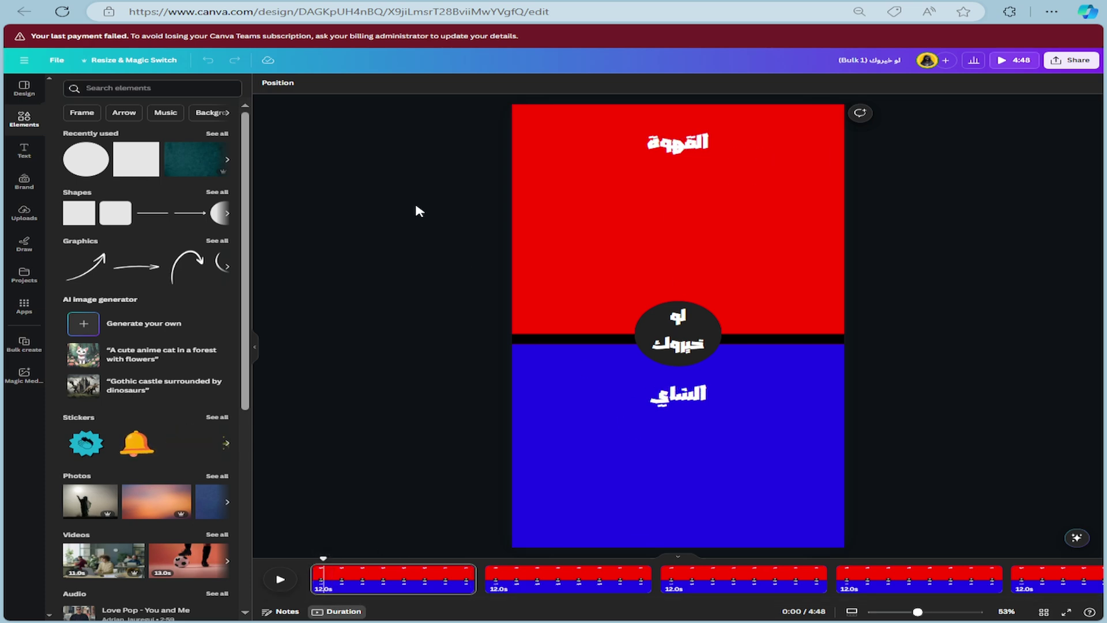
{"action": "left_click", "coordinate": [181, 85]}
{"action": "type", "text": "قهوة"}
{"action": "key", "text": "Return"}
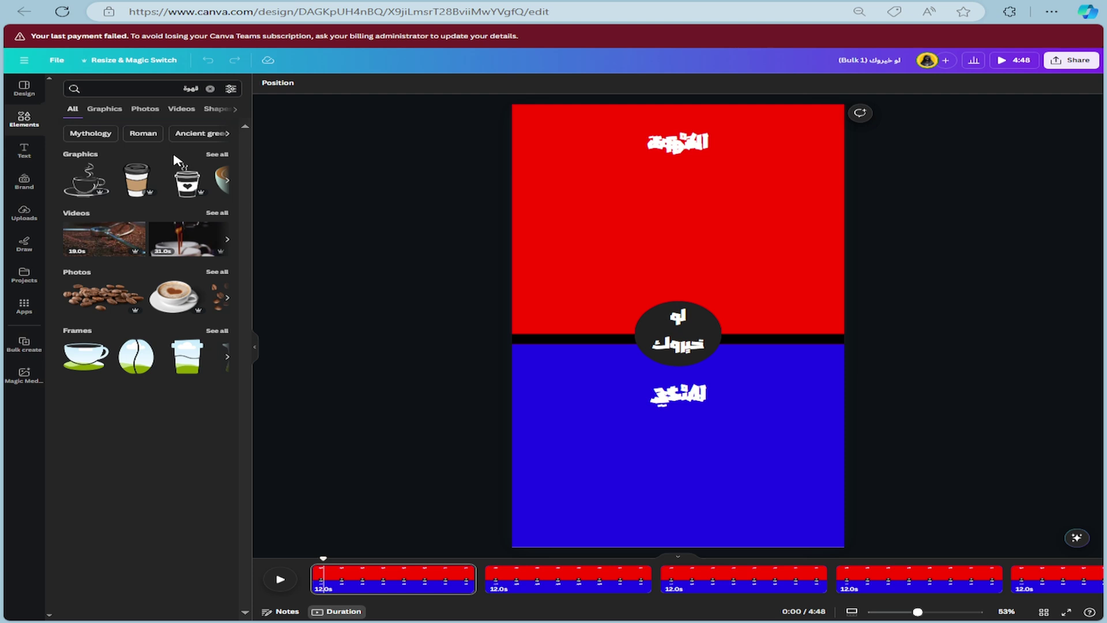
{"action": "left_click", "coordinate": [216, 154]}
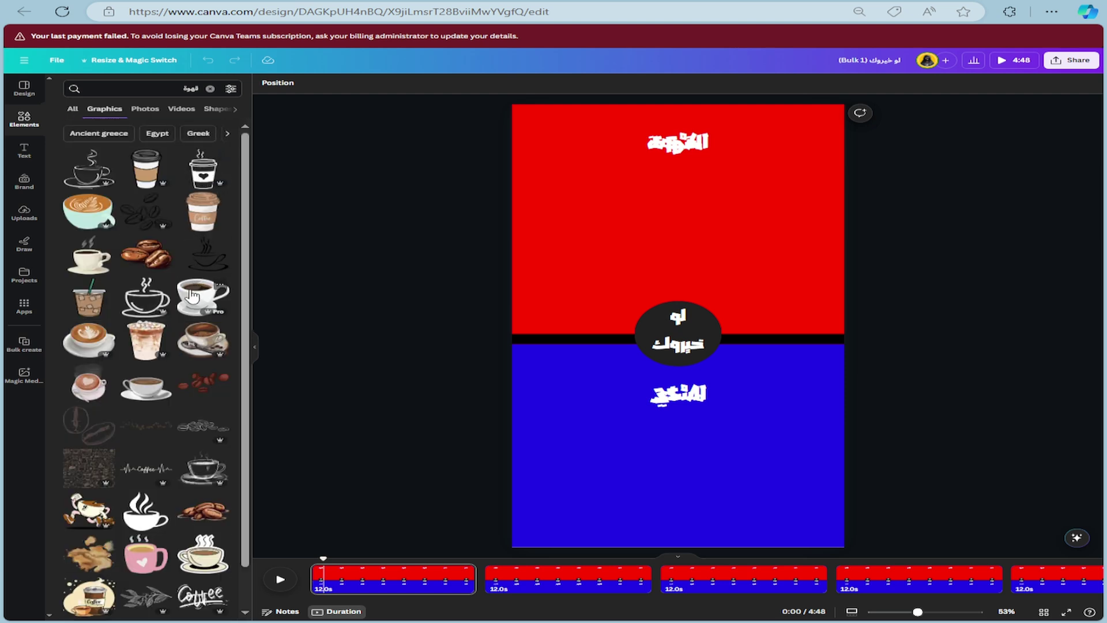
{"action": "left_click", "coordinate": [146, 254]}
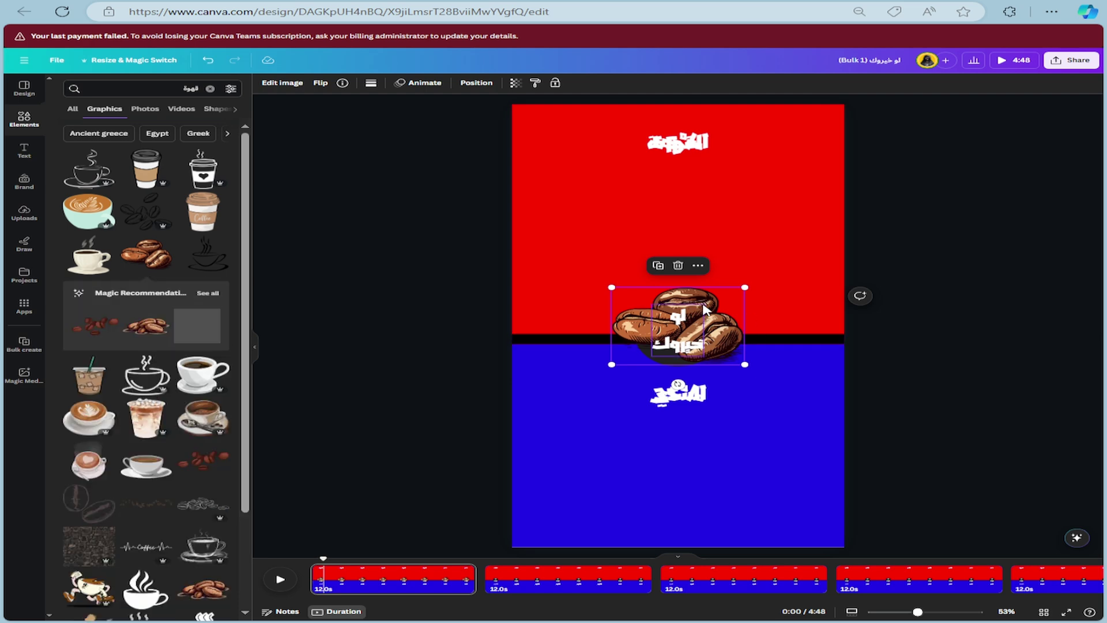
{"action": "left_click_drag", "start_coordinate": [703, 312], "coordinate": [715, 184]}
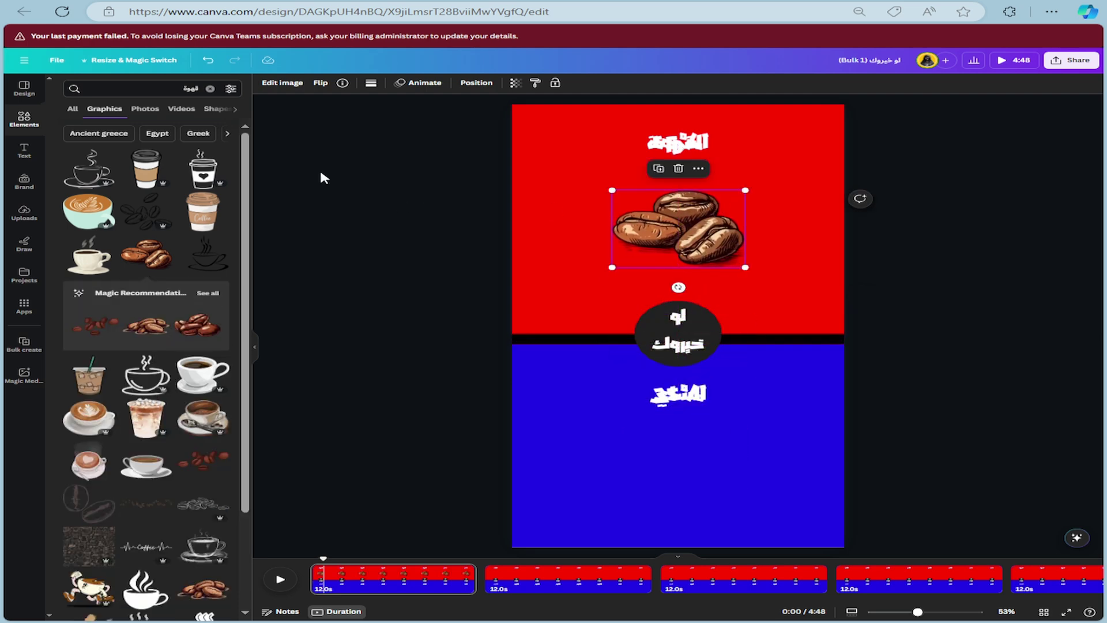
Search graphics for "شاي", add the tea bag with the TEA tag, and shrink it to fit under the title in the blue area.
{"action": "left_click", "coordinate": [170, 94]}
{"action": "type", "text": "شاي"}
{"action": "key", "text": "Return"}
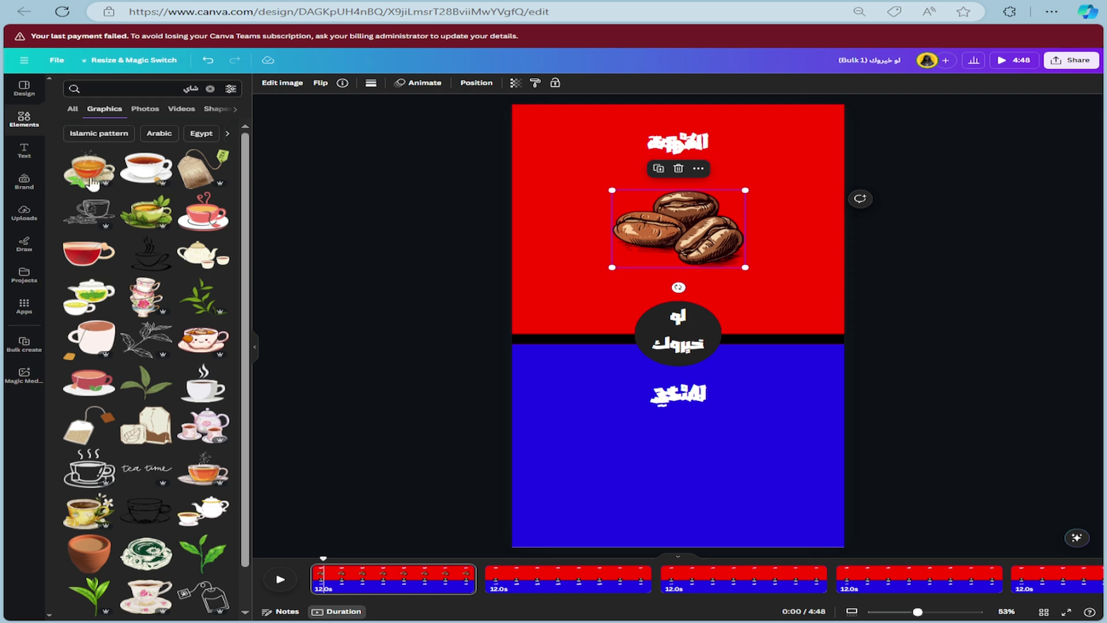
{"action": "left_click", "coordinate": [202, 173]}
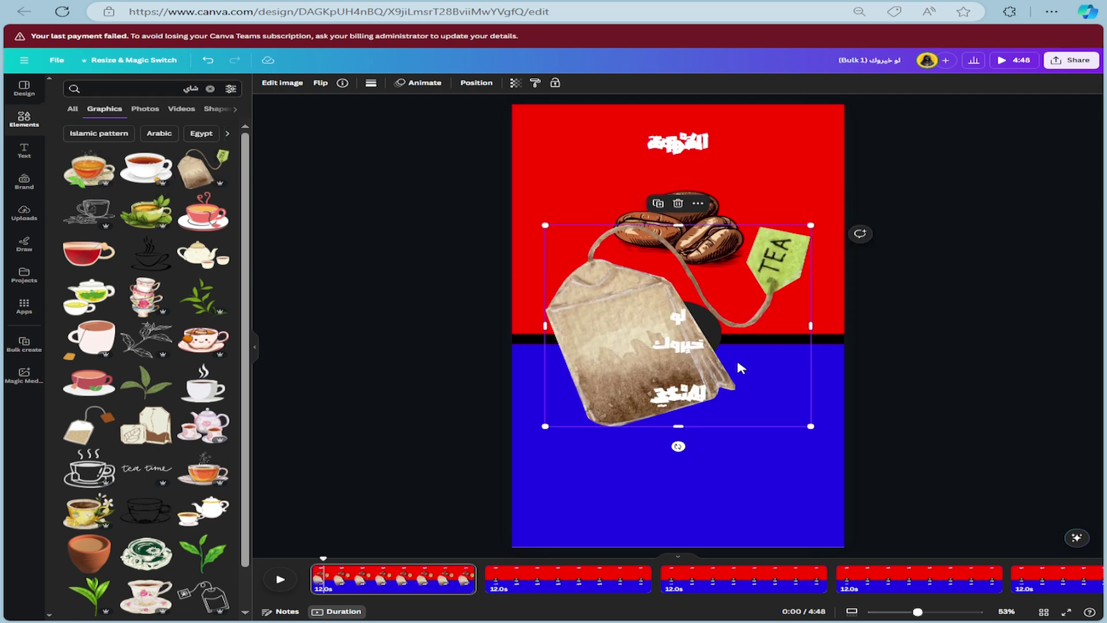
{"action": "left_click_drag", "start_coordinate": [547, 228], "coordinate": [660, 314]}
{"action": "left_click_drag", "start_coordinate": [769, 376], "coordinate": [697, 485]}
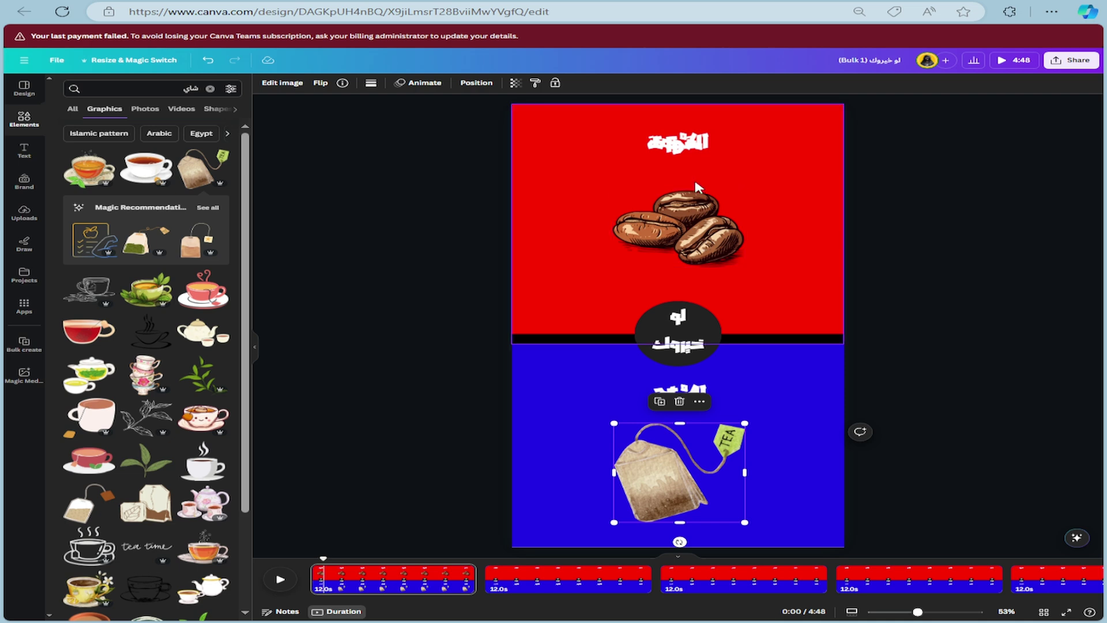
Apply the Succession animation to the coffee beans and tea bag graphics and play the video to check them.
{"action": "left_click", "coordinate": [694, 223]}
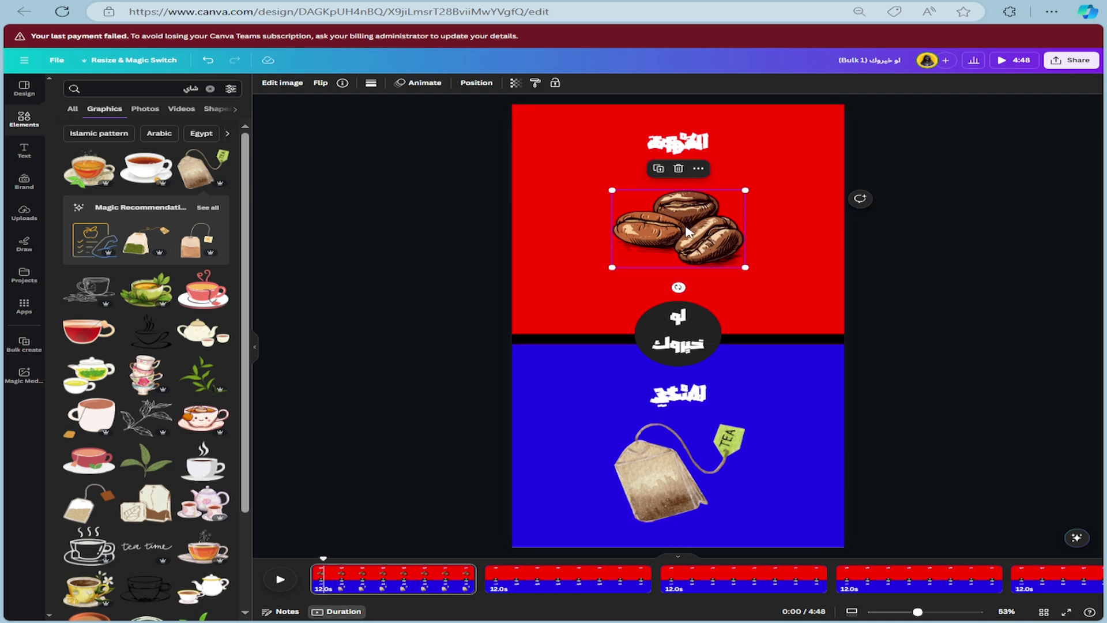
{"action": "left_click", "coordinate": [422, 85]}
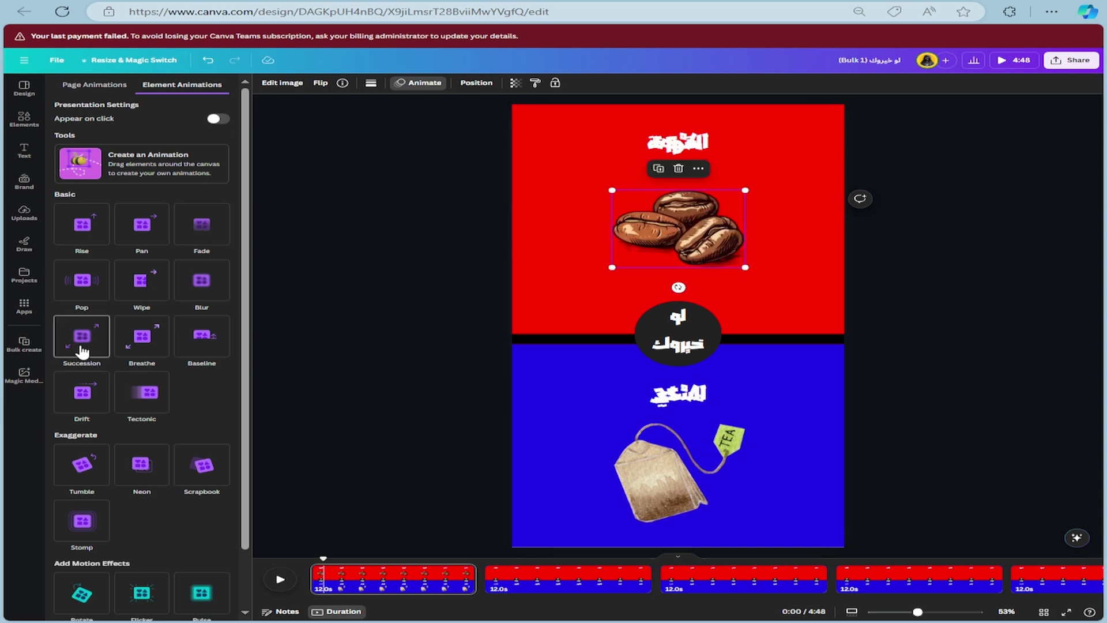
{"action": "left_click", "coordinate": [82, 351]}
{"action": "left_click", "coordinate": [672, 476]}
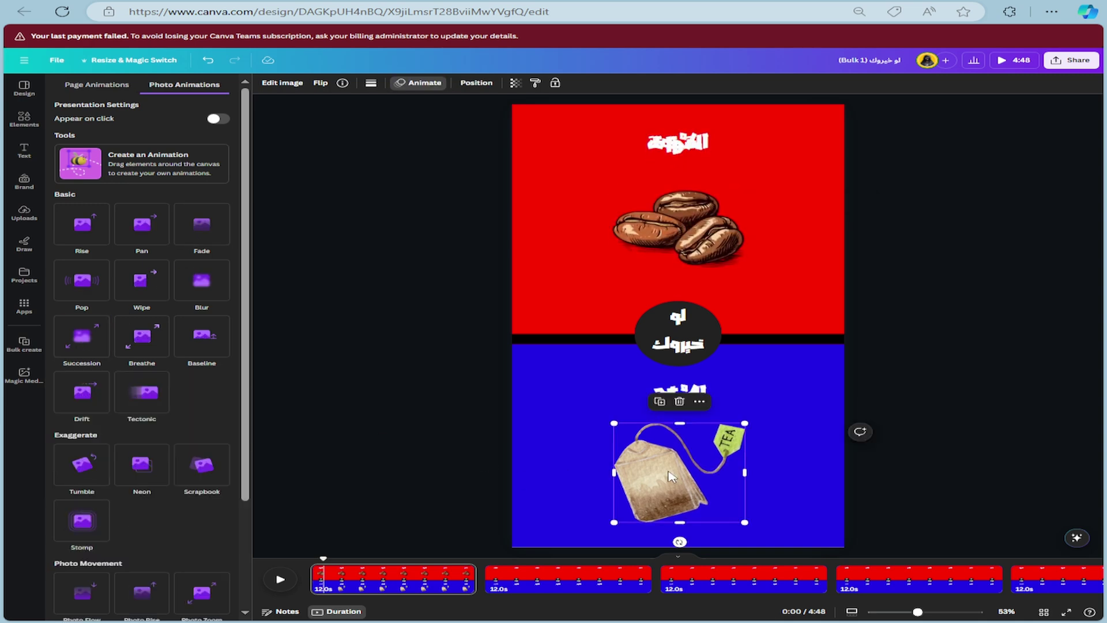
{"action": "left_click", "coordinate": [69, 343]}
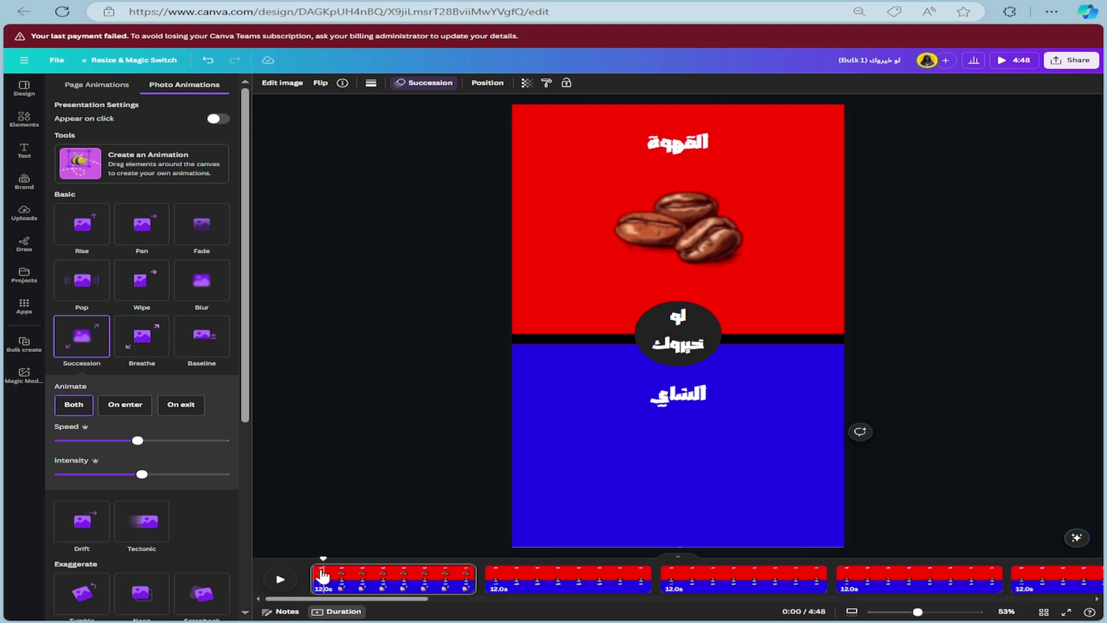
{"action": "left_click", "coordinate": [280, 580]}
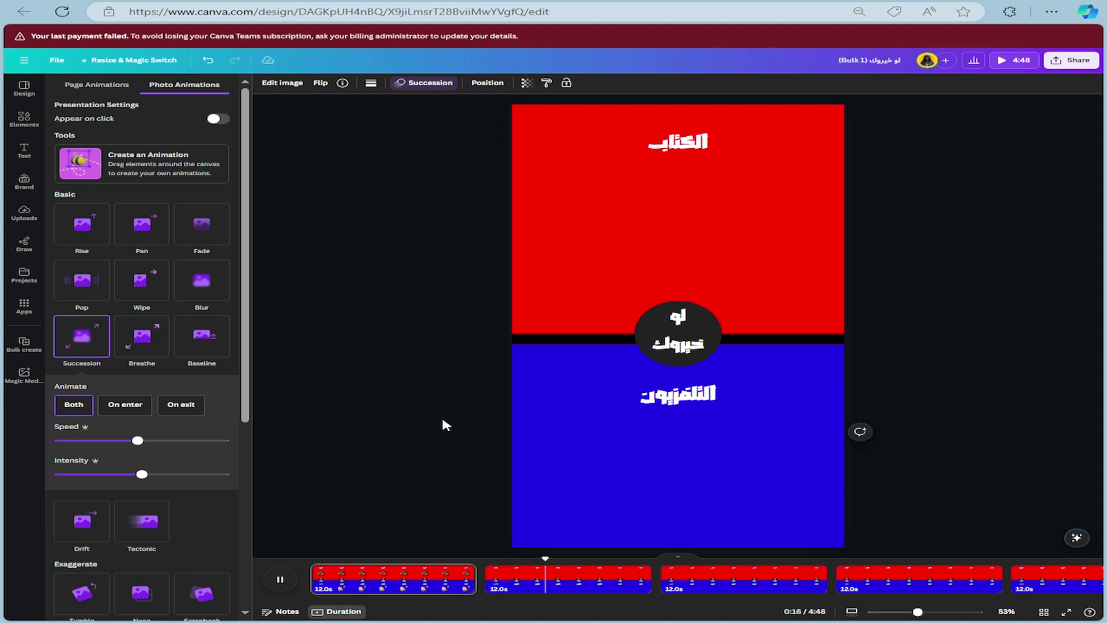
Search the elements for "timer" and look through the matching videos and audio clips.
{"action": "left_click", "coordinate": [24, 119]}
{"action": "left_click", "coordinate": [121, 88]}
{"action": "type", "text": "ف"}
{"action": "key", "text": "BackSpace"}
{"action": "type", "text": "timer"}
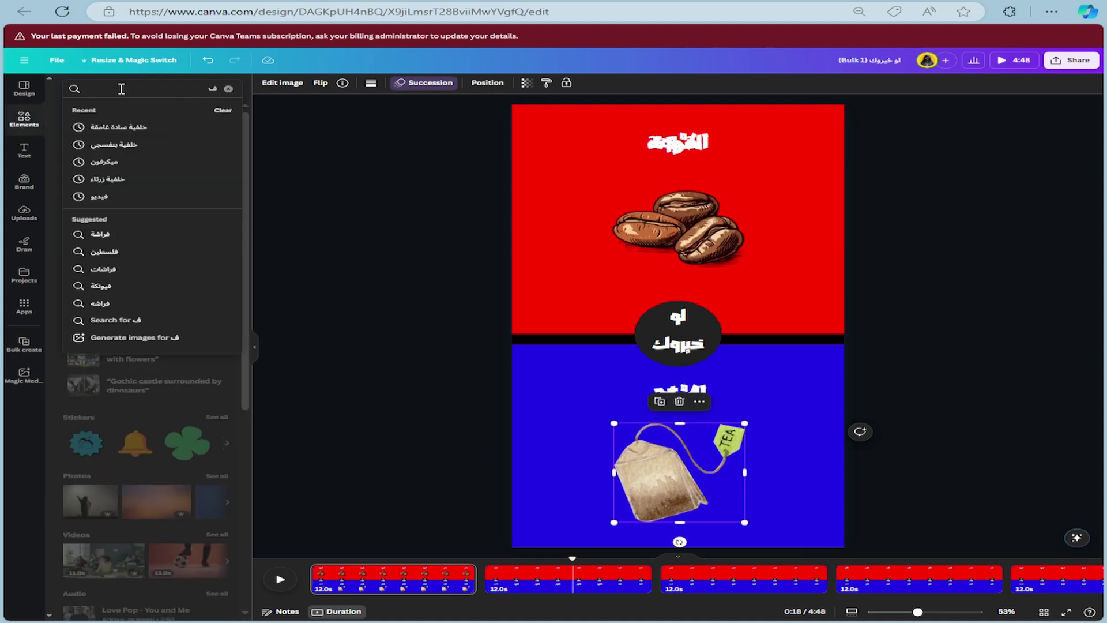
{"action": "key", "text": "Return"}
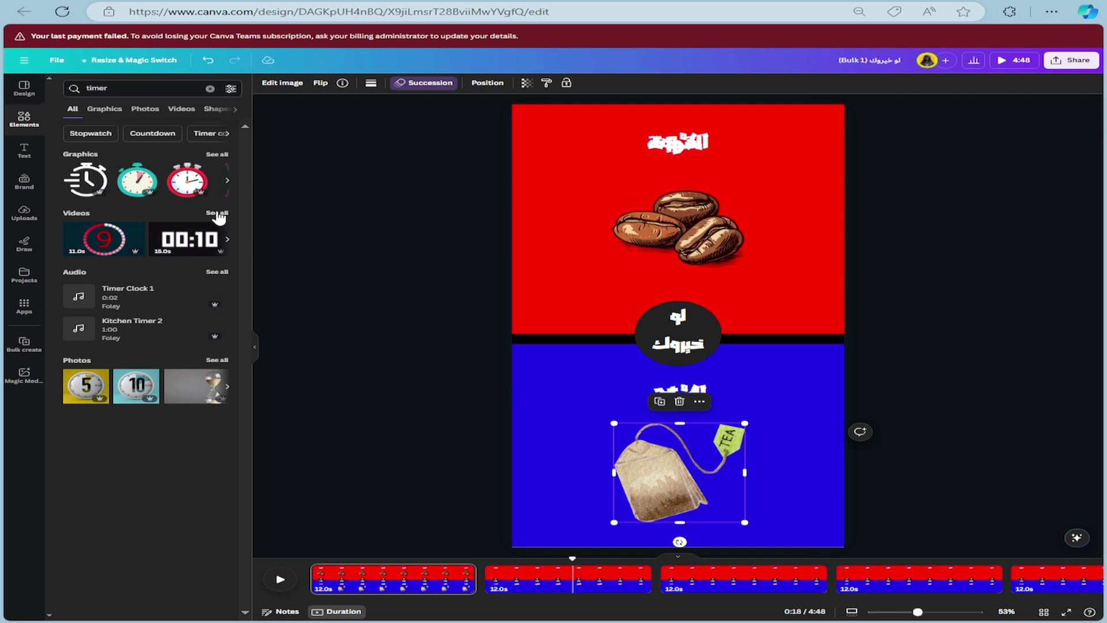
{"action": "left_click", "coordinate": [217, 213]}
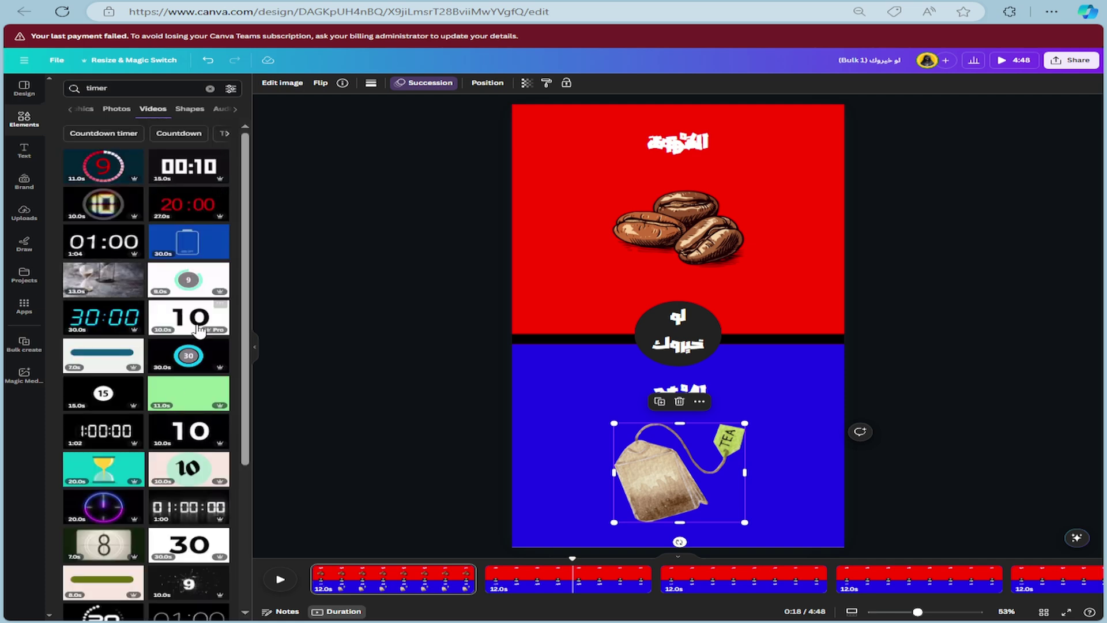
{"action": "left_click", "coordinate": [220, 109]}
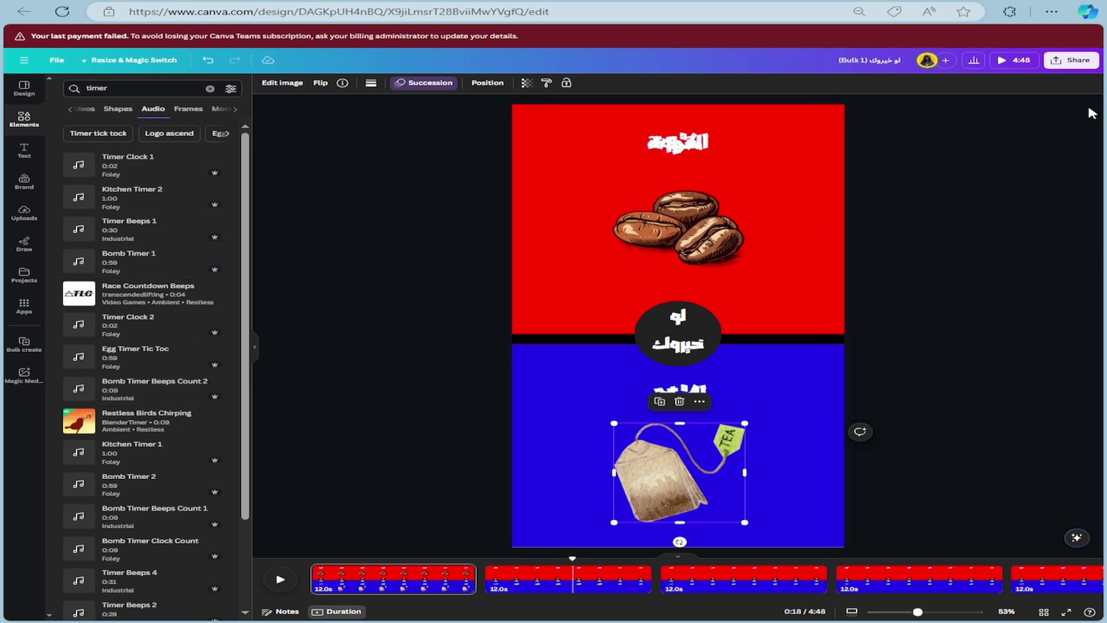
Download all 24 pages as MP4 Video in 1080p, with each page as a separate file.
{"action": "left_click", "coordinate": [1077, 60]}
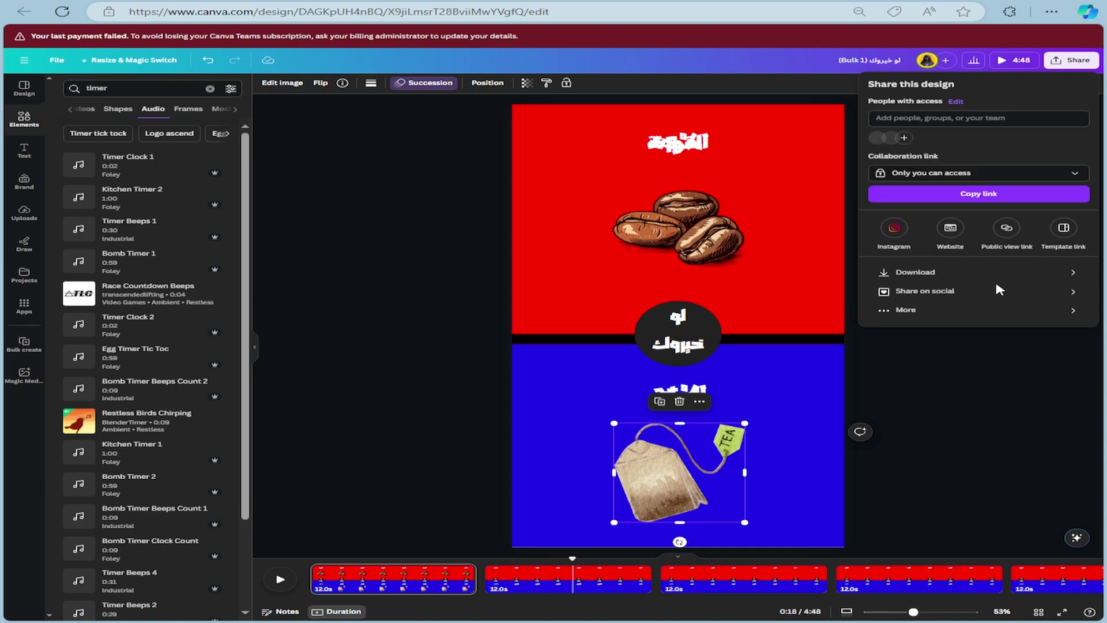
{"action": "left_click", "coordinate": [961, 275]}
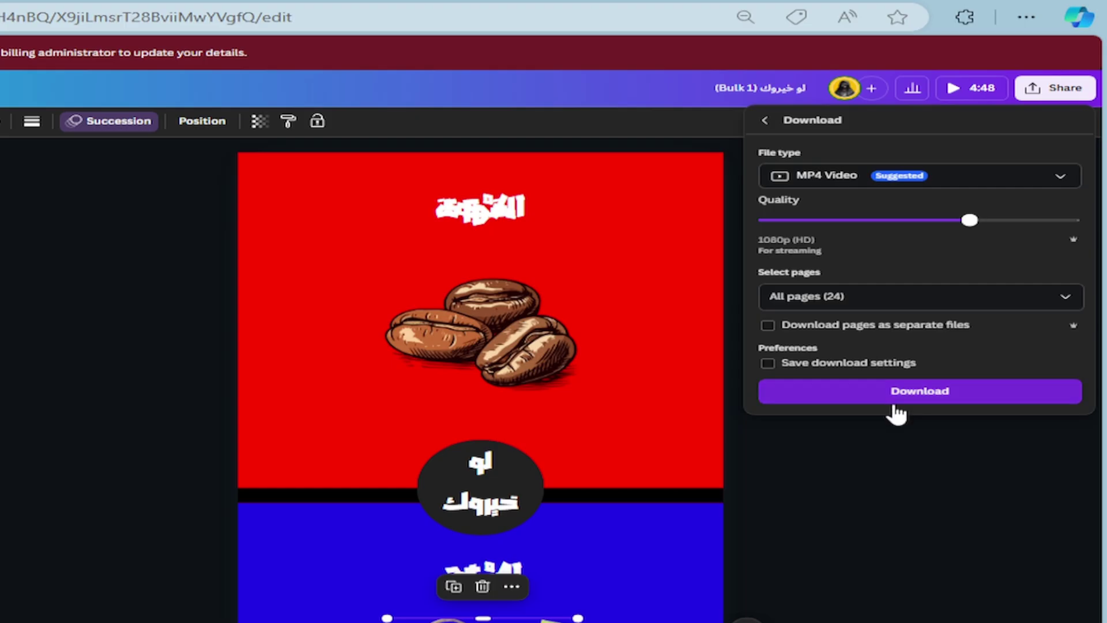
{"action": "left_click", "coordinate": [774, 332]}
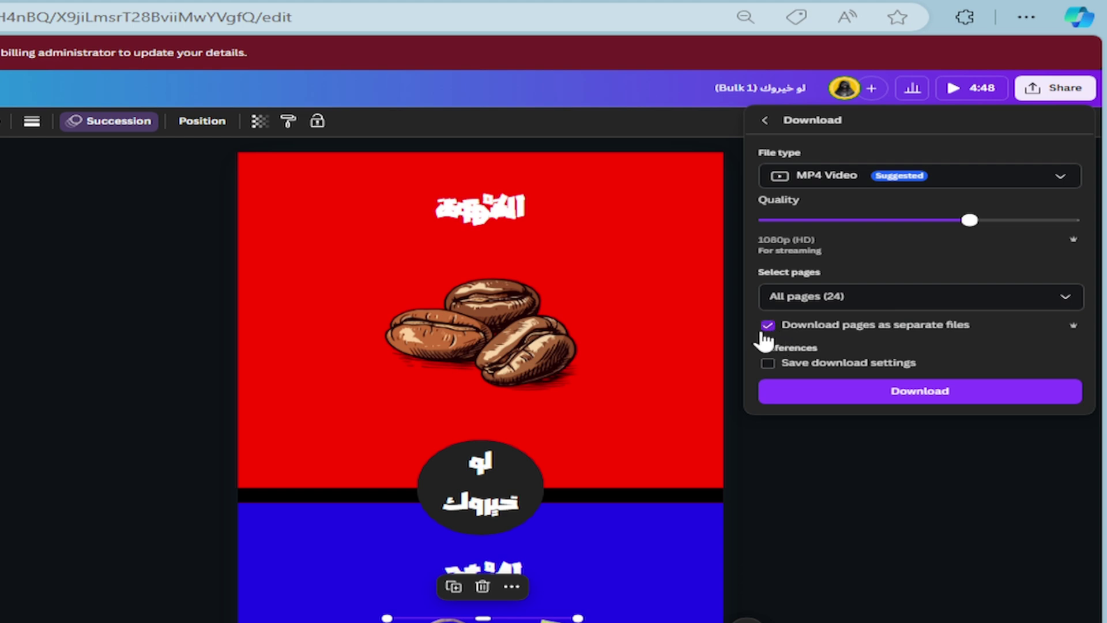
{"action": "left_click", "coordinate": [830, 392]}
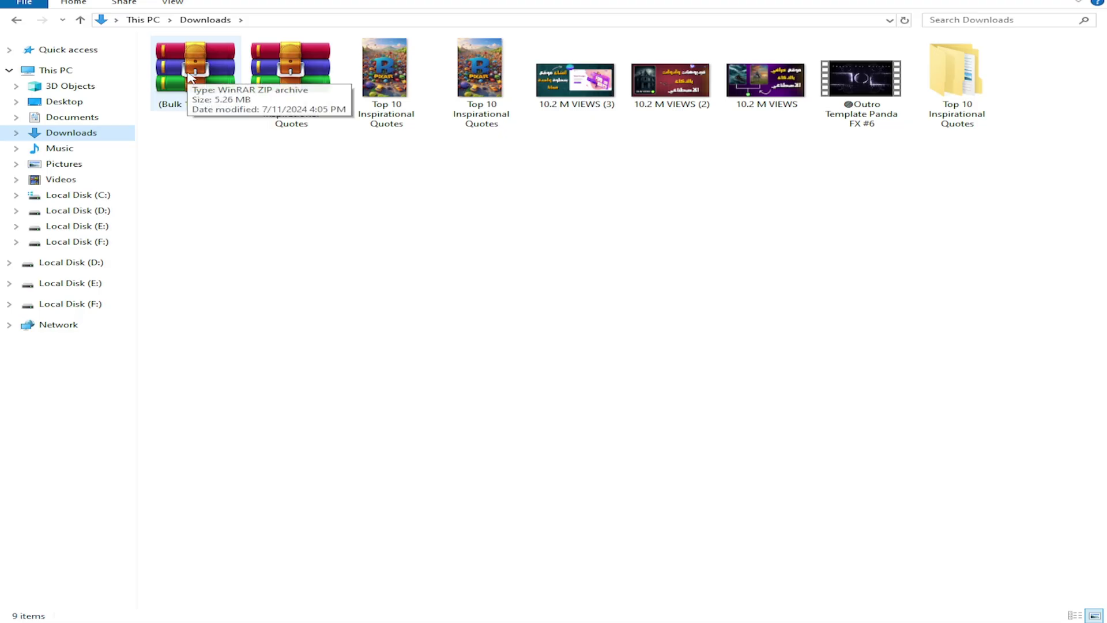
In the Downloads folder, extract the "(Bulk 1) لو خيروك" ZIP archive to a folder of the same name.
{"action": "left_click", "coordinate": [191, 77]}
{"action": "right_click", "coordinate": [190, 77]}
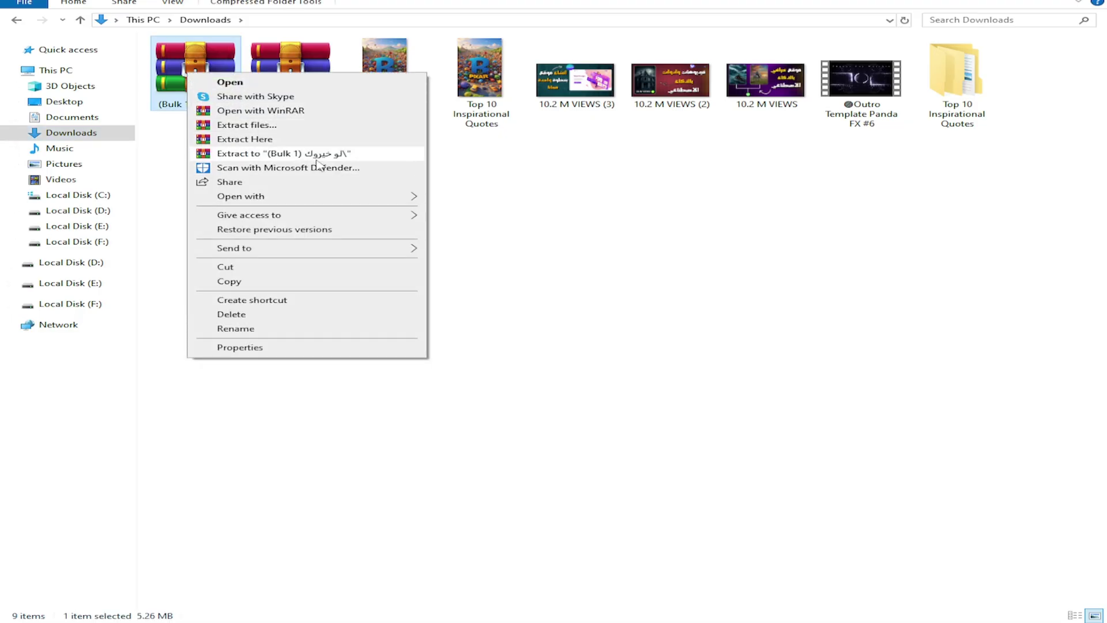
{"action": "left_click", "coordinate": [286, 153]}
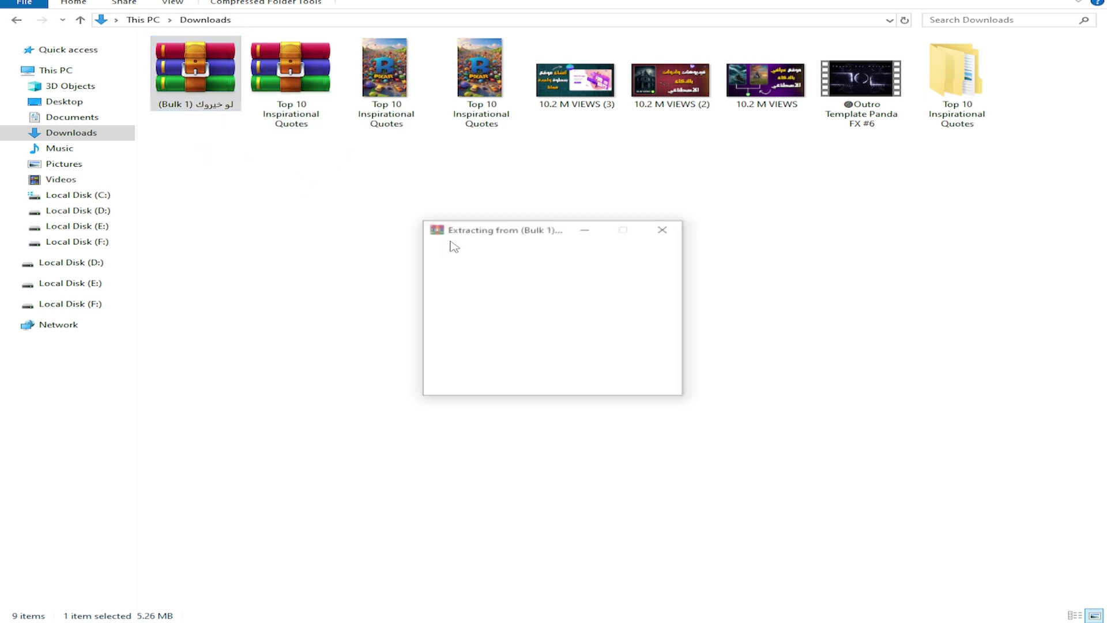
Open the extracted "(Bulk 1) لو خيروك" folder and play video 1.
{"action": "double_click", "coordinate": [1048, 72]}
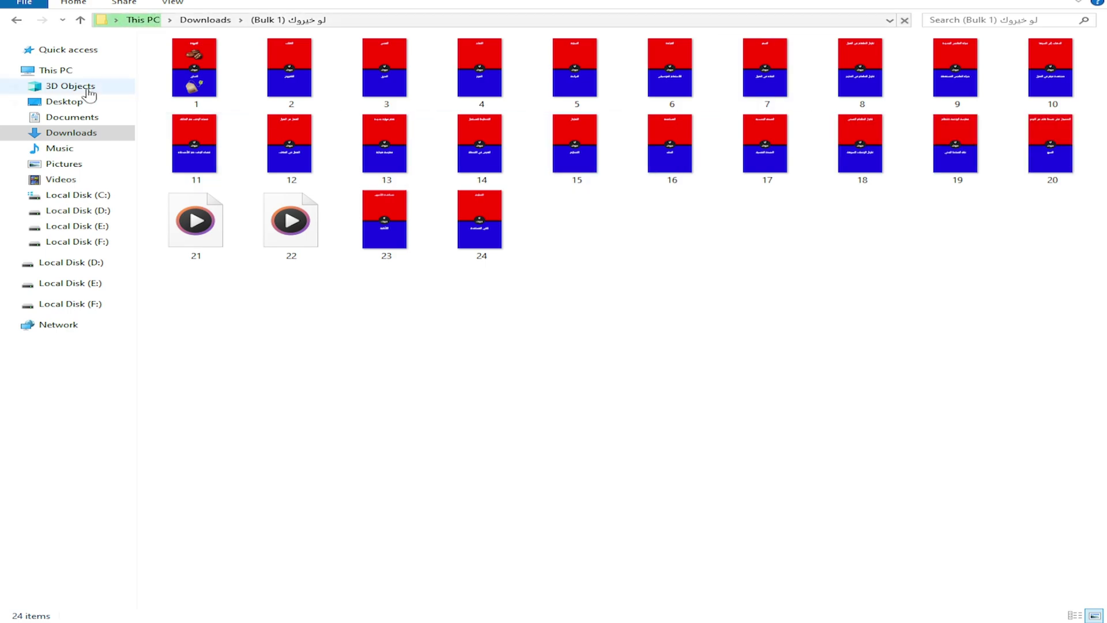
{"action": "left_click", "coordinate": [209, 71]}
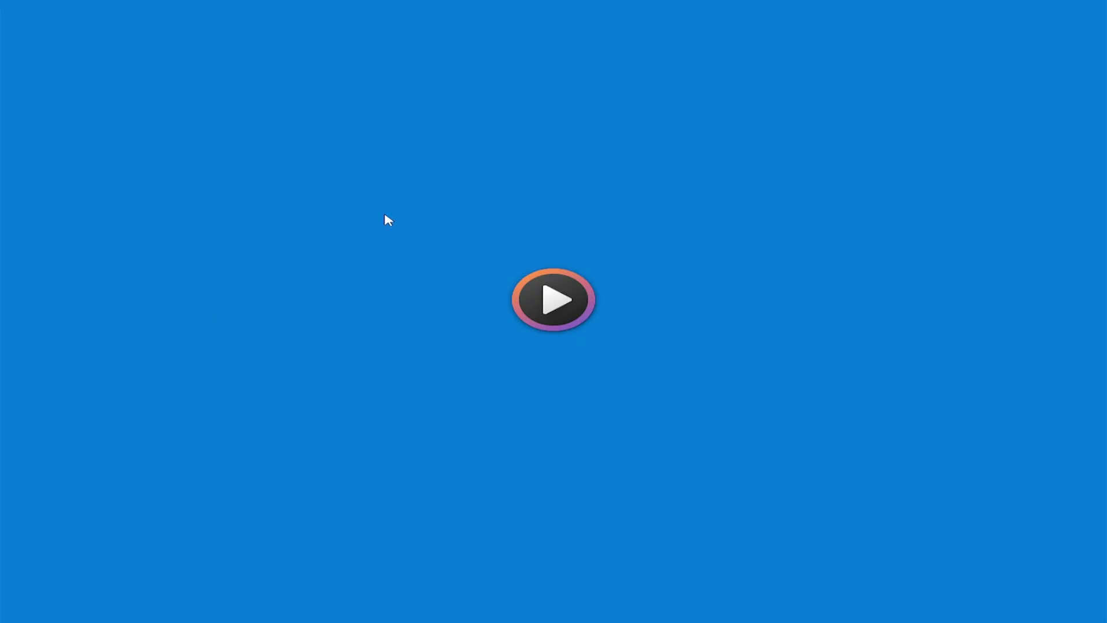